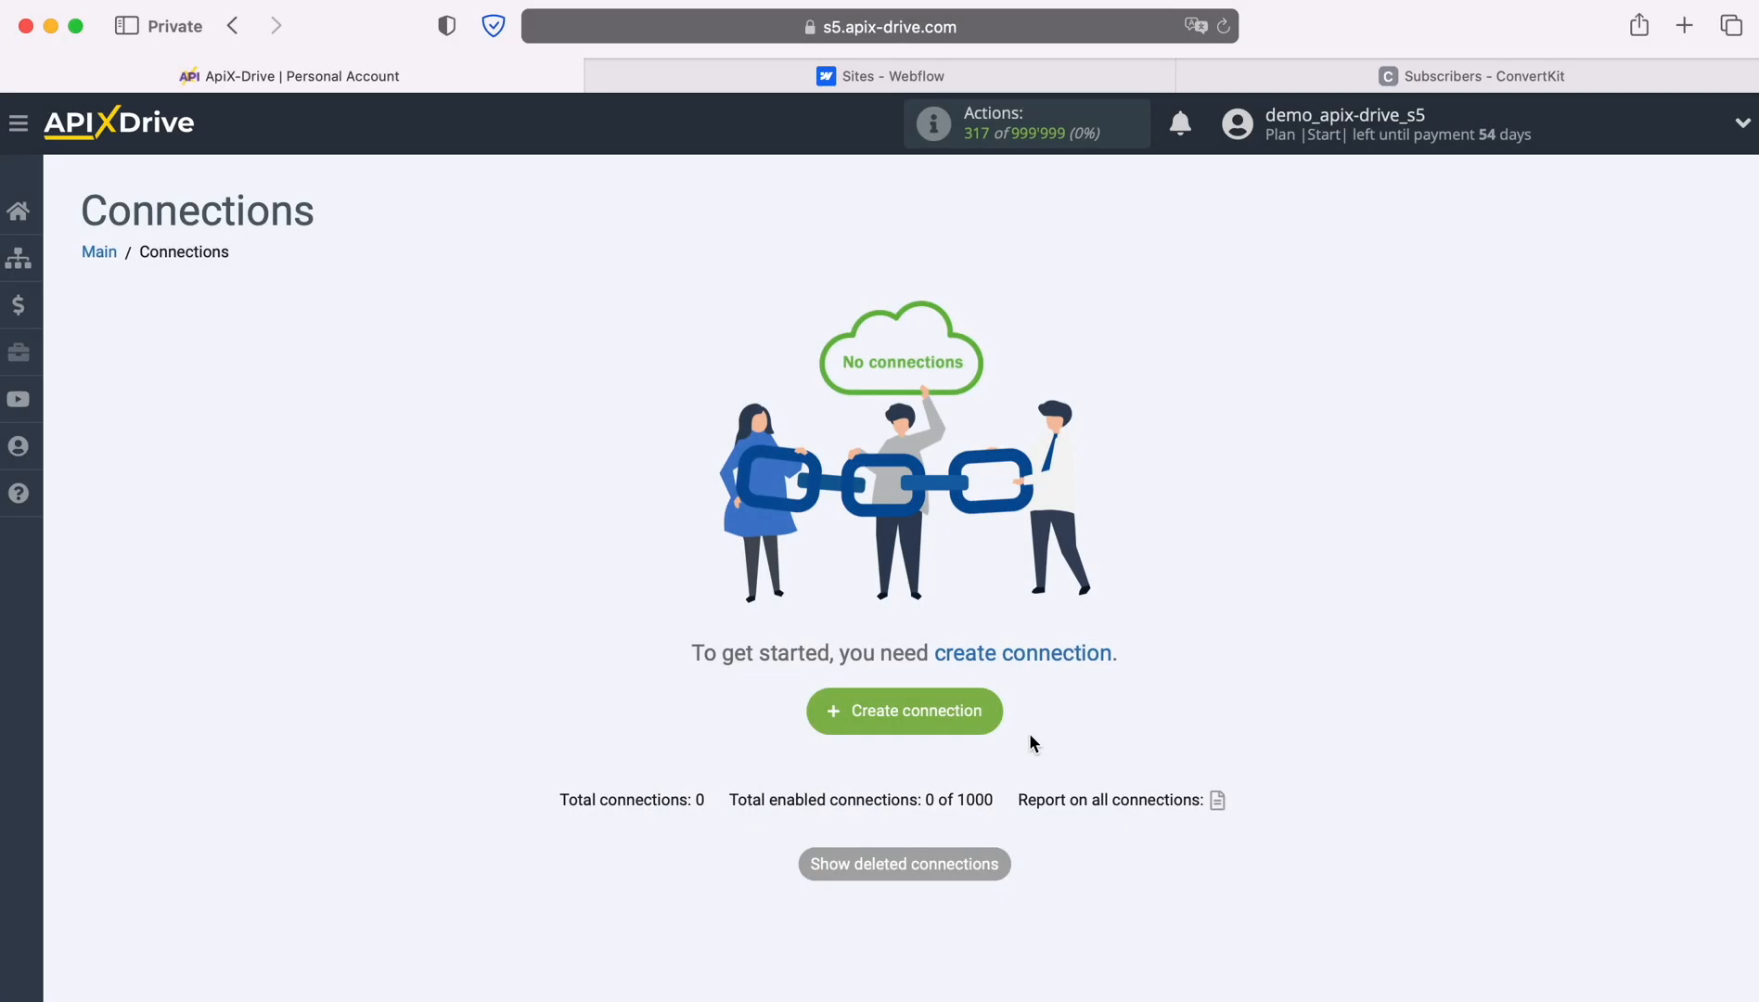
# Create a new connection with Webflow as the data source system.
pyautogui.click(986, 716)
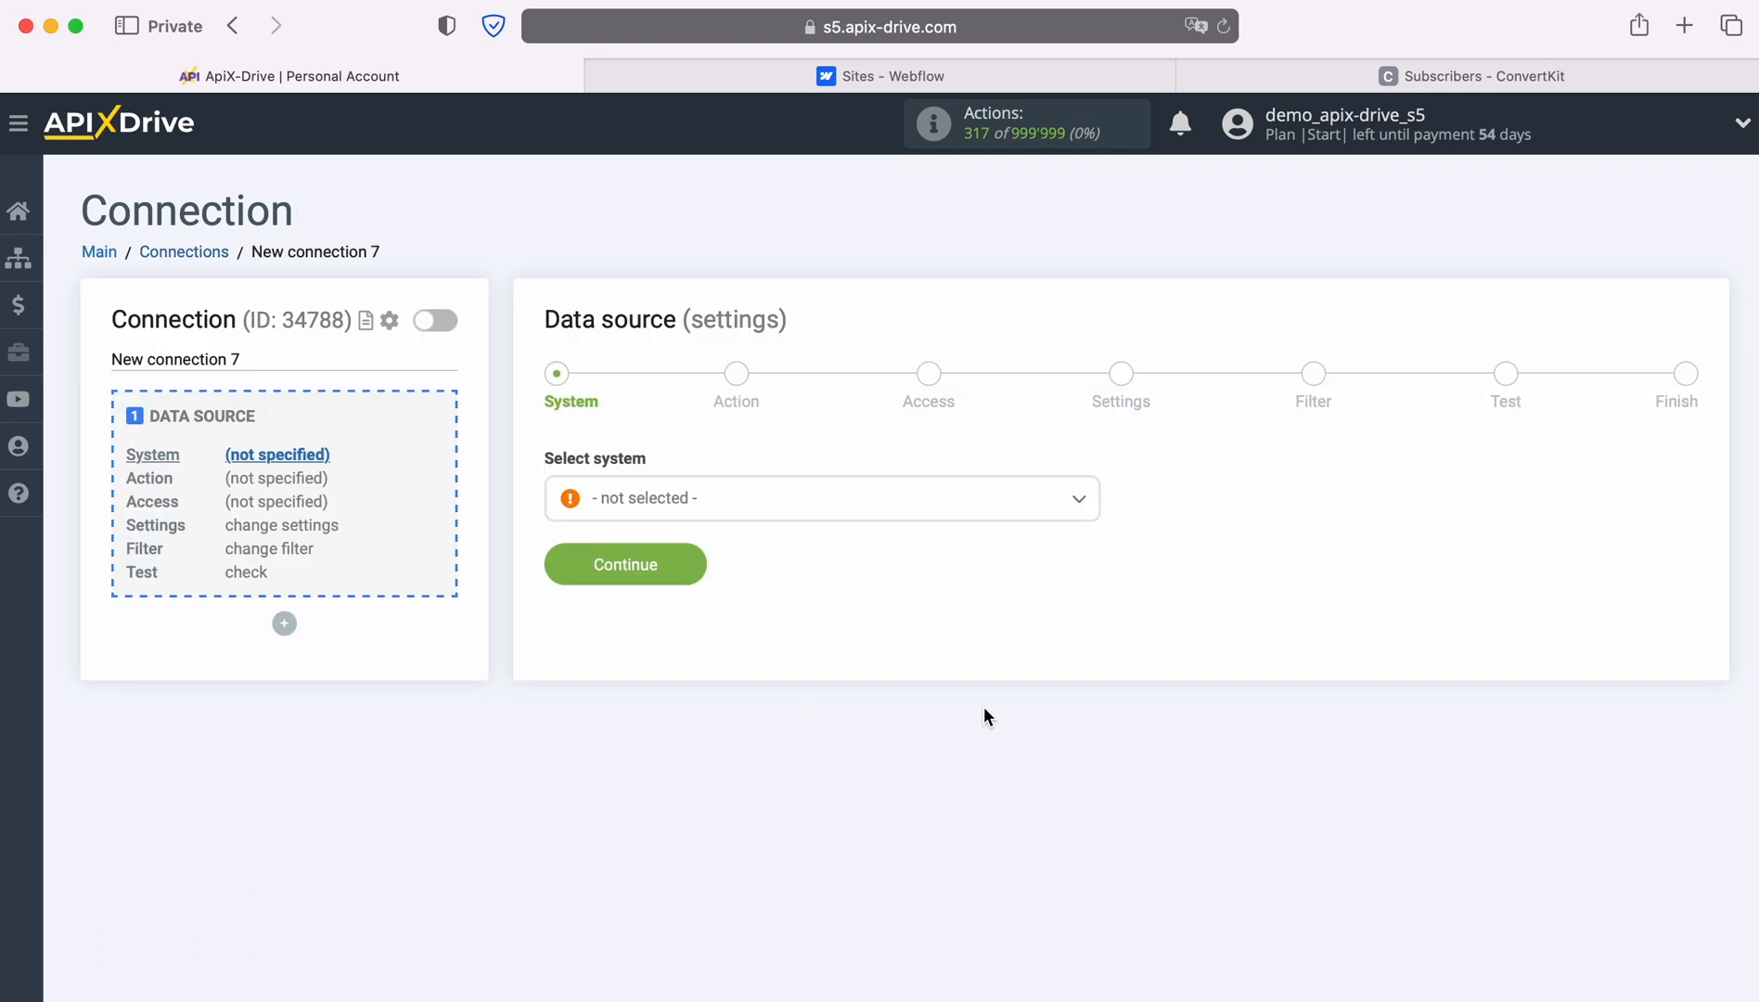
pyautogui.click(950, 510)
pyautogui.scroll(-5, 958, 711)
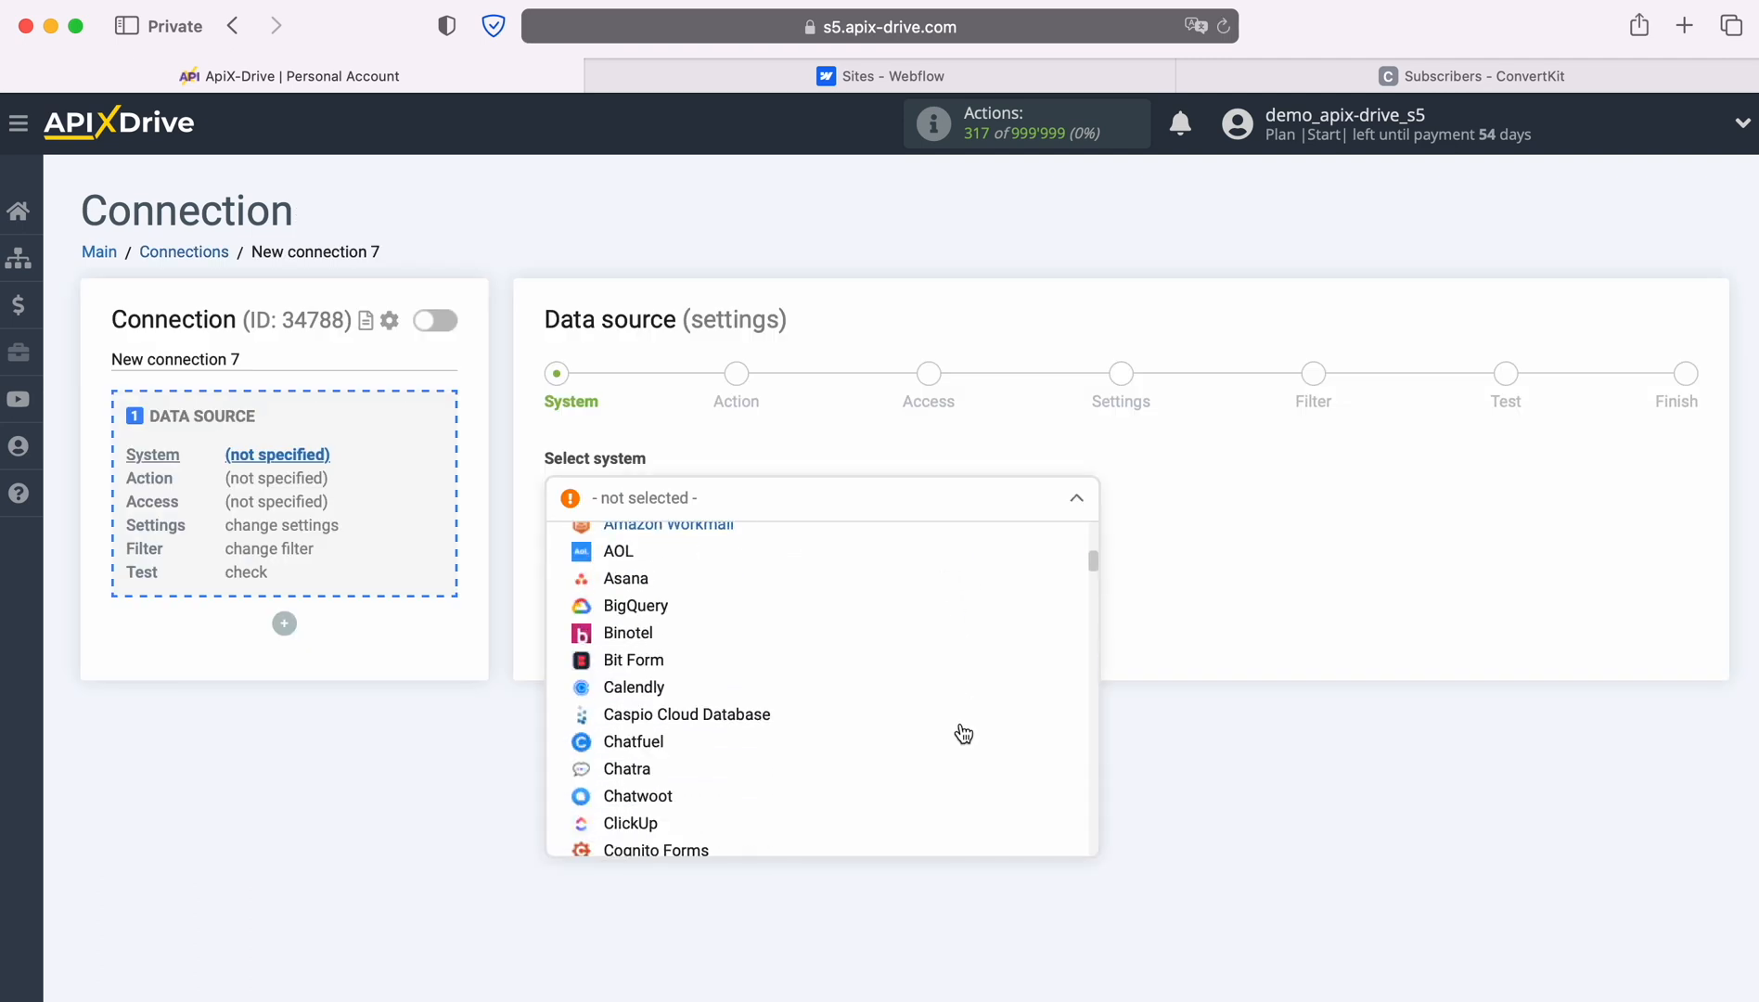
pyautogui.scroll(-10, 963, 733)
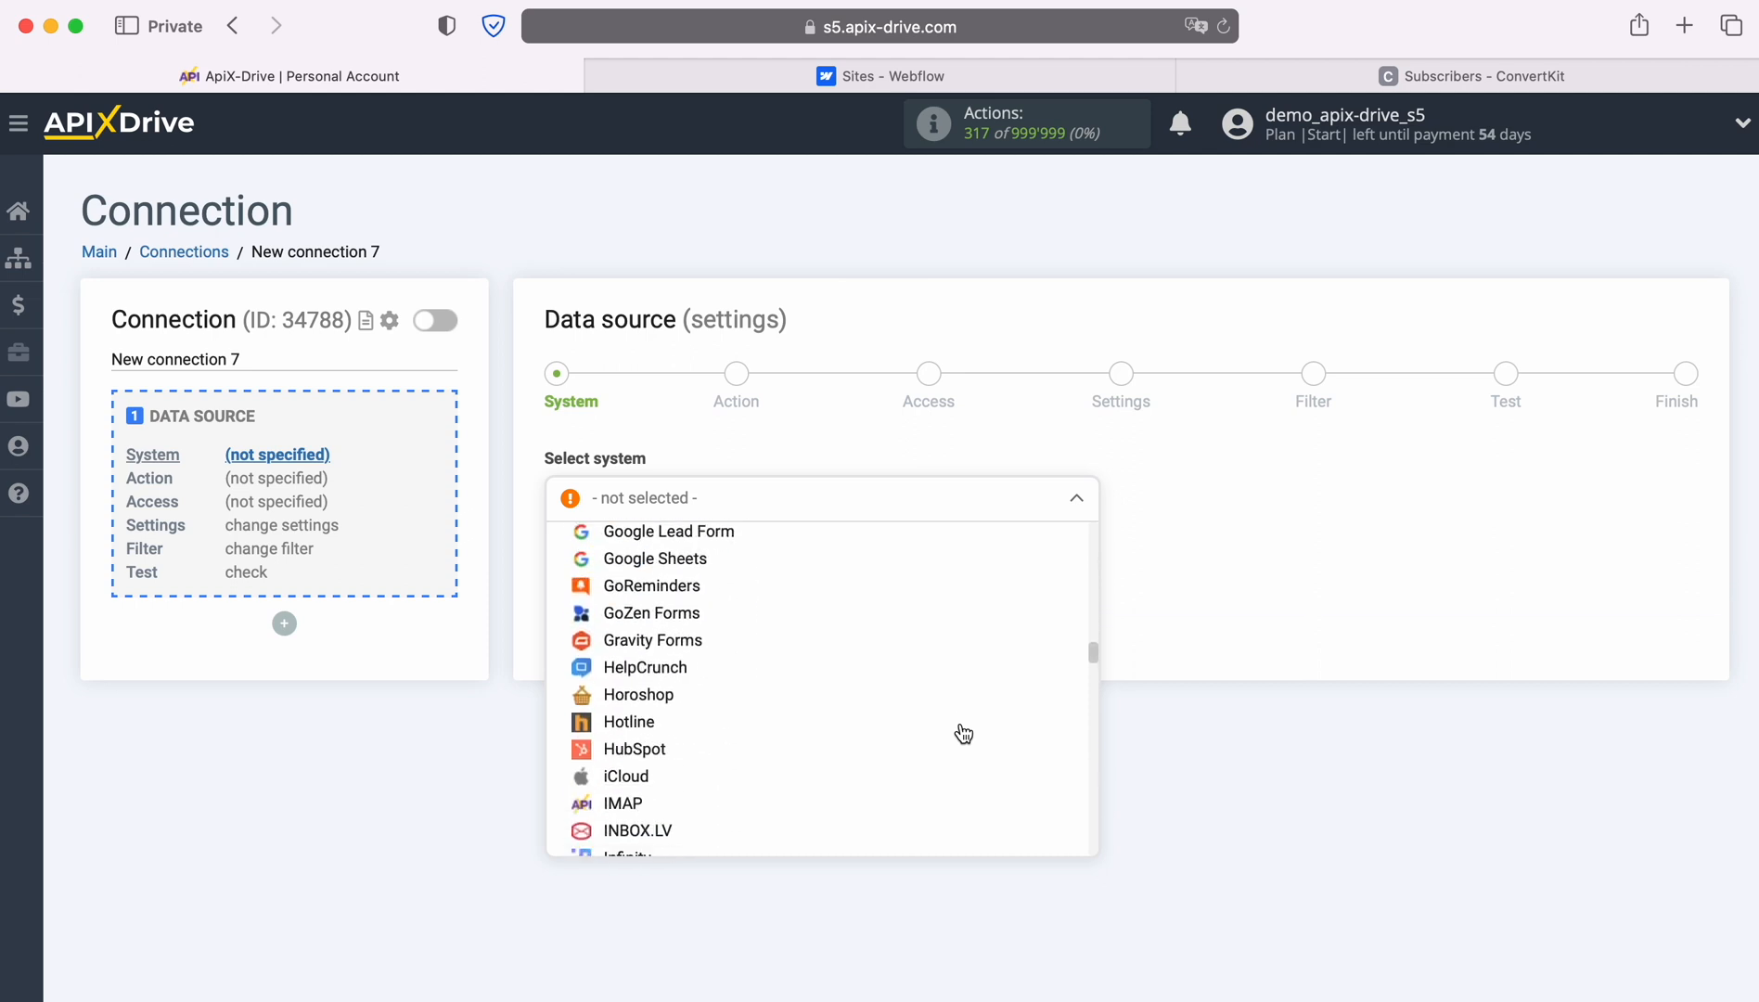
pyautogui.scroll(-10, 963, 733)
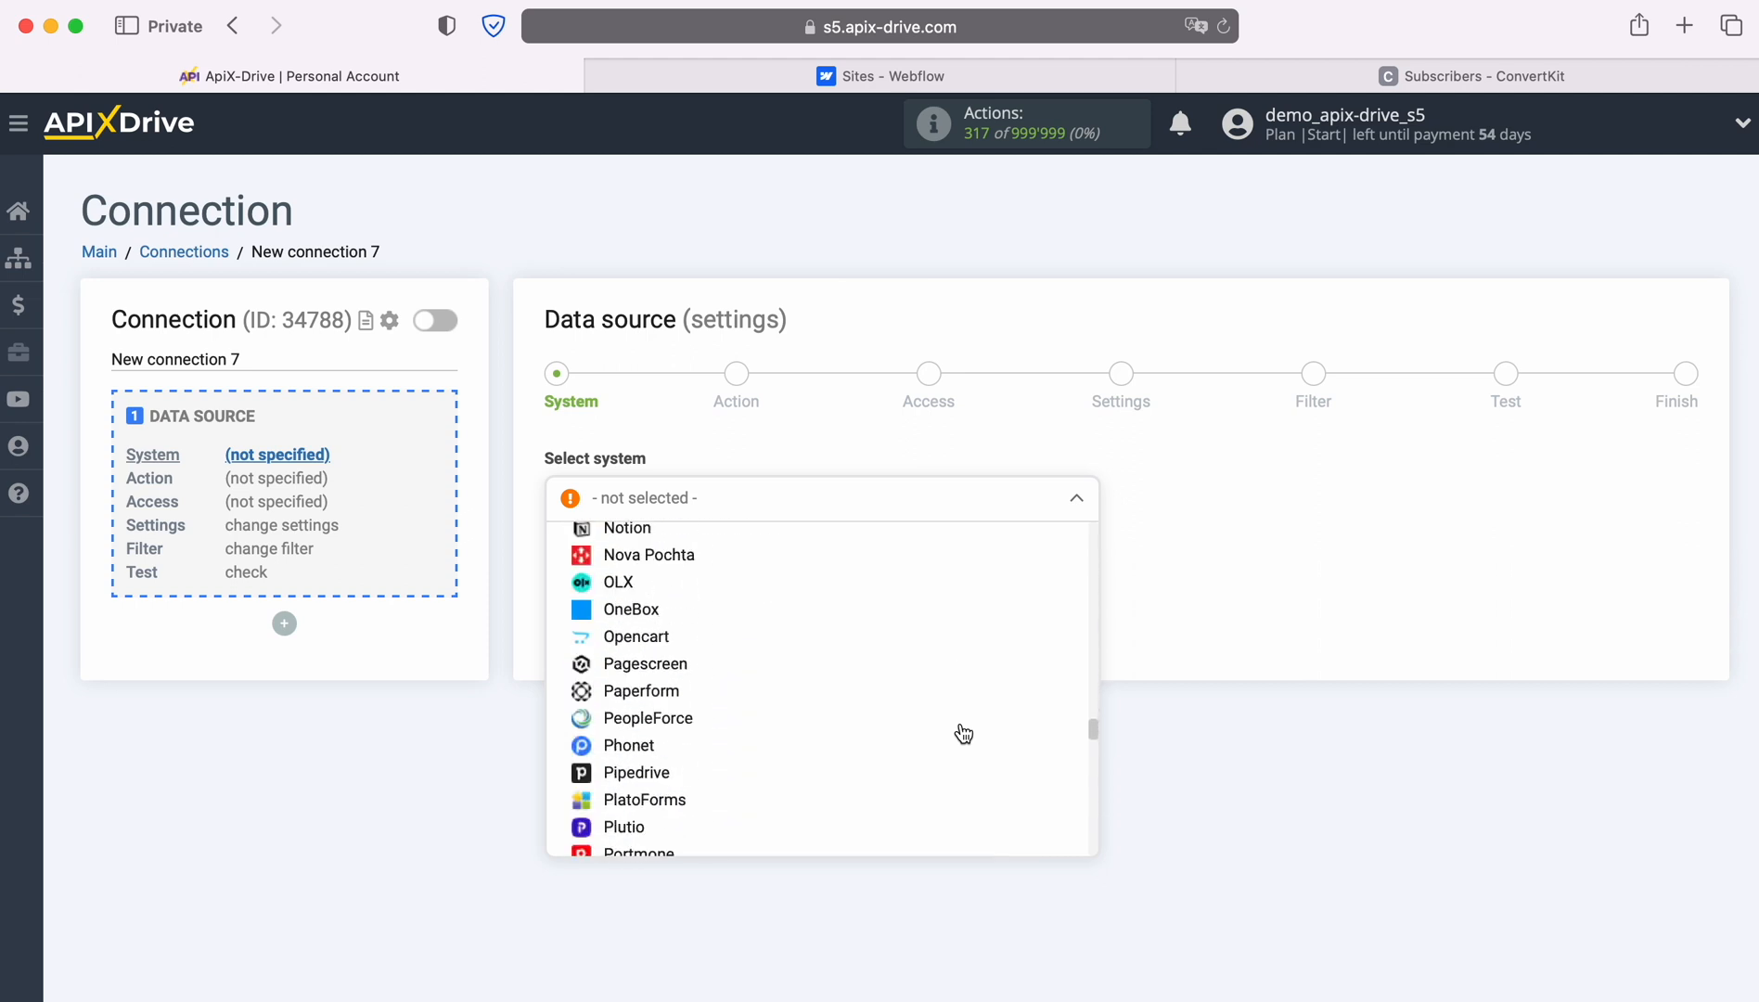
pyautogui.scroll(-10, 963, 733)
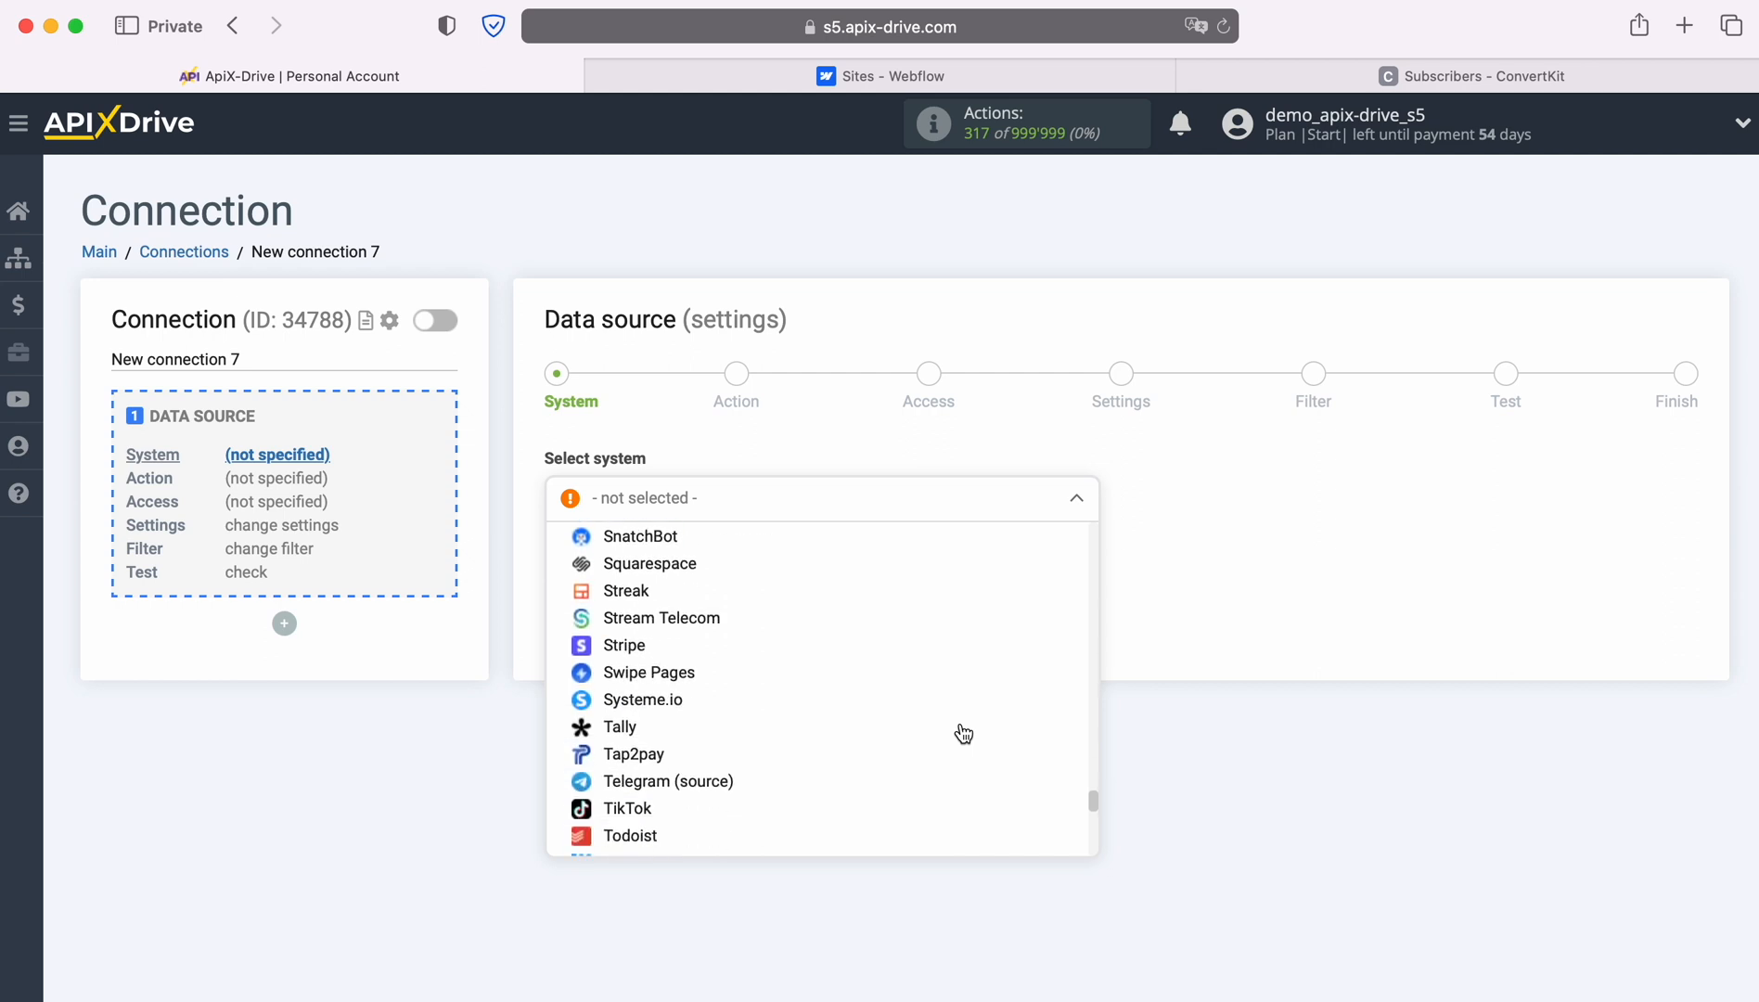
pyautogui.scroll(-5, 963, 732)
pyautogui.click(640, 720)
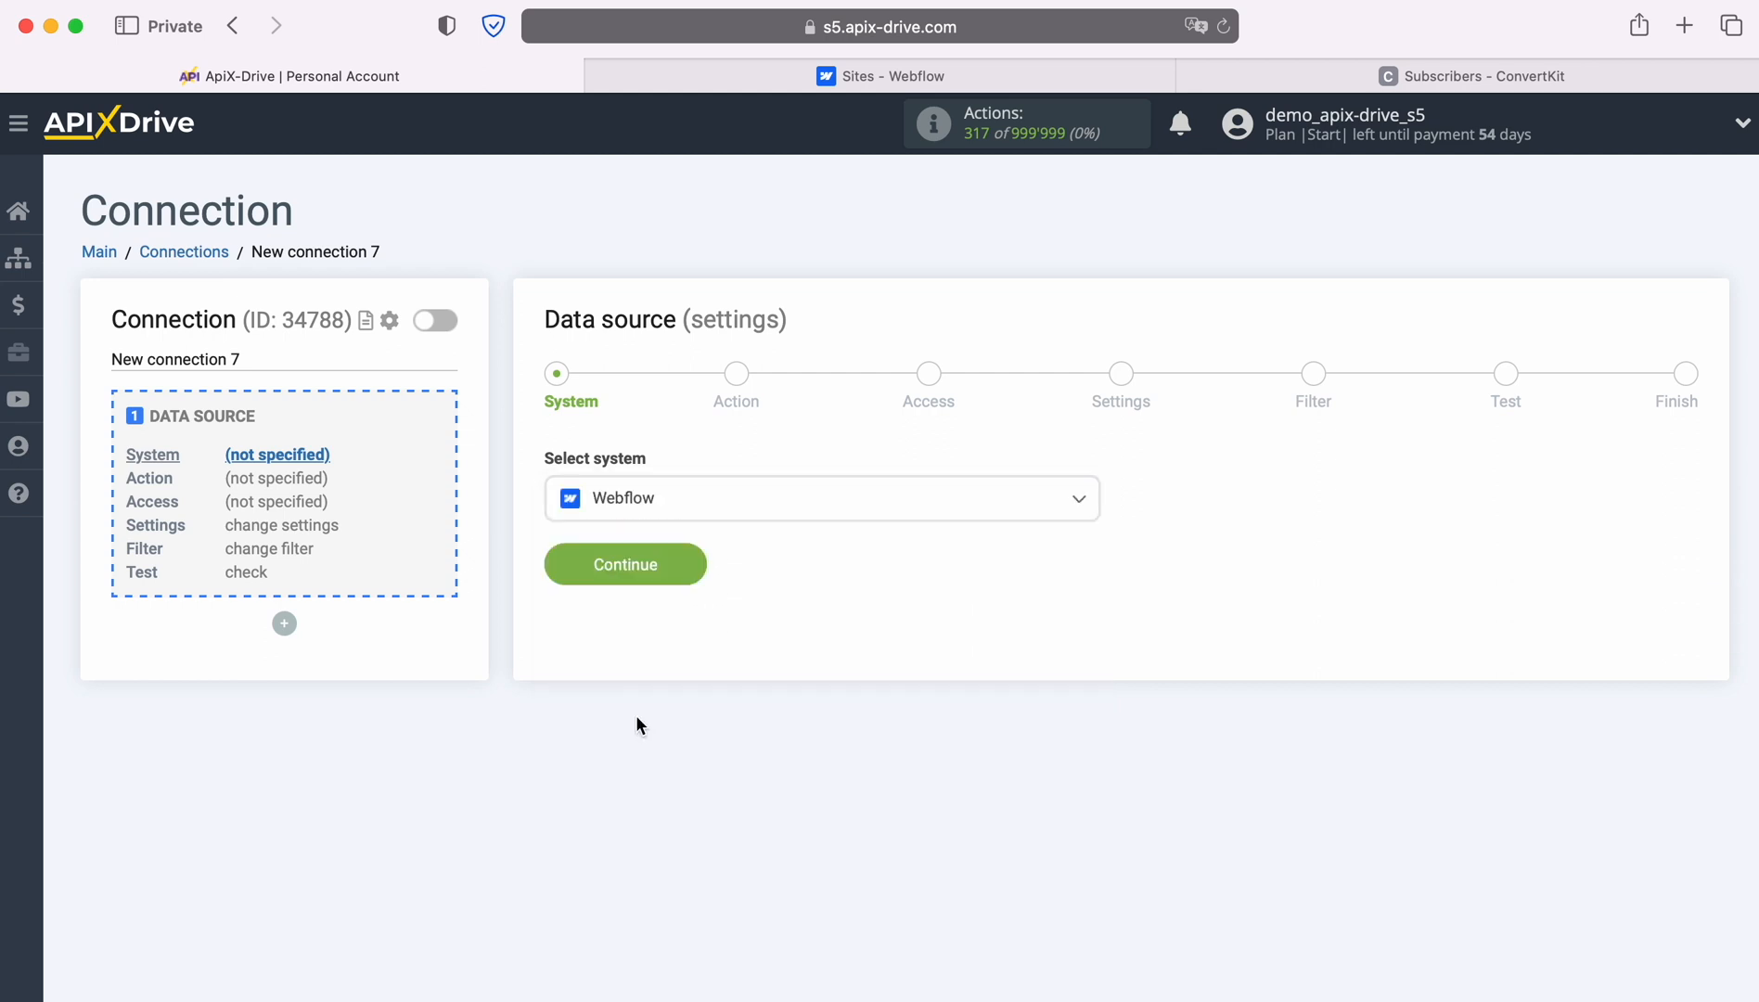
pyautogui.click(688, 559)
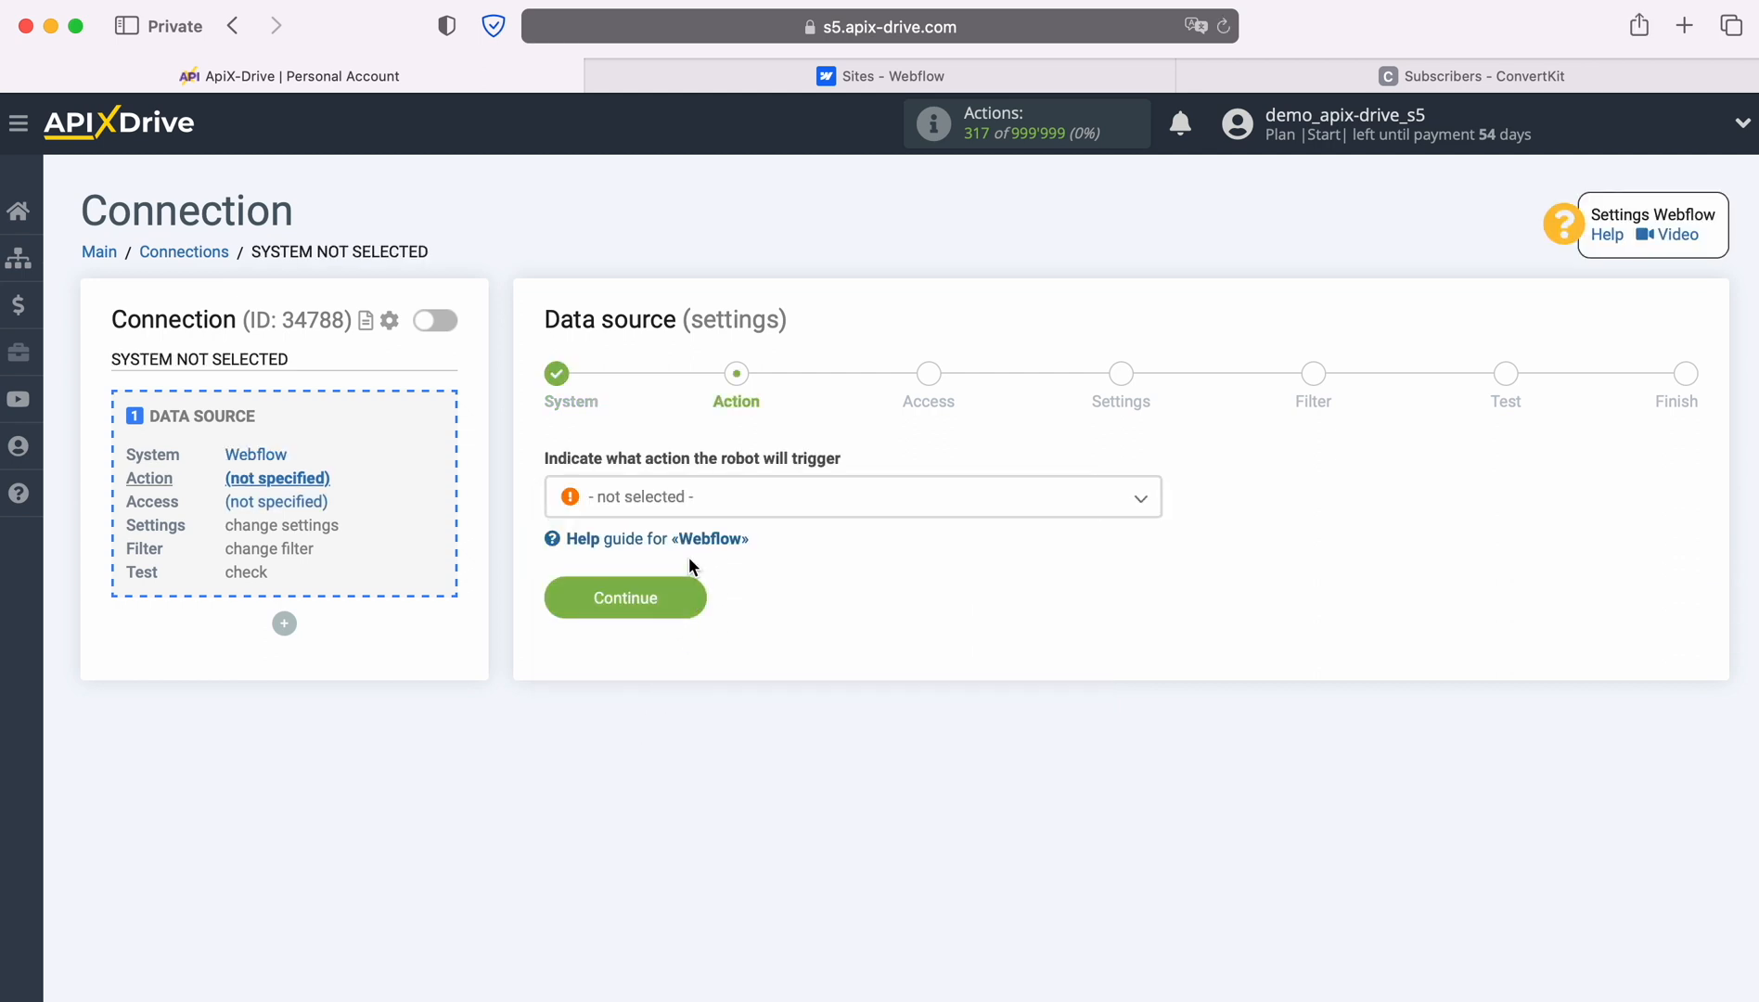
# Set the Webflow action to Get form DATA (new) and proceed to Access.
pyautogui.click(881, 502)
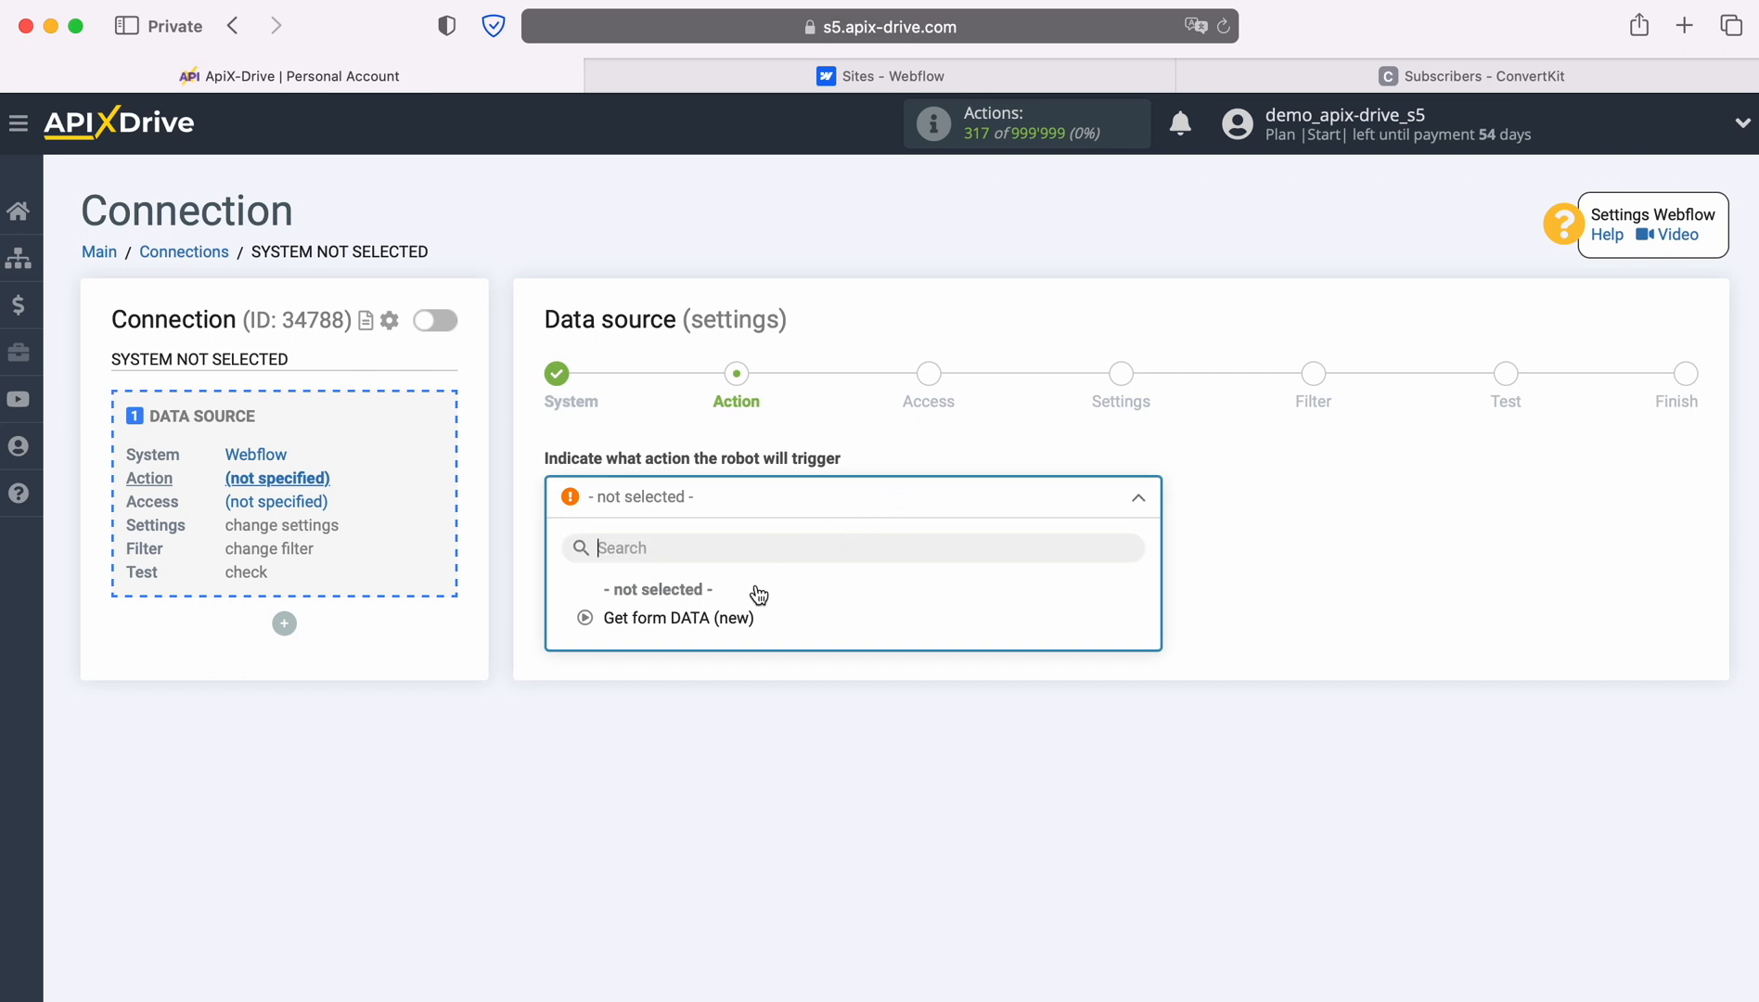
pyautogui.click(724, 614)
pyautogui.click(694, 598)
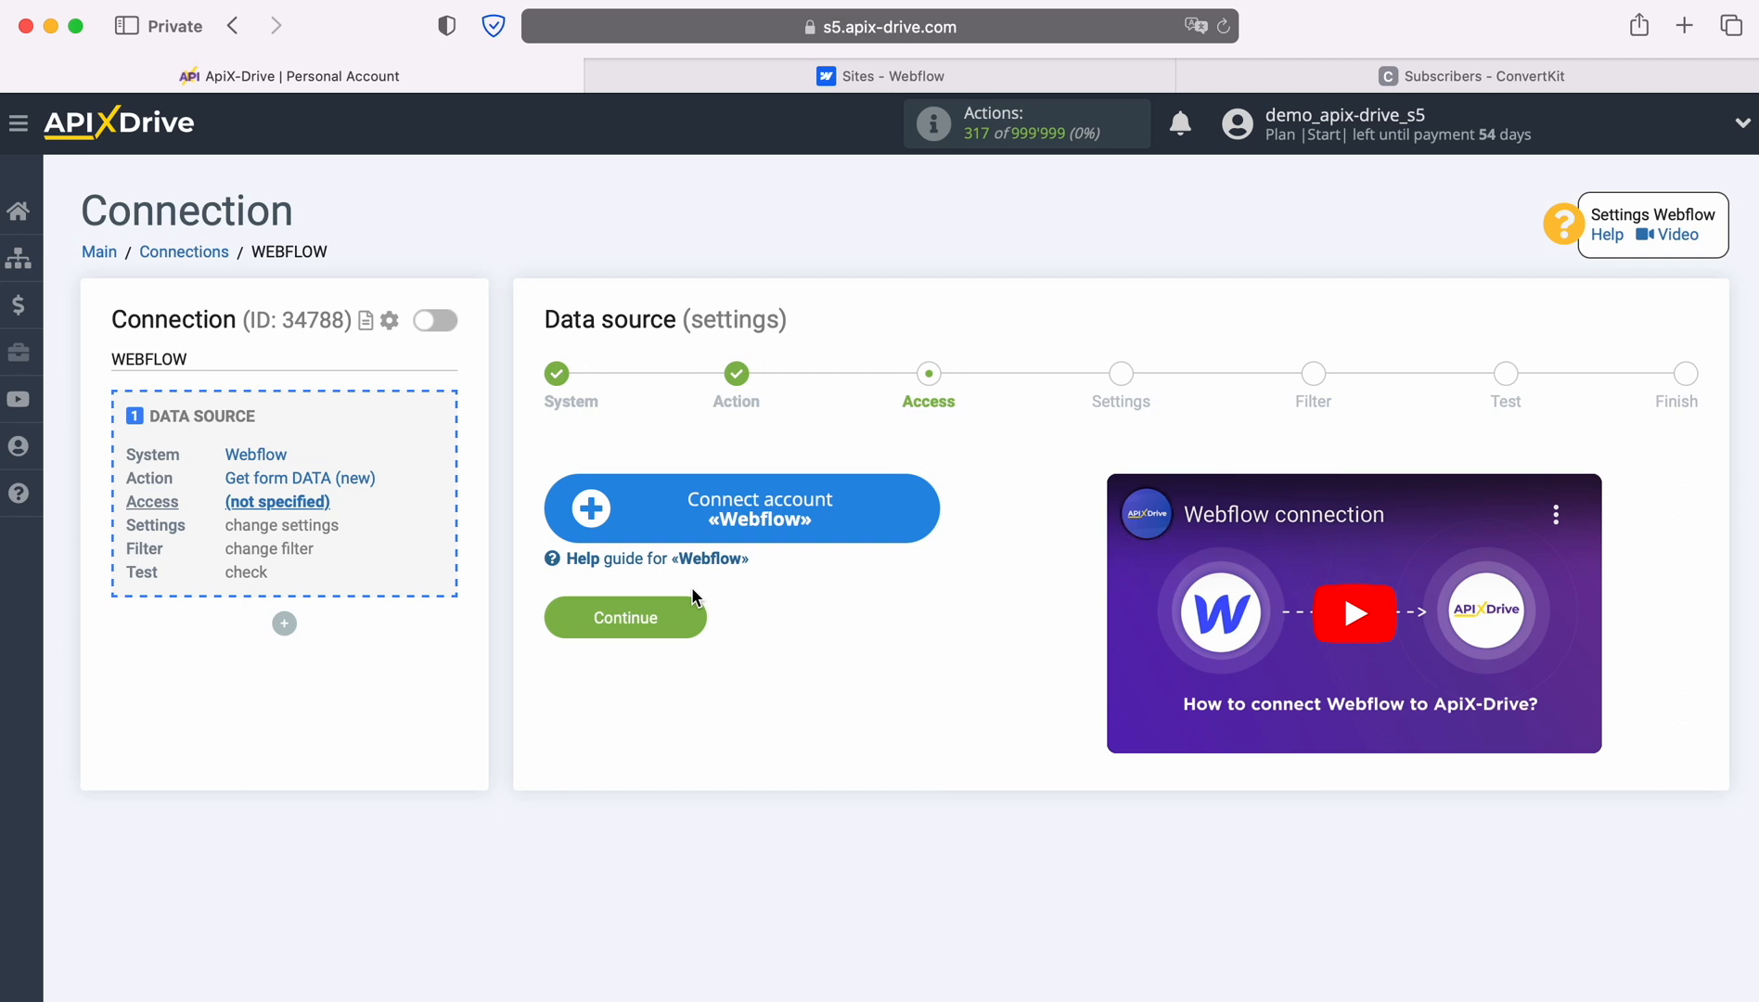
# Start linking a Webflow account and paste the account e-mail into the login form.
pyautogui.click(923, 508)
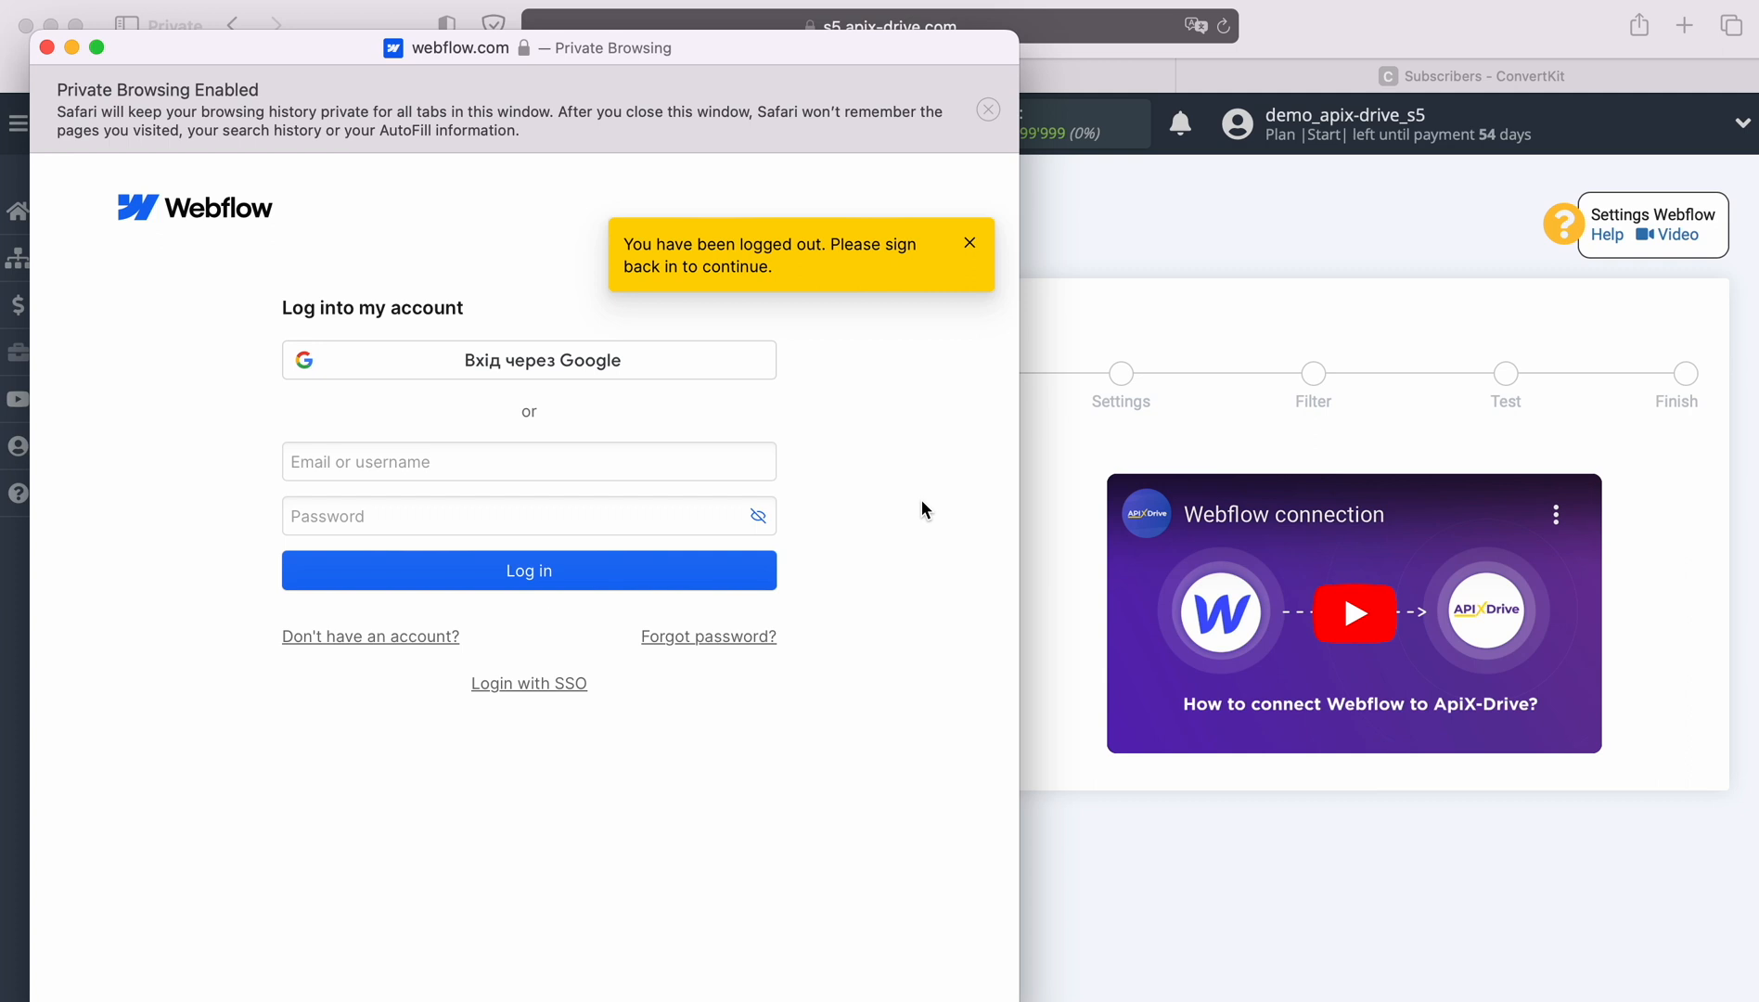
pyautogui.click(502, 464)
pyautogui.rightClick(501, 461)
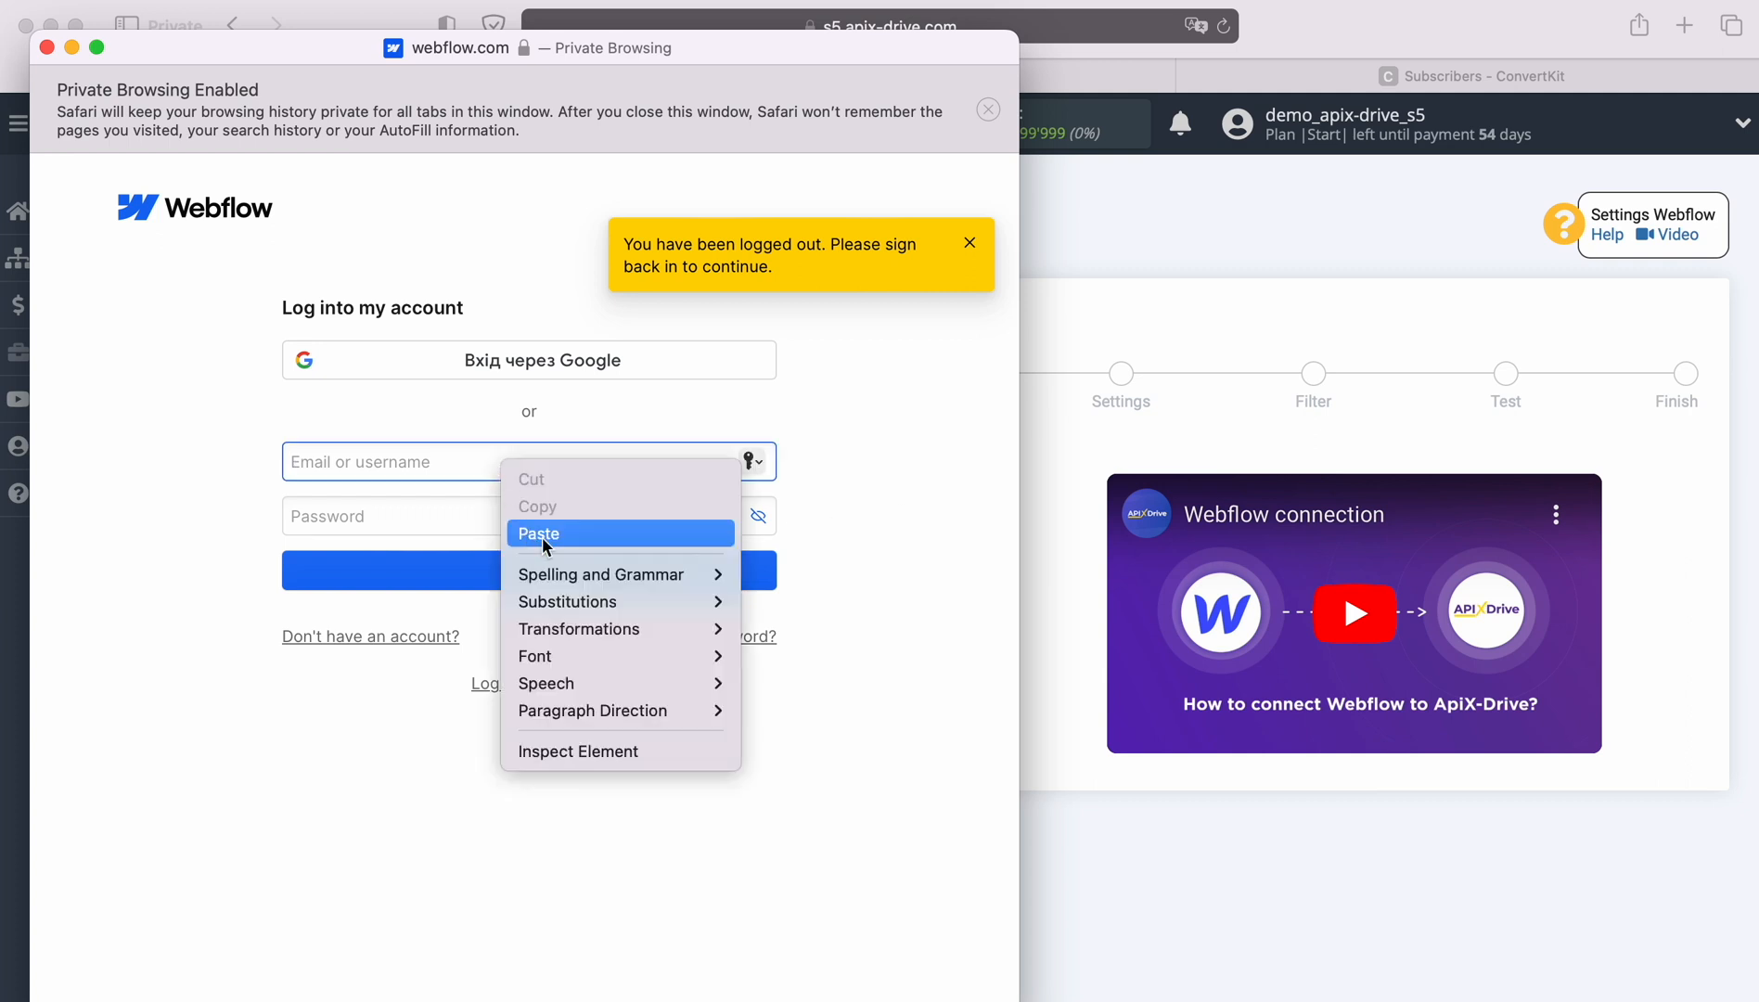
pyautogui.click(542, 534)
pyautogui.click(487, 515)
# Enter the account password, log in, and authorize ApiX-Drive for the workspace.
pyautogui.write('•••••••••')
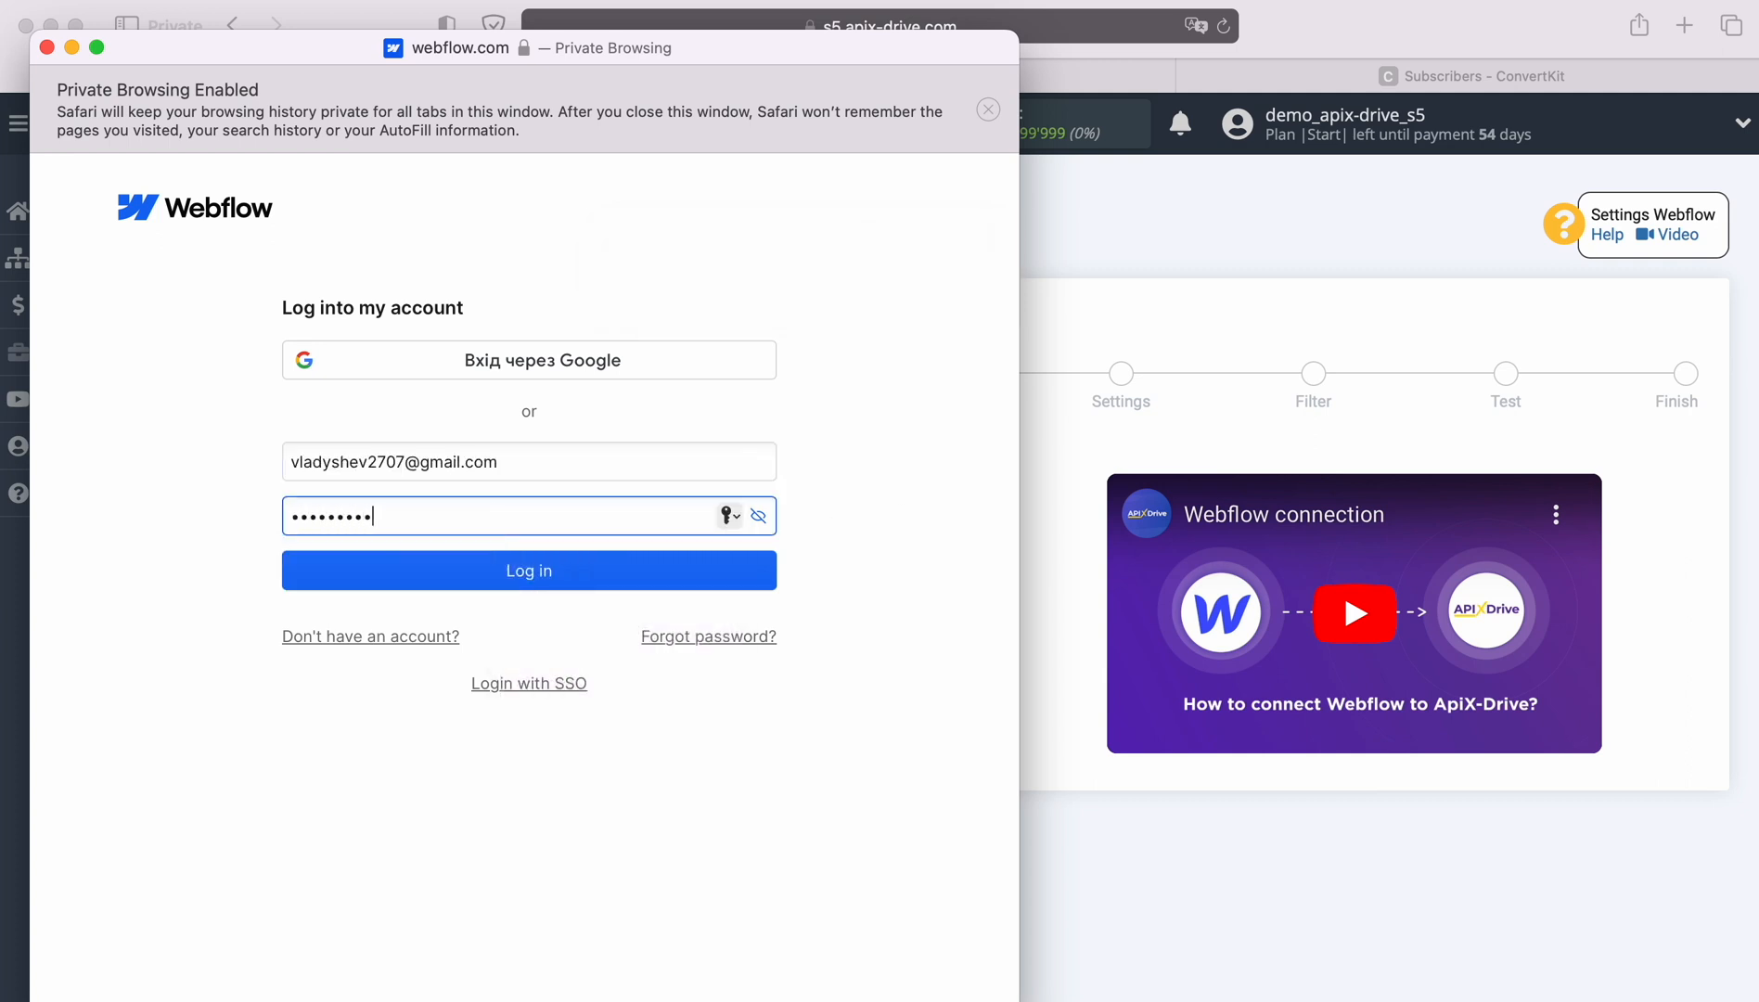
pyautogui.click(489, 564)
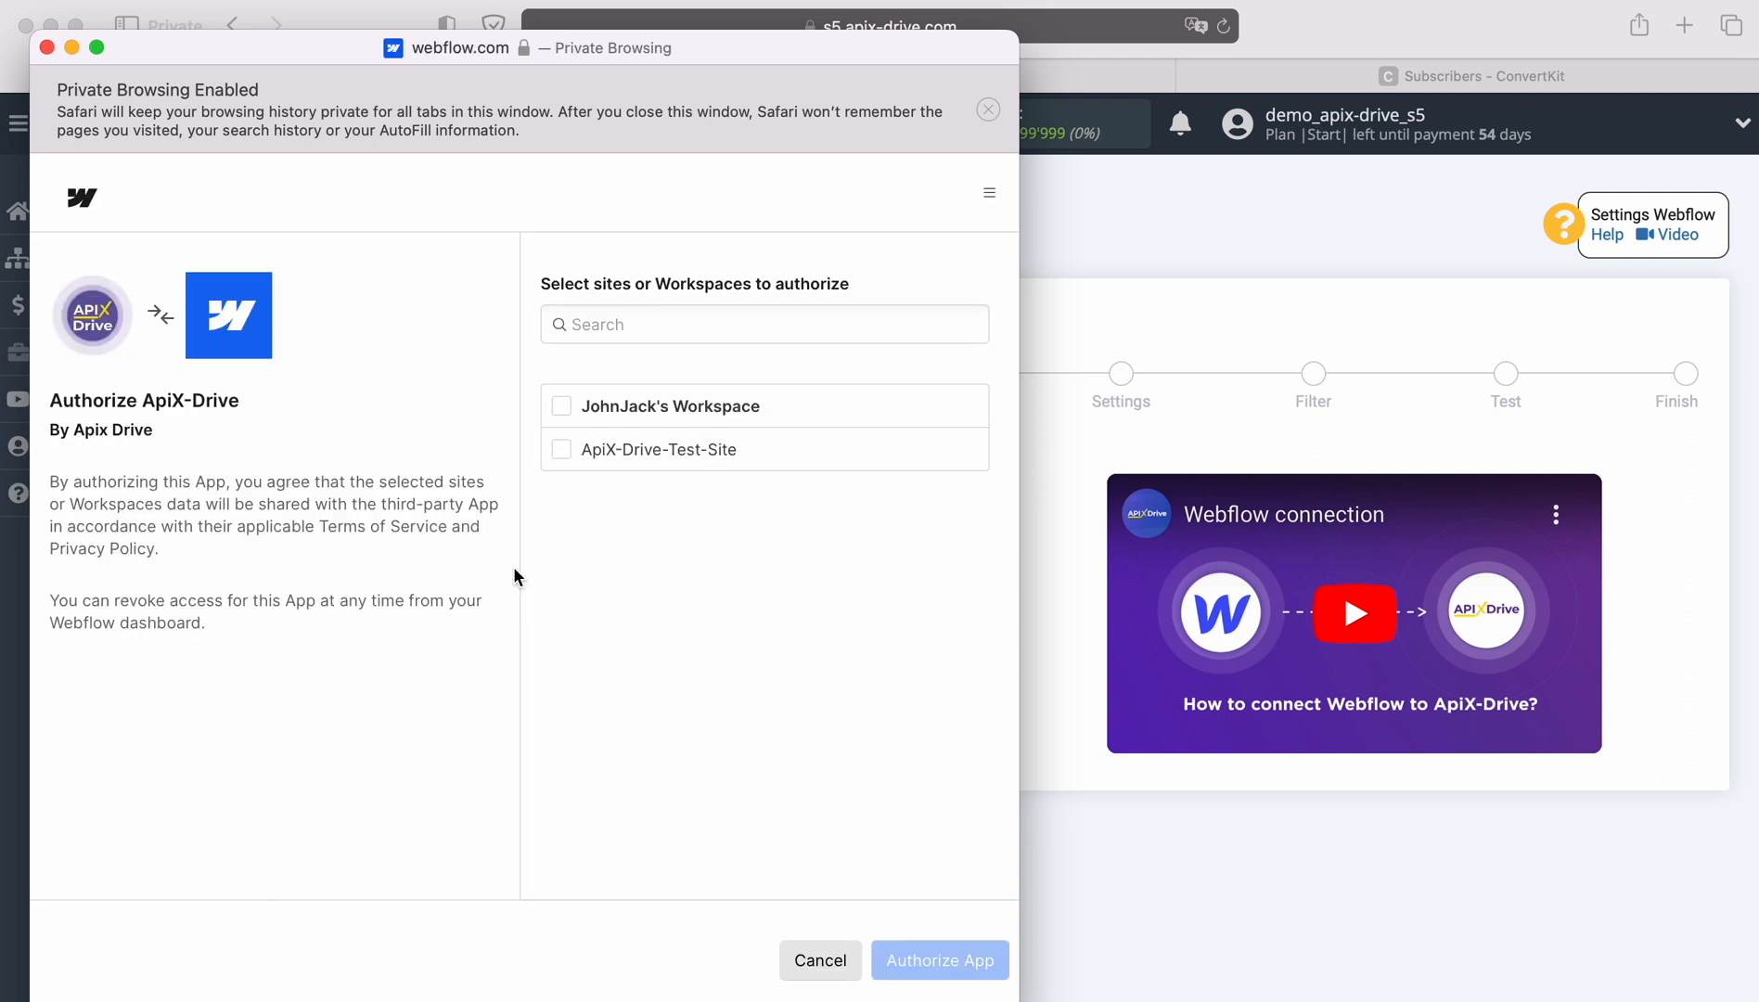
pyautogui.click(561, 407)
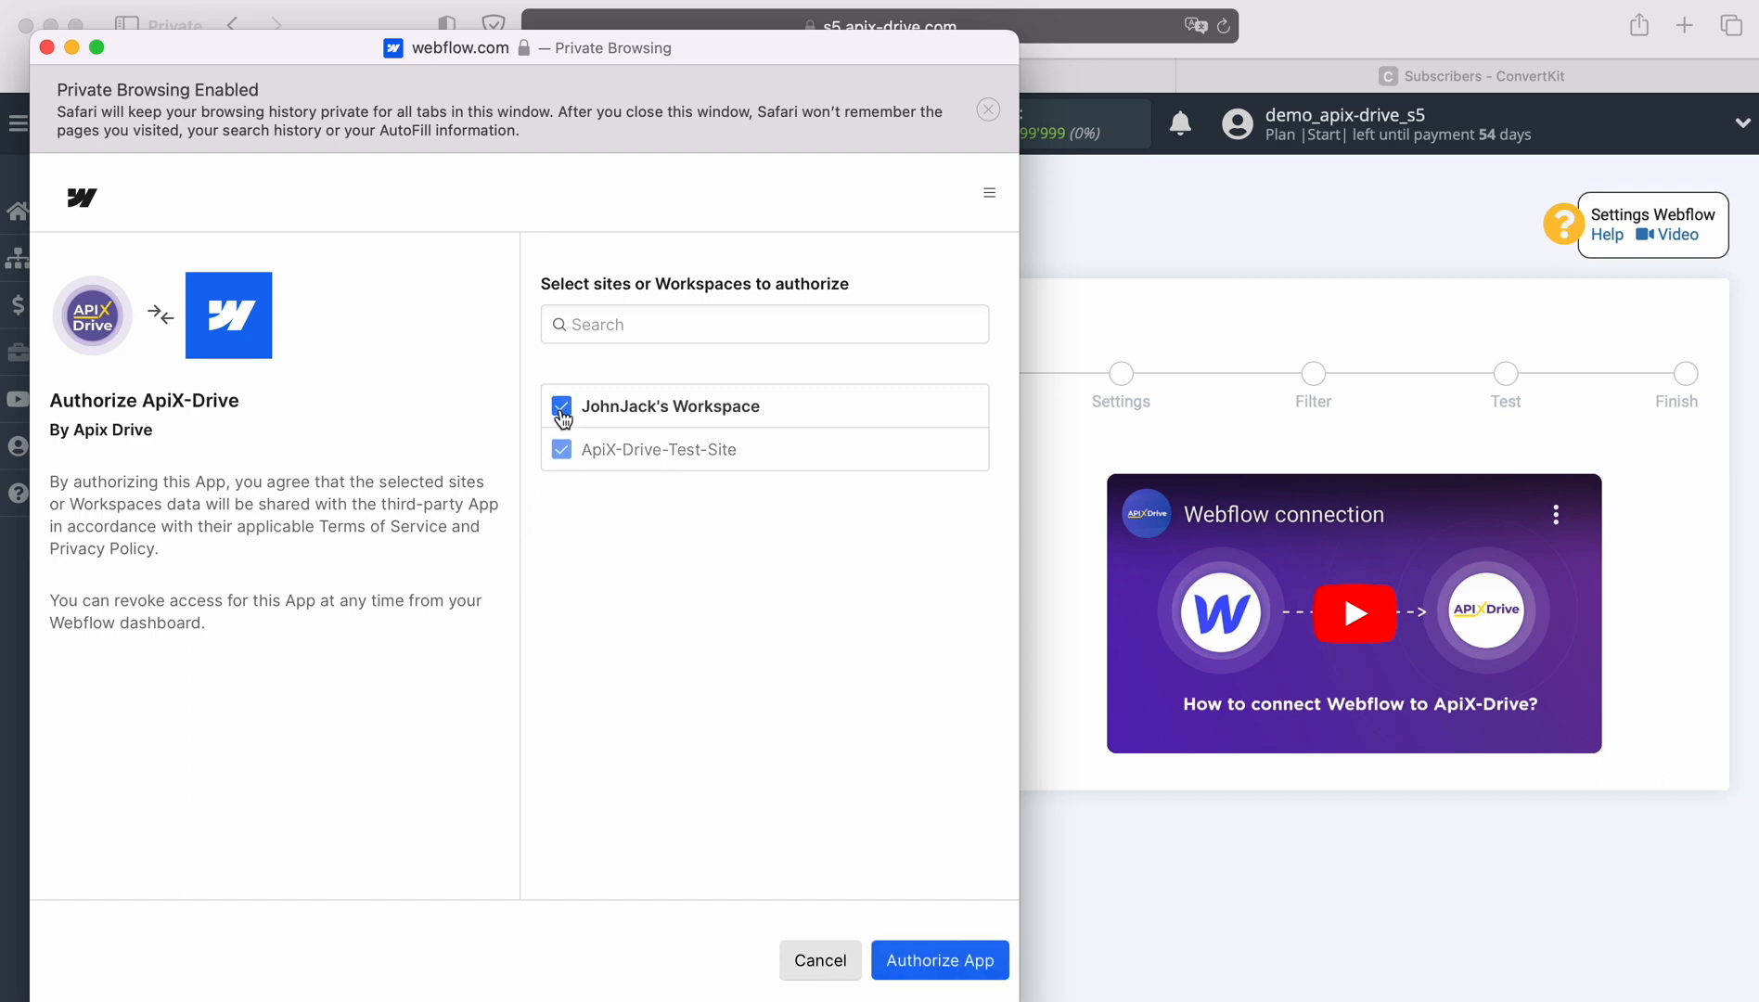
pyautogui.click(923, 958)
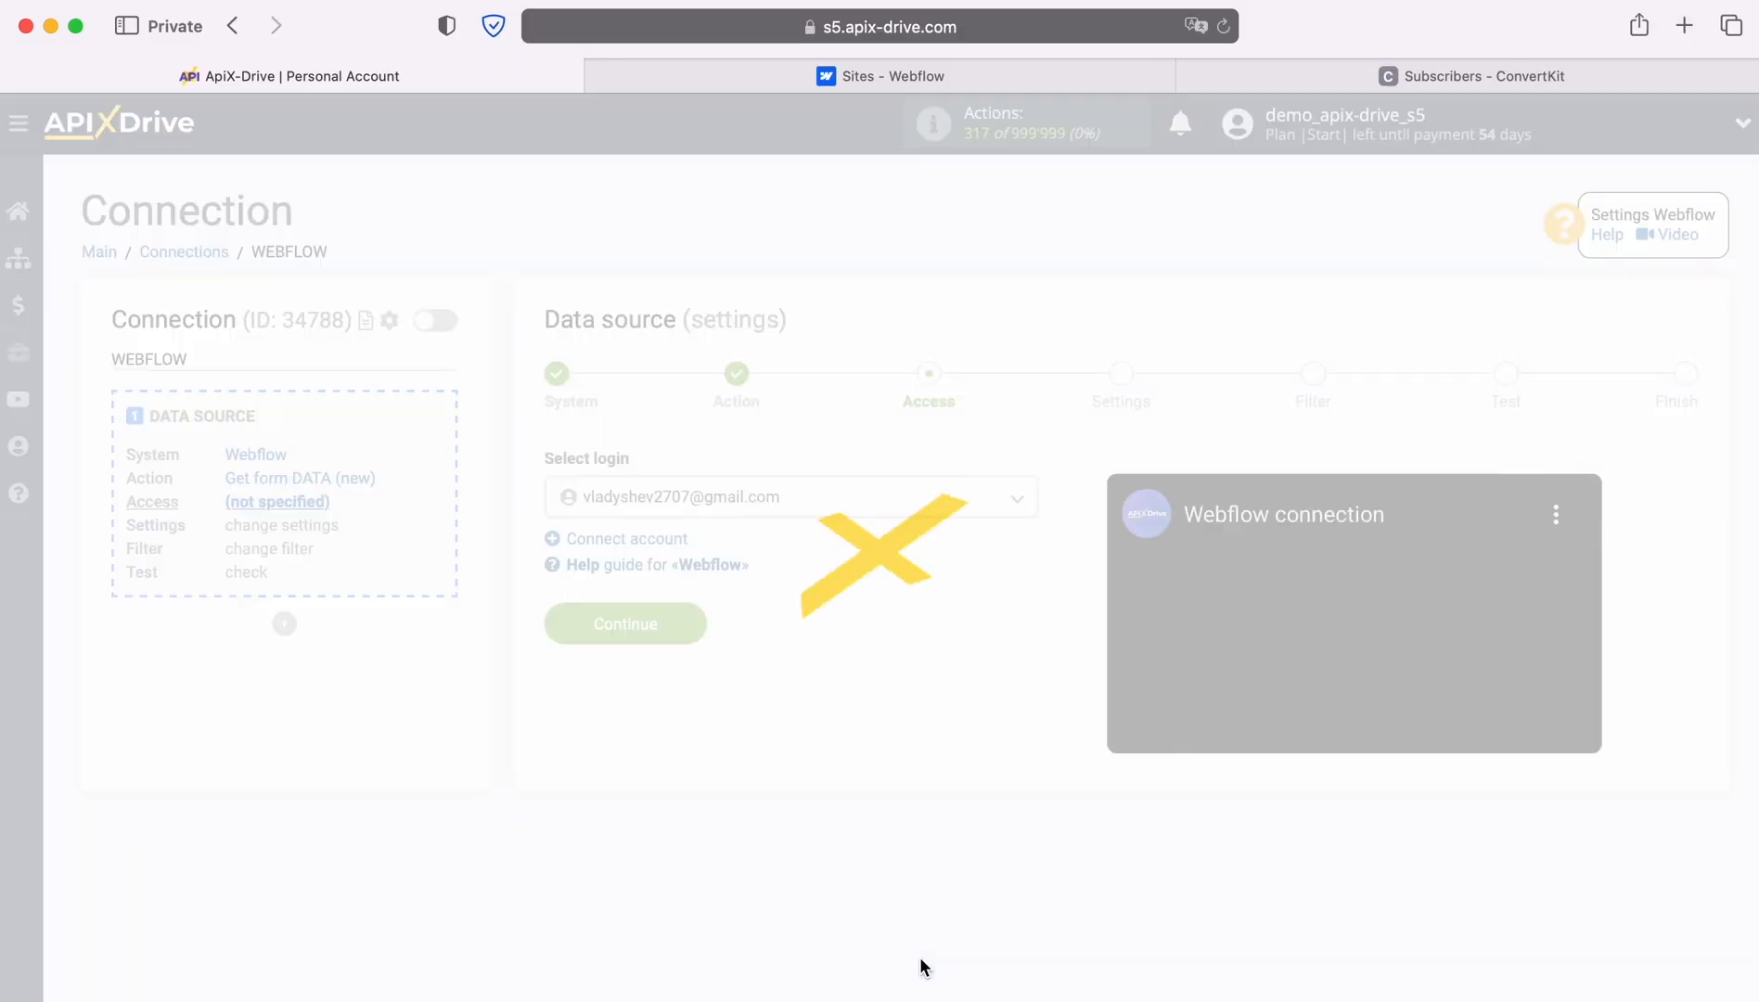
# Select the linked Webflow login for the data source.
pyautogui.click(999, 501)
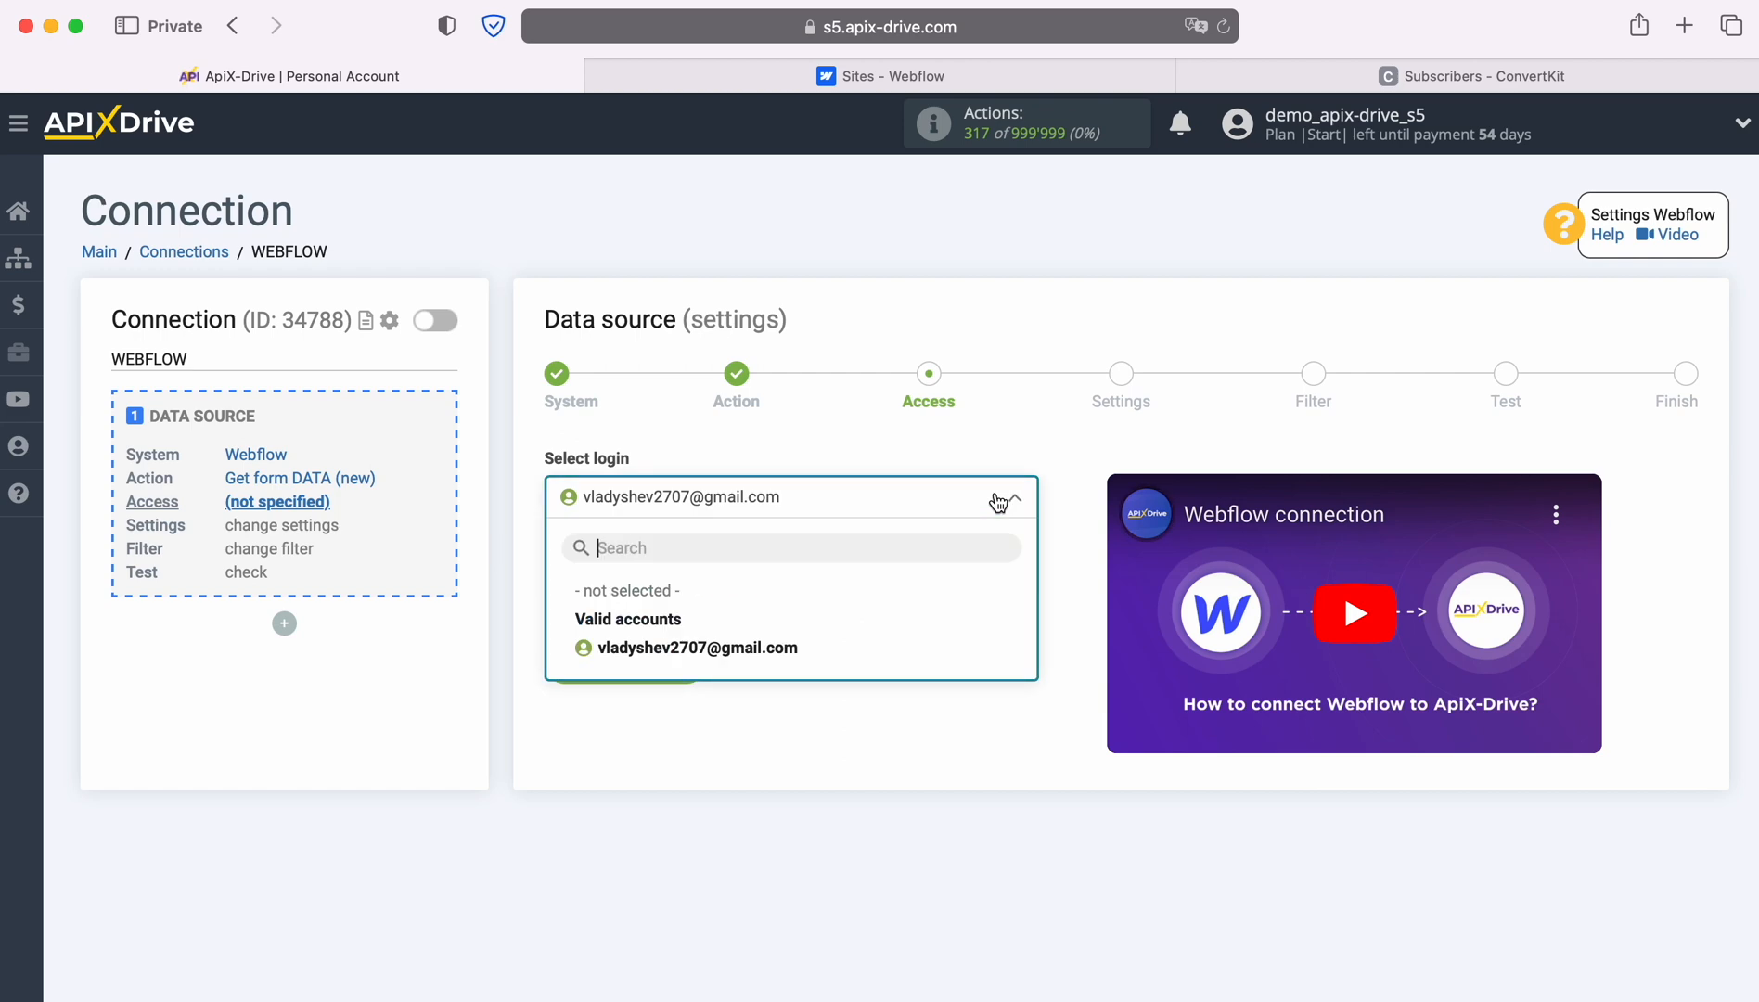
pyautogui.click(782, 652)
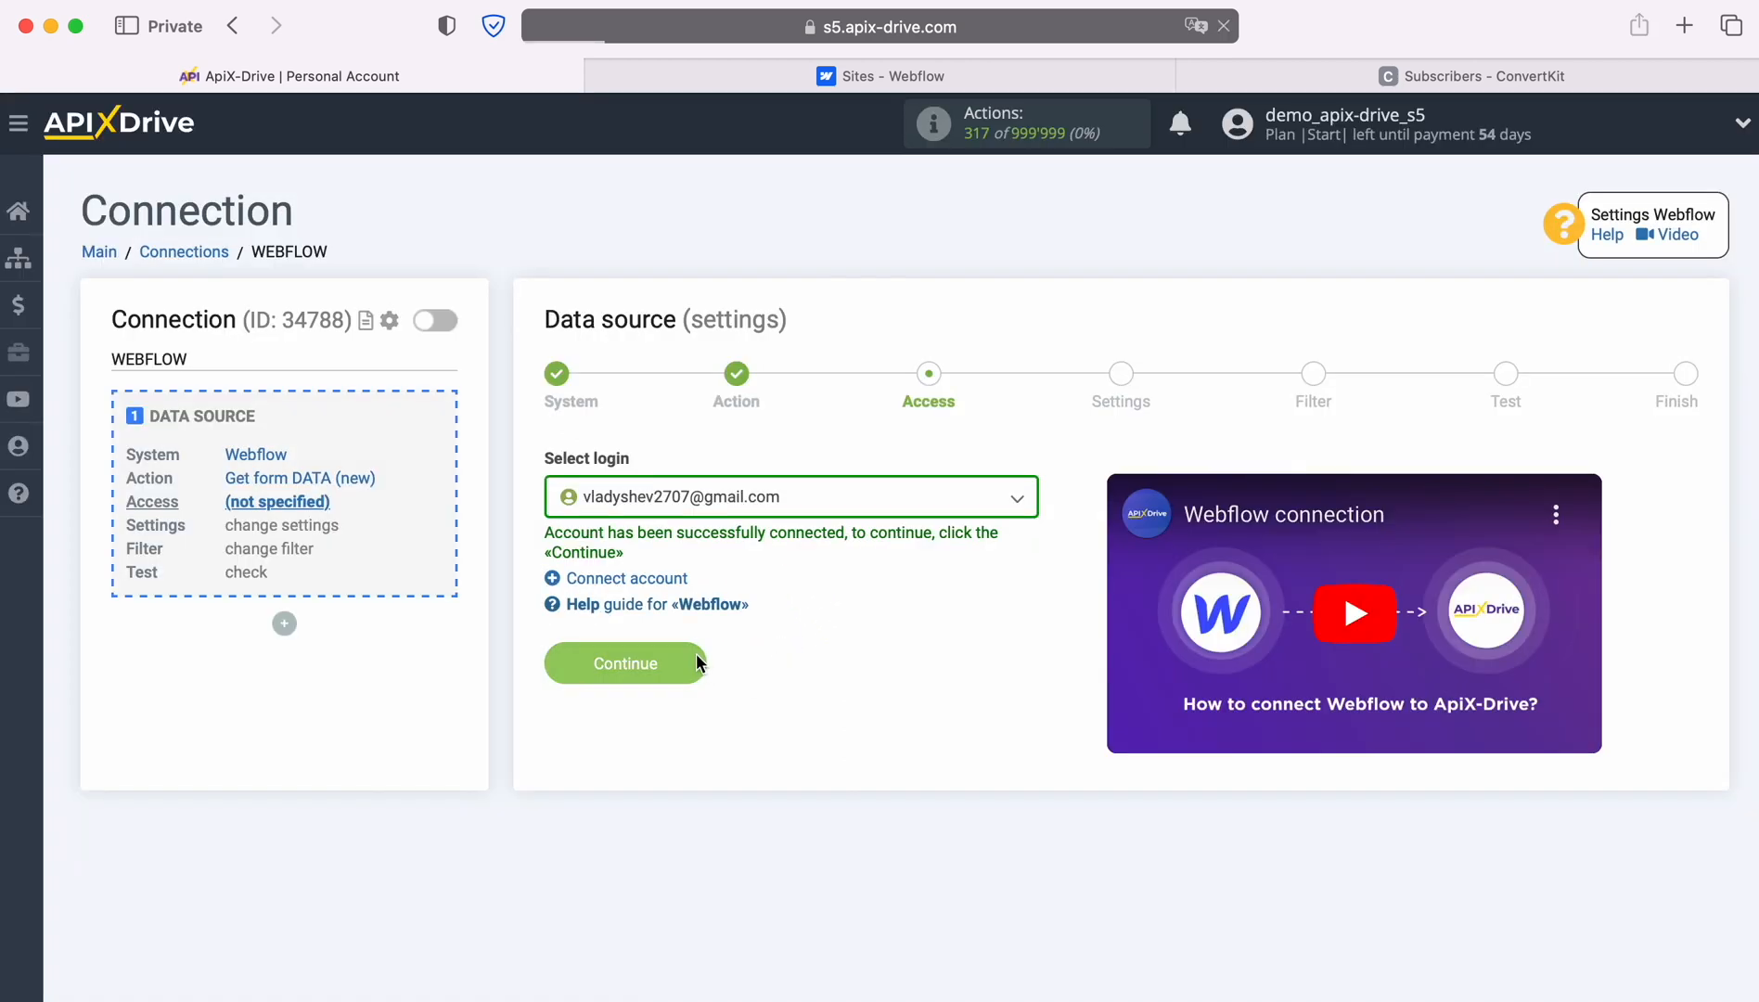
pyautogui.click(696, 653)
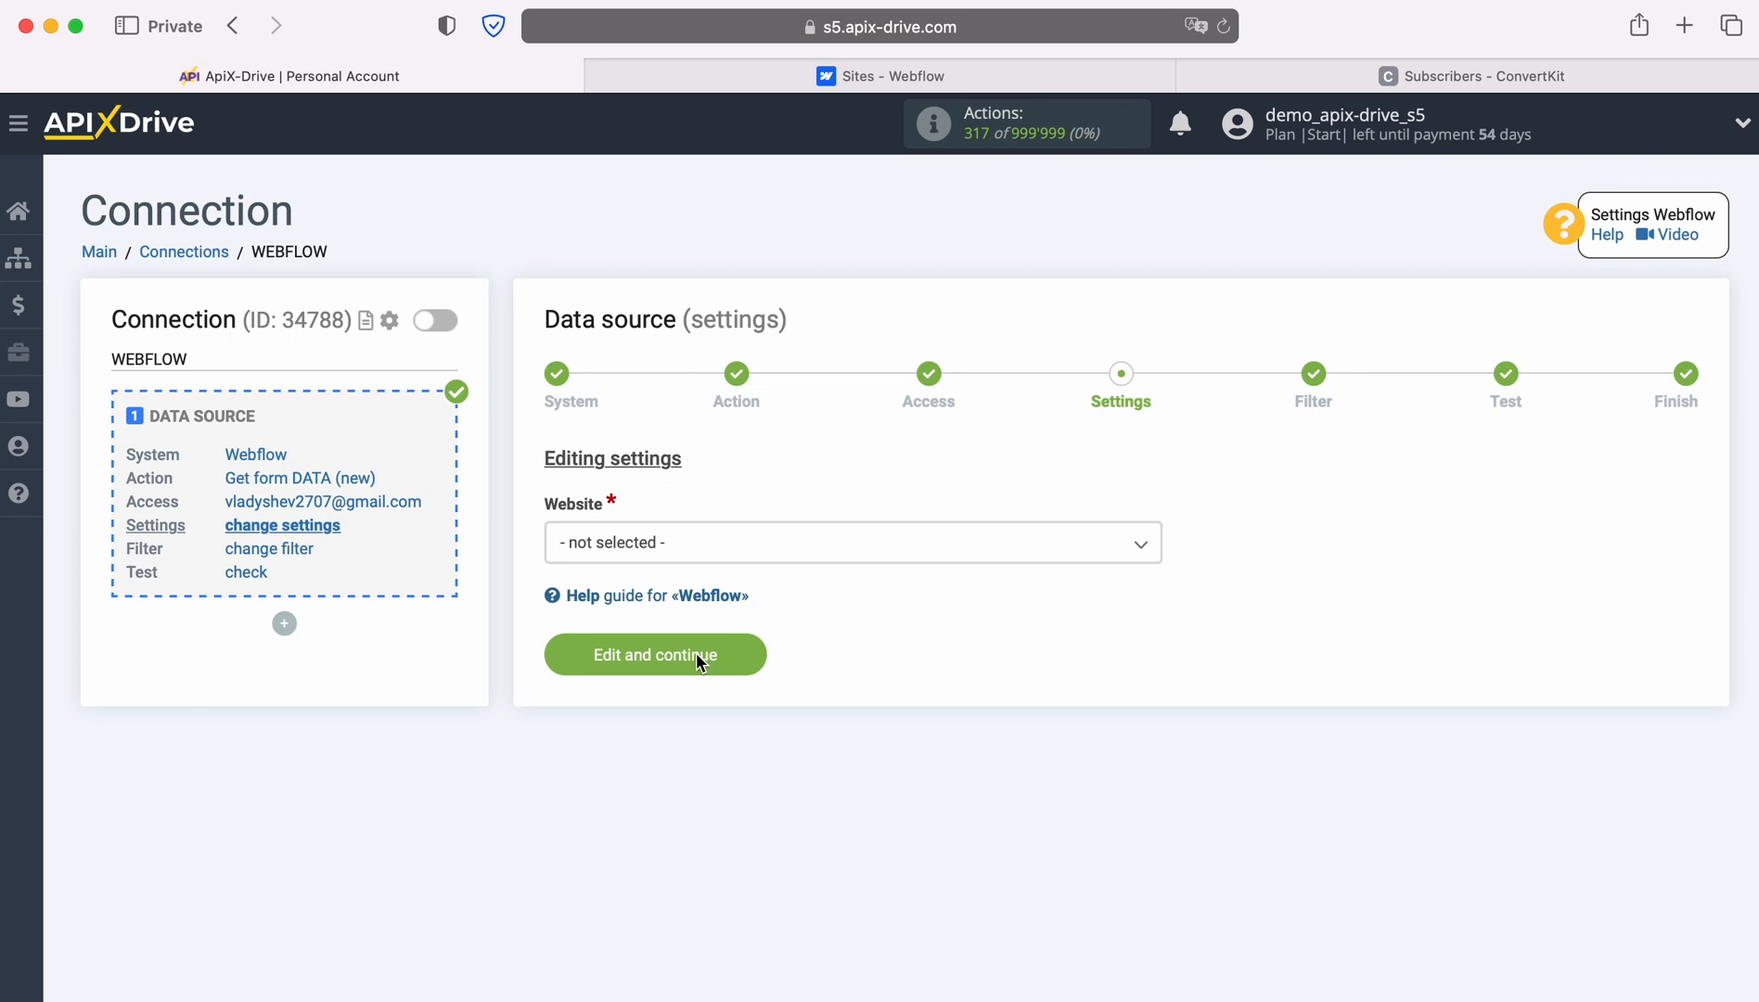
# Choose ApiX-Drive-Test-Site as the website and skip the Filter step.
pyautogui.click(747, 554)
pyautogui.click(698, 666)
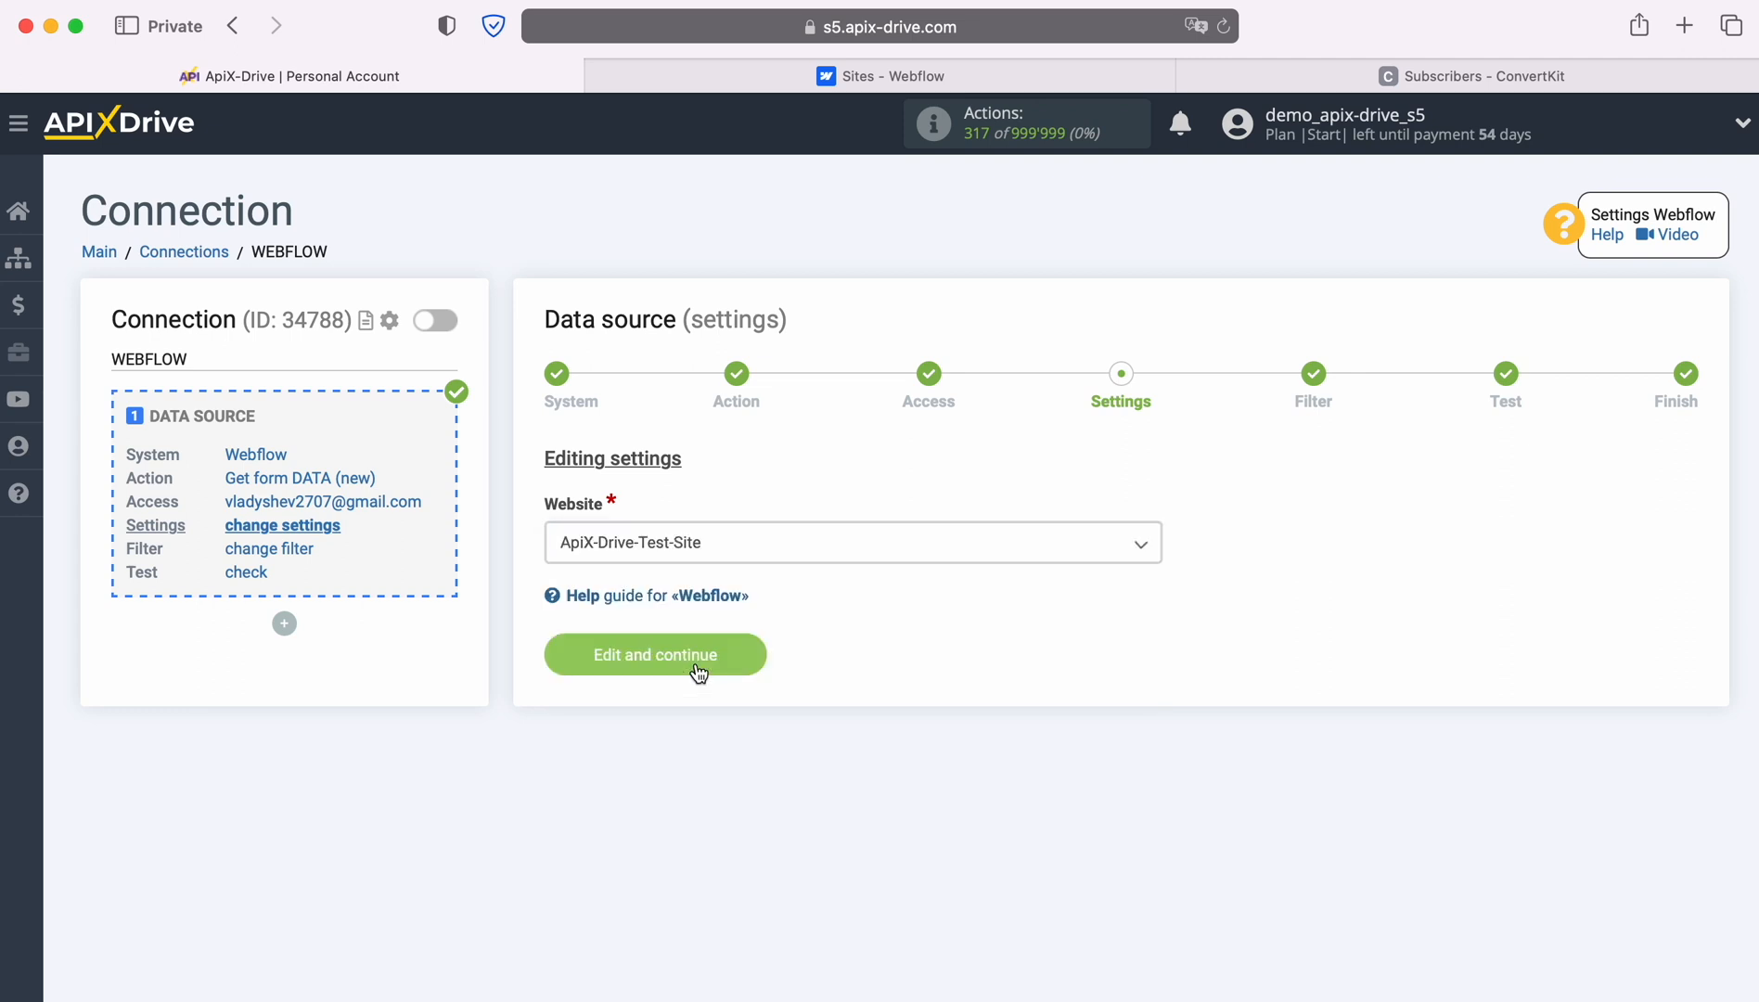
pyautogui.click(738, 653)
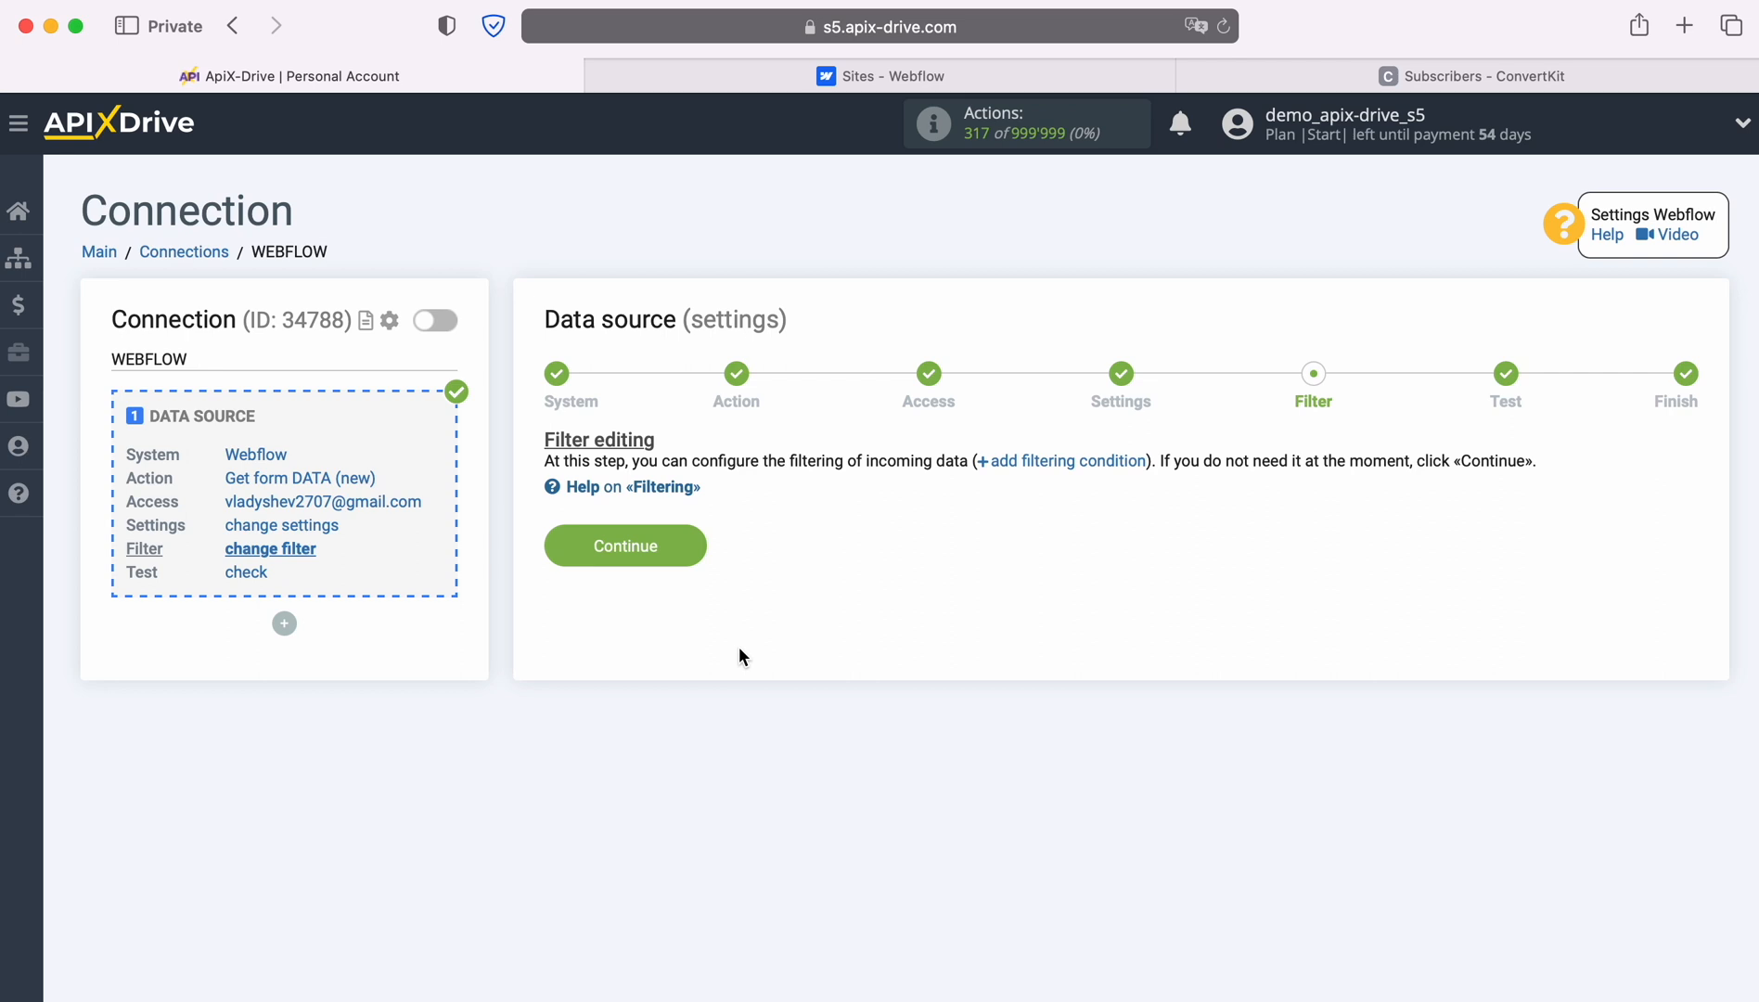
pyautogui.click(694, 541)
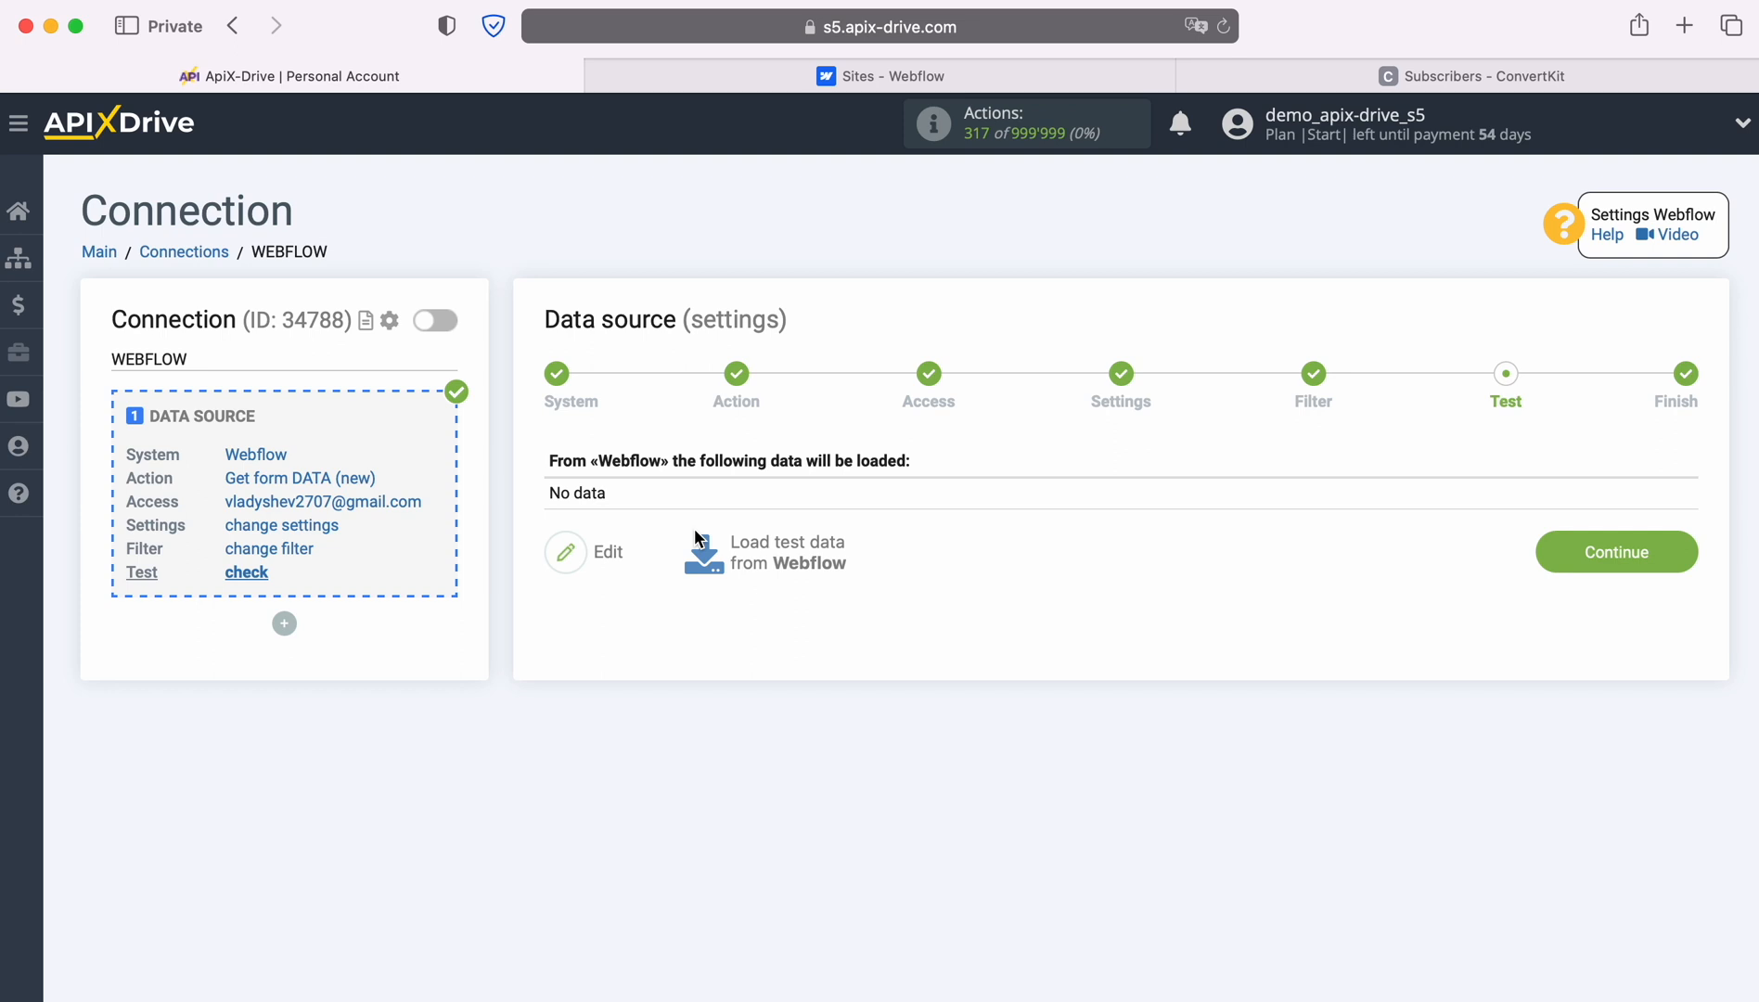
# Fill the live ApiX-Drive-Test-Site form with the test contact's name, e-mail and phone, then submit.
pyautogui.click(828, 73)
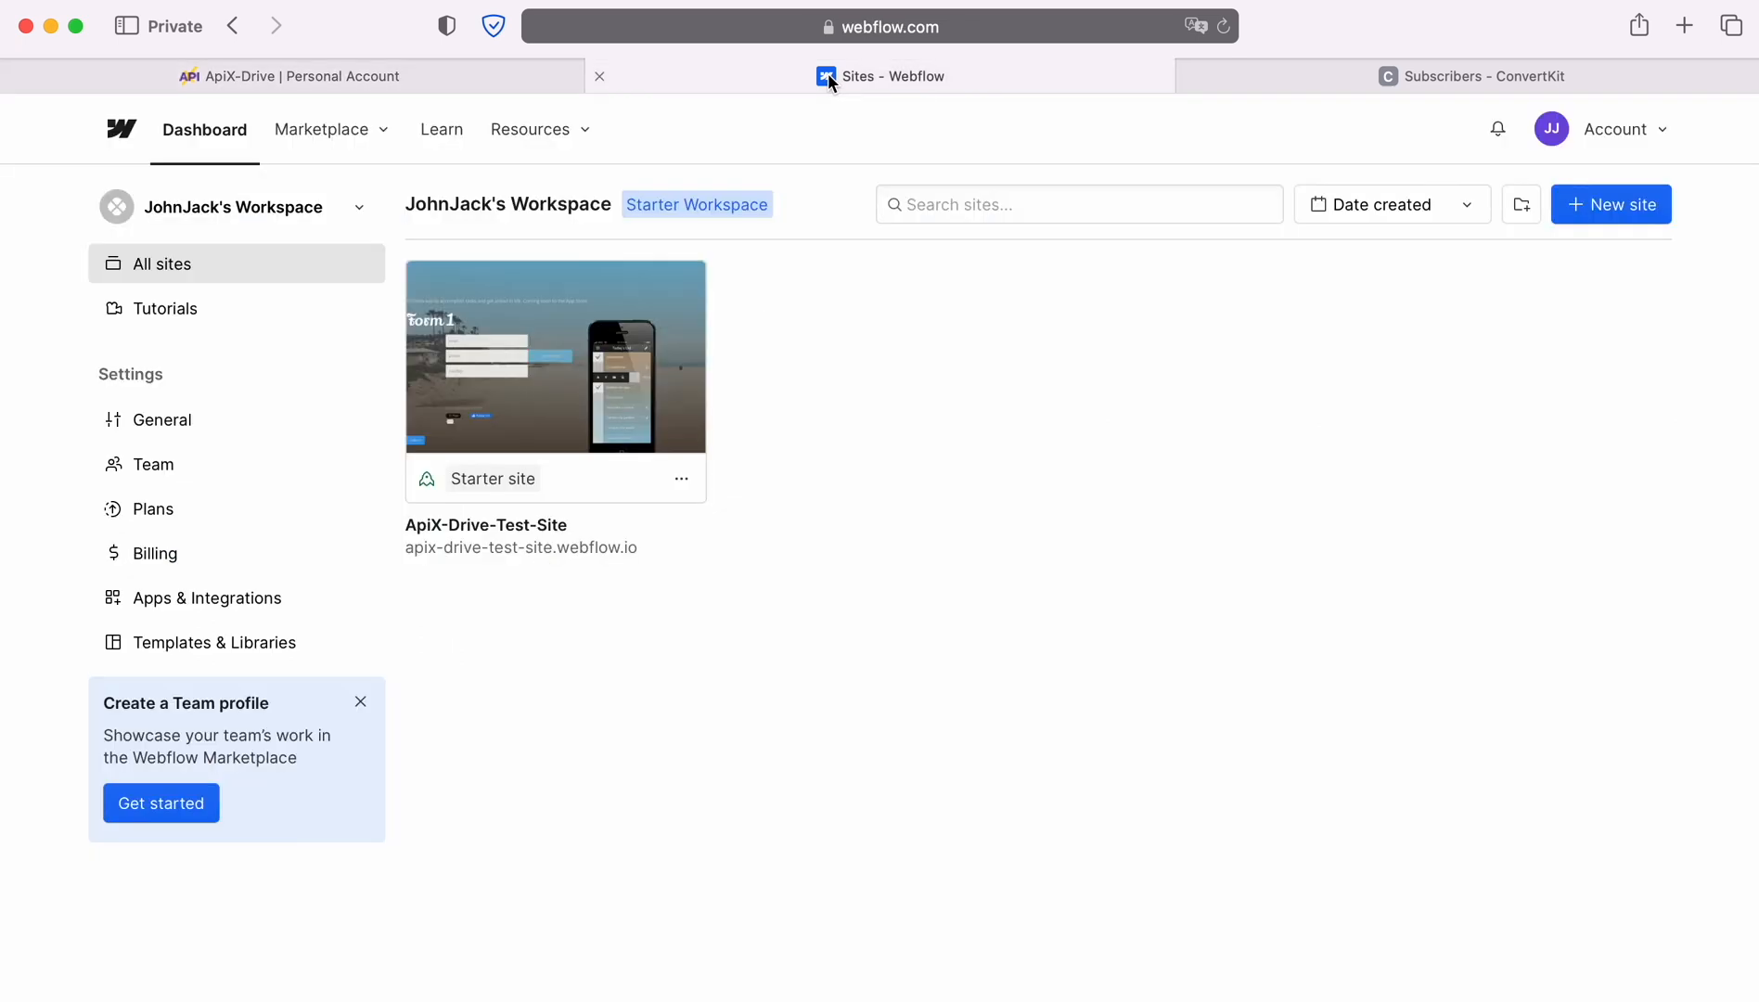
pyautogui.click(593, 547)
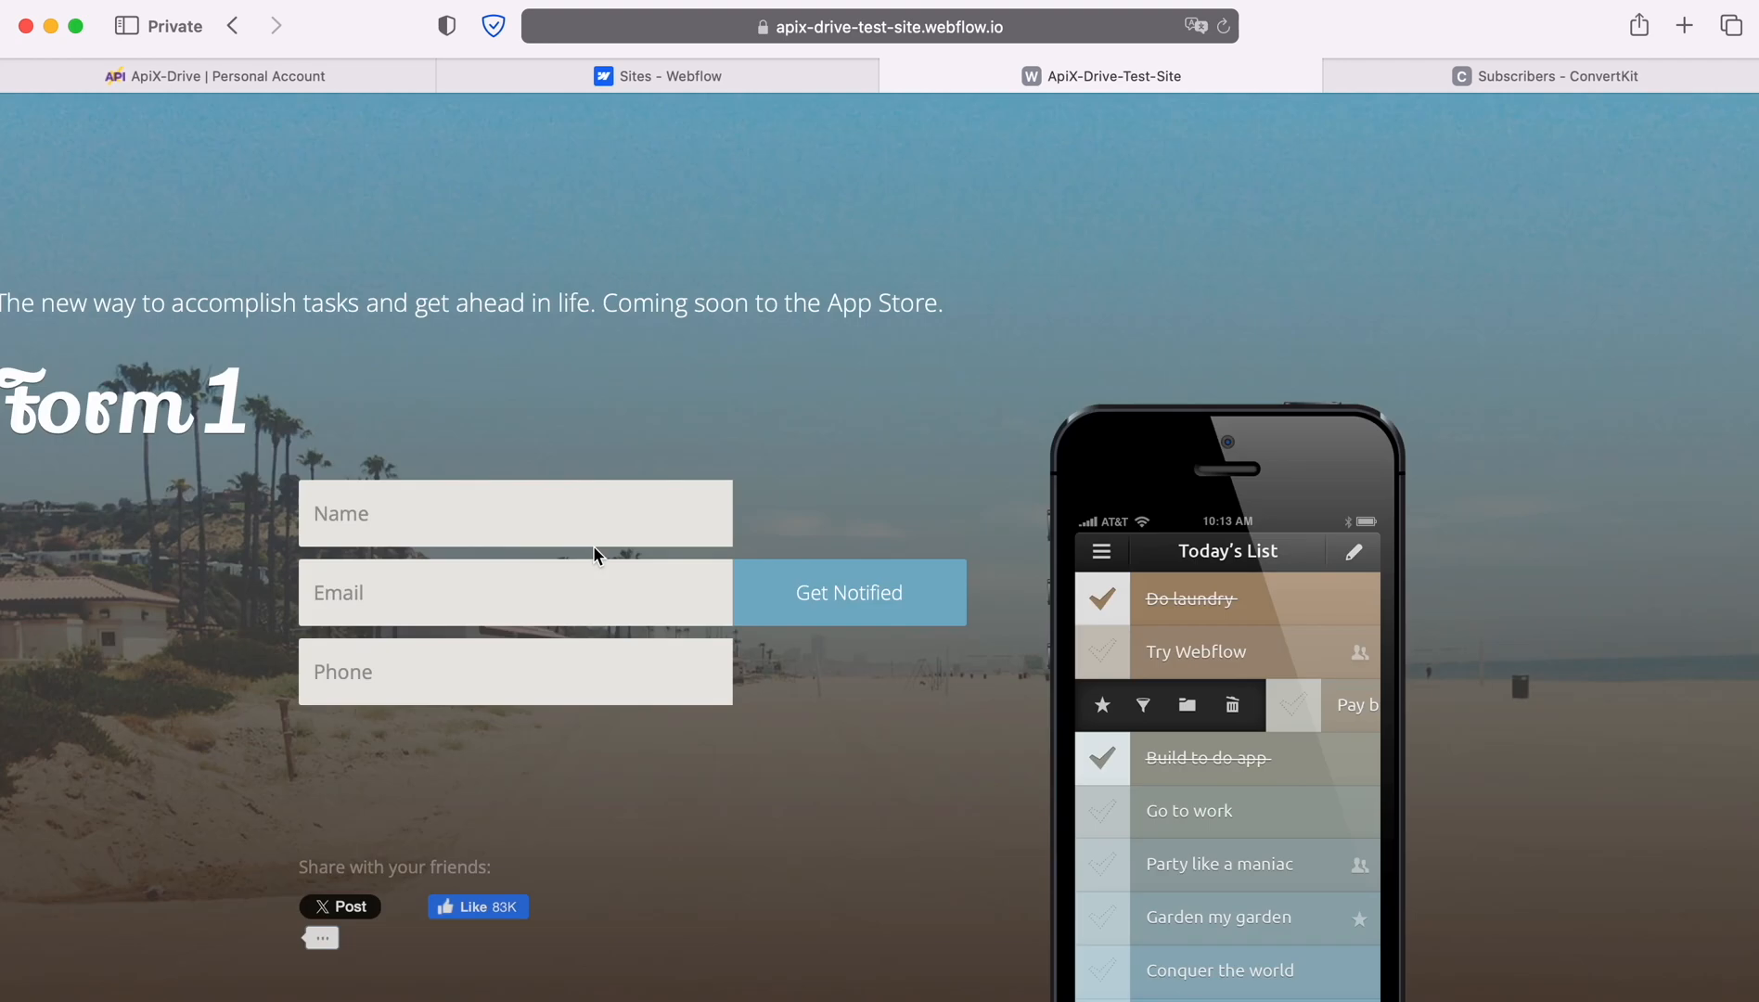
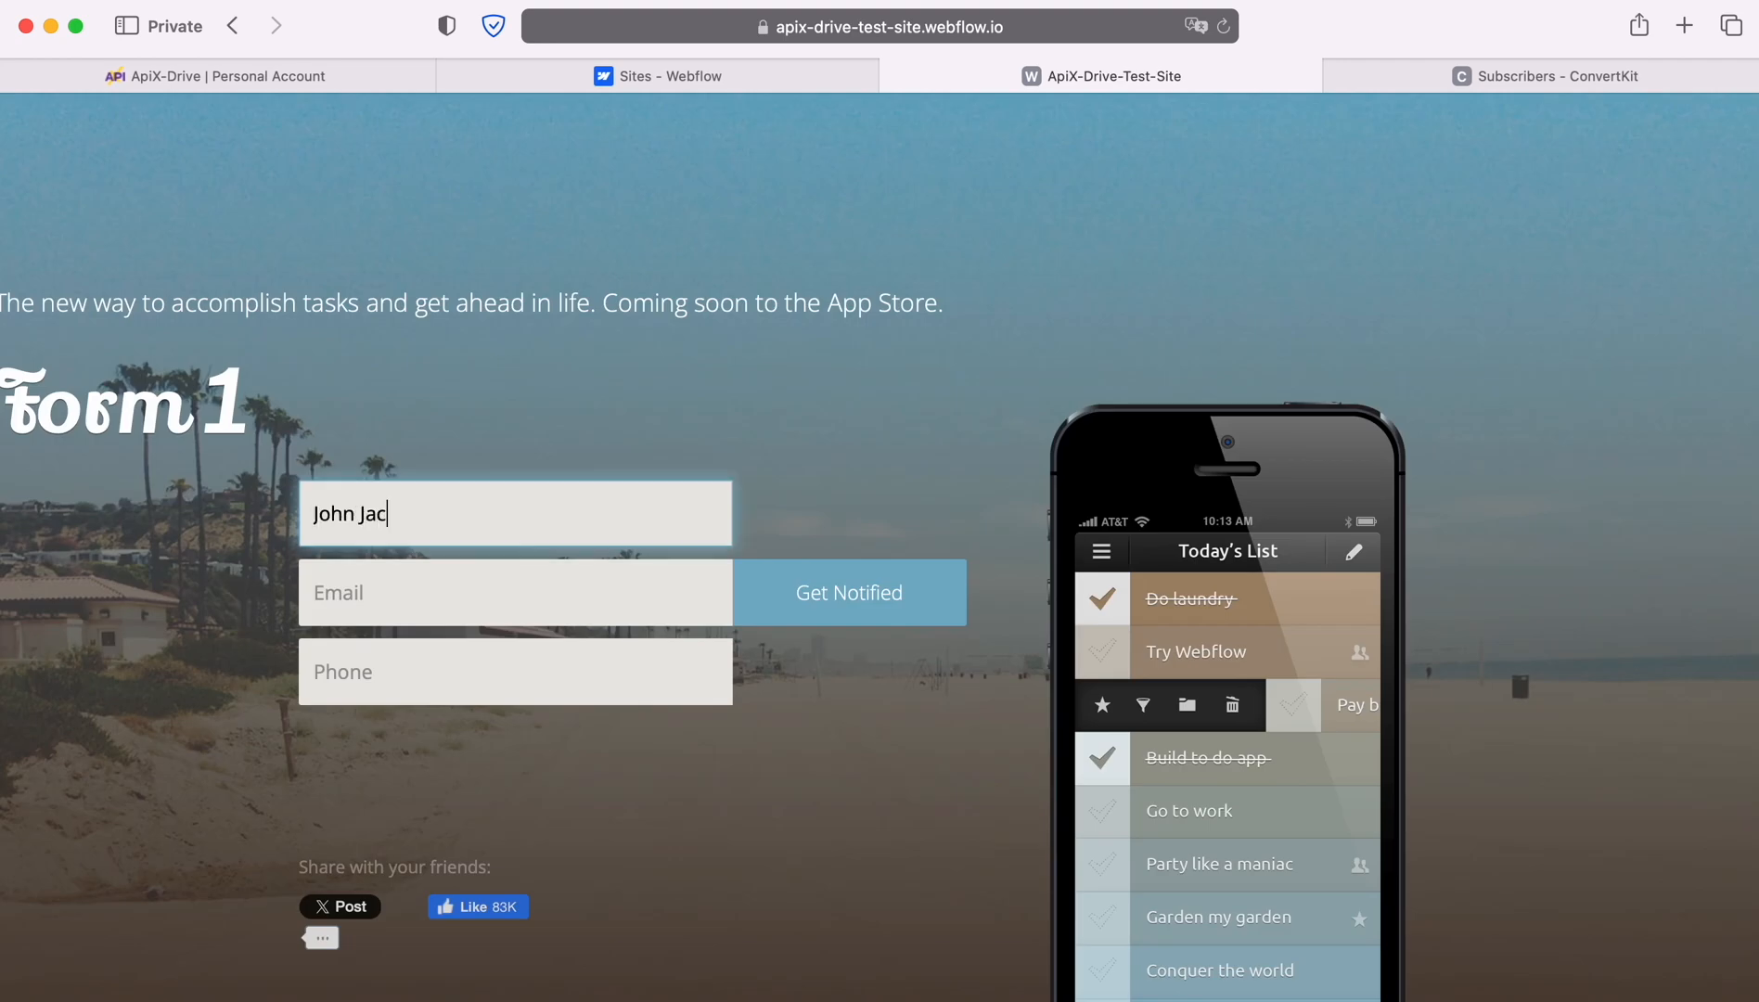
pyautogui.press('Tab')
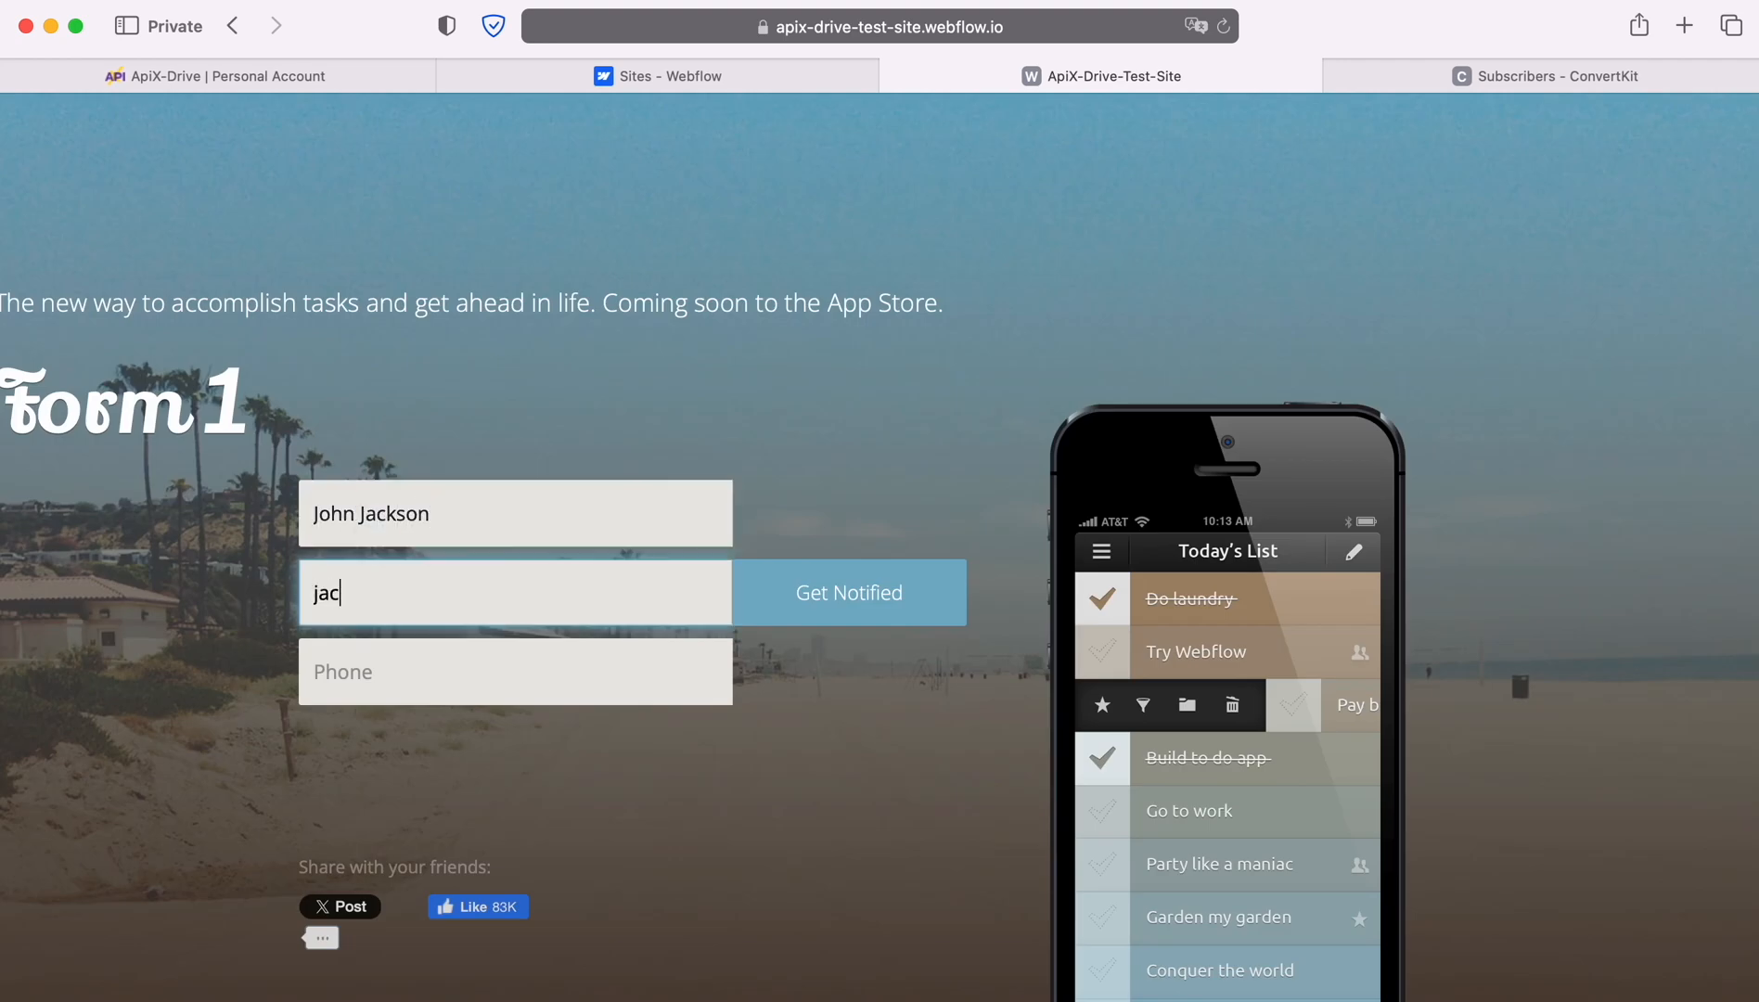
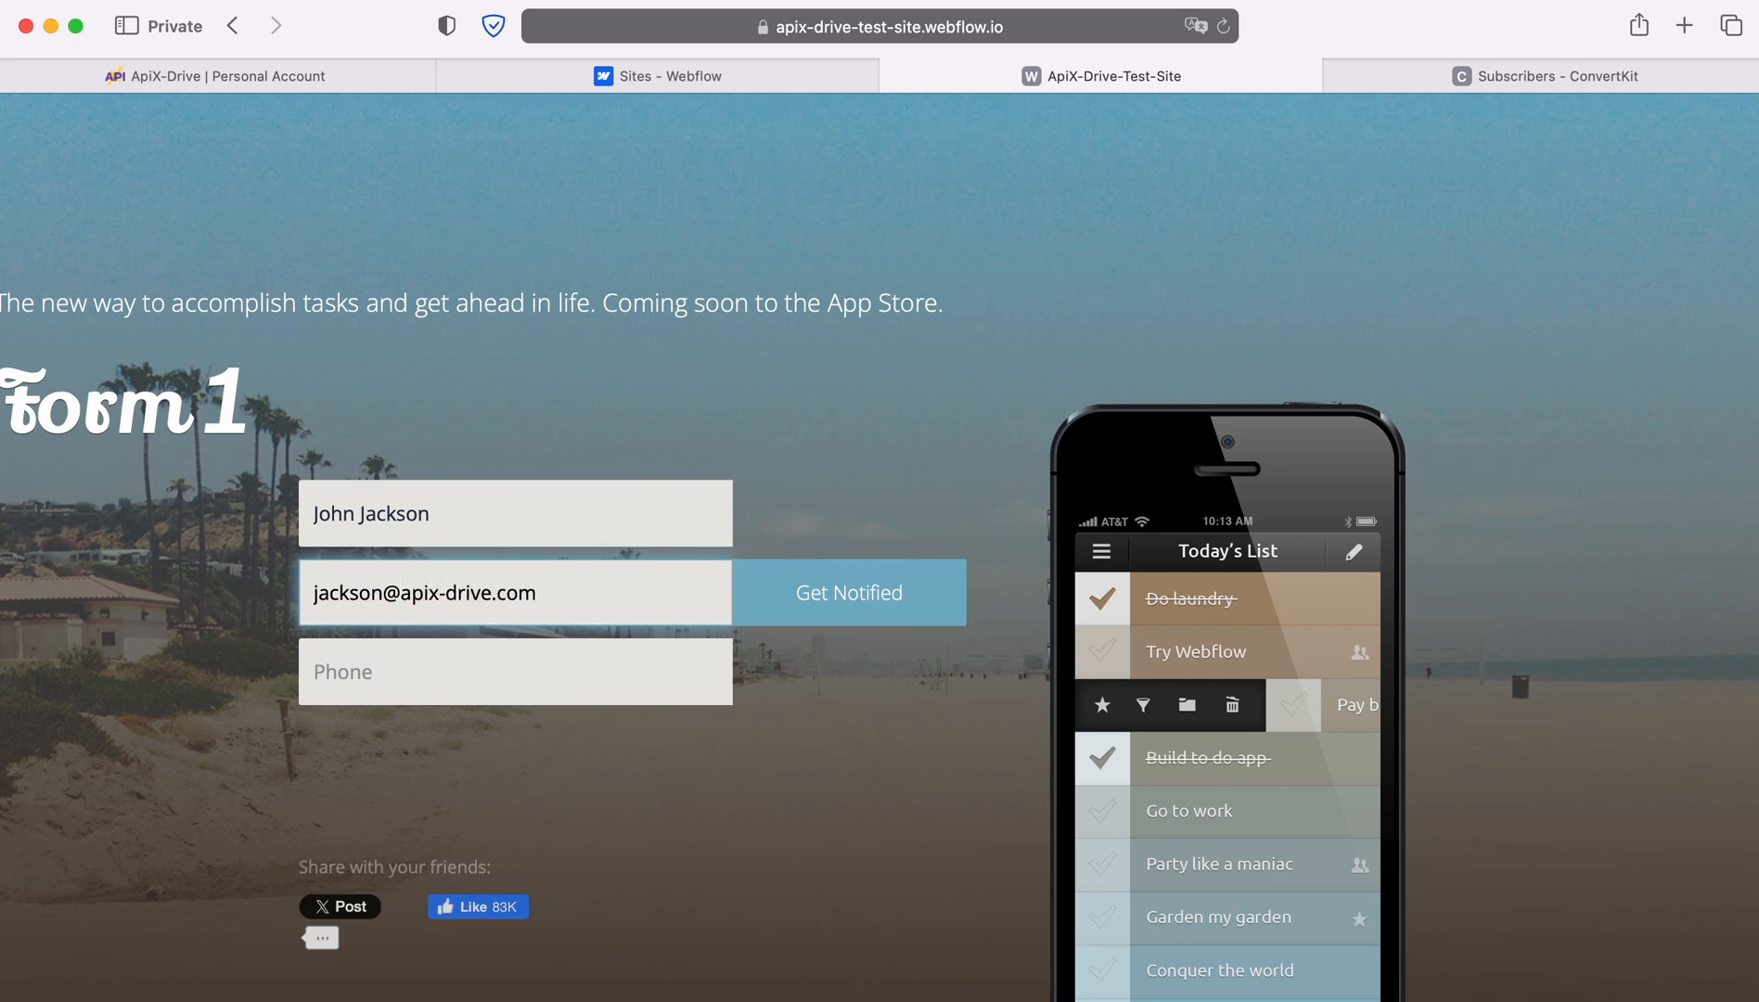
pyautogui.press('Tab')
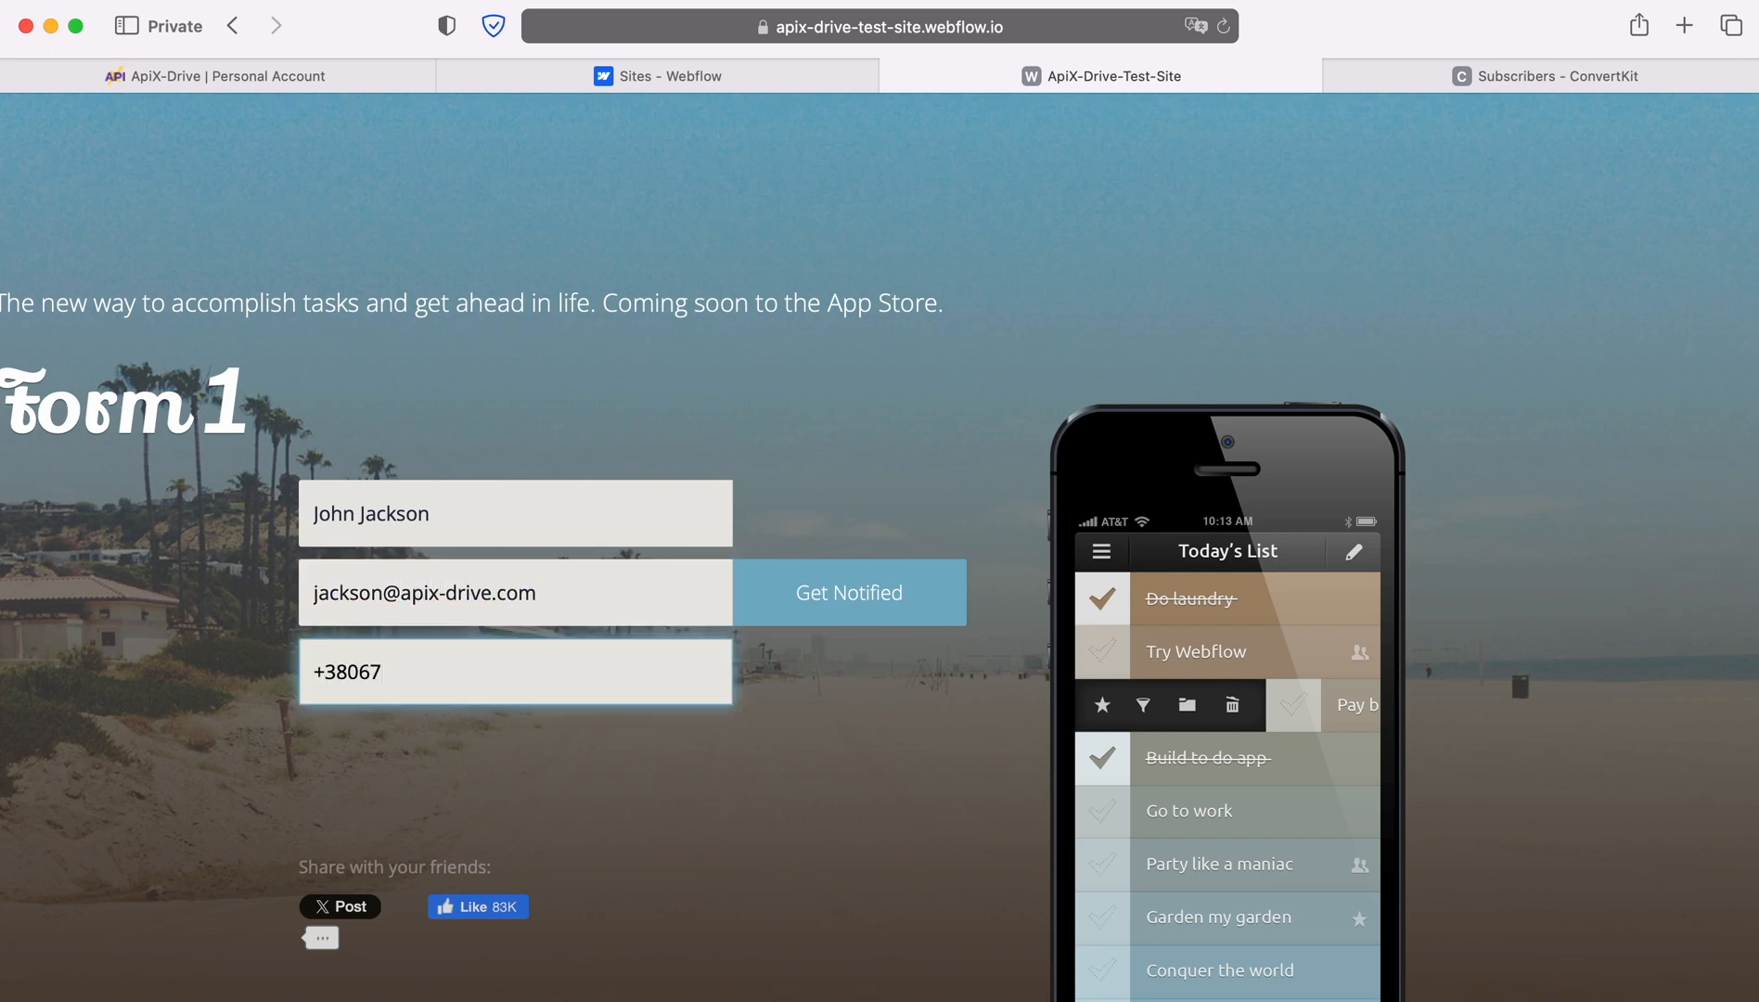
pyautogui.click(814, 592)
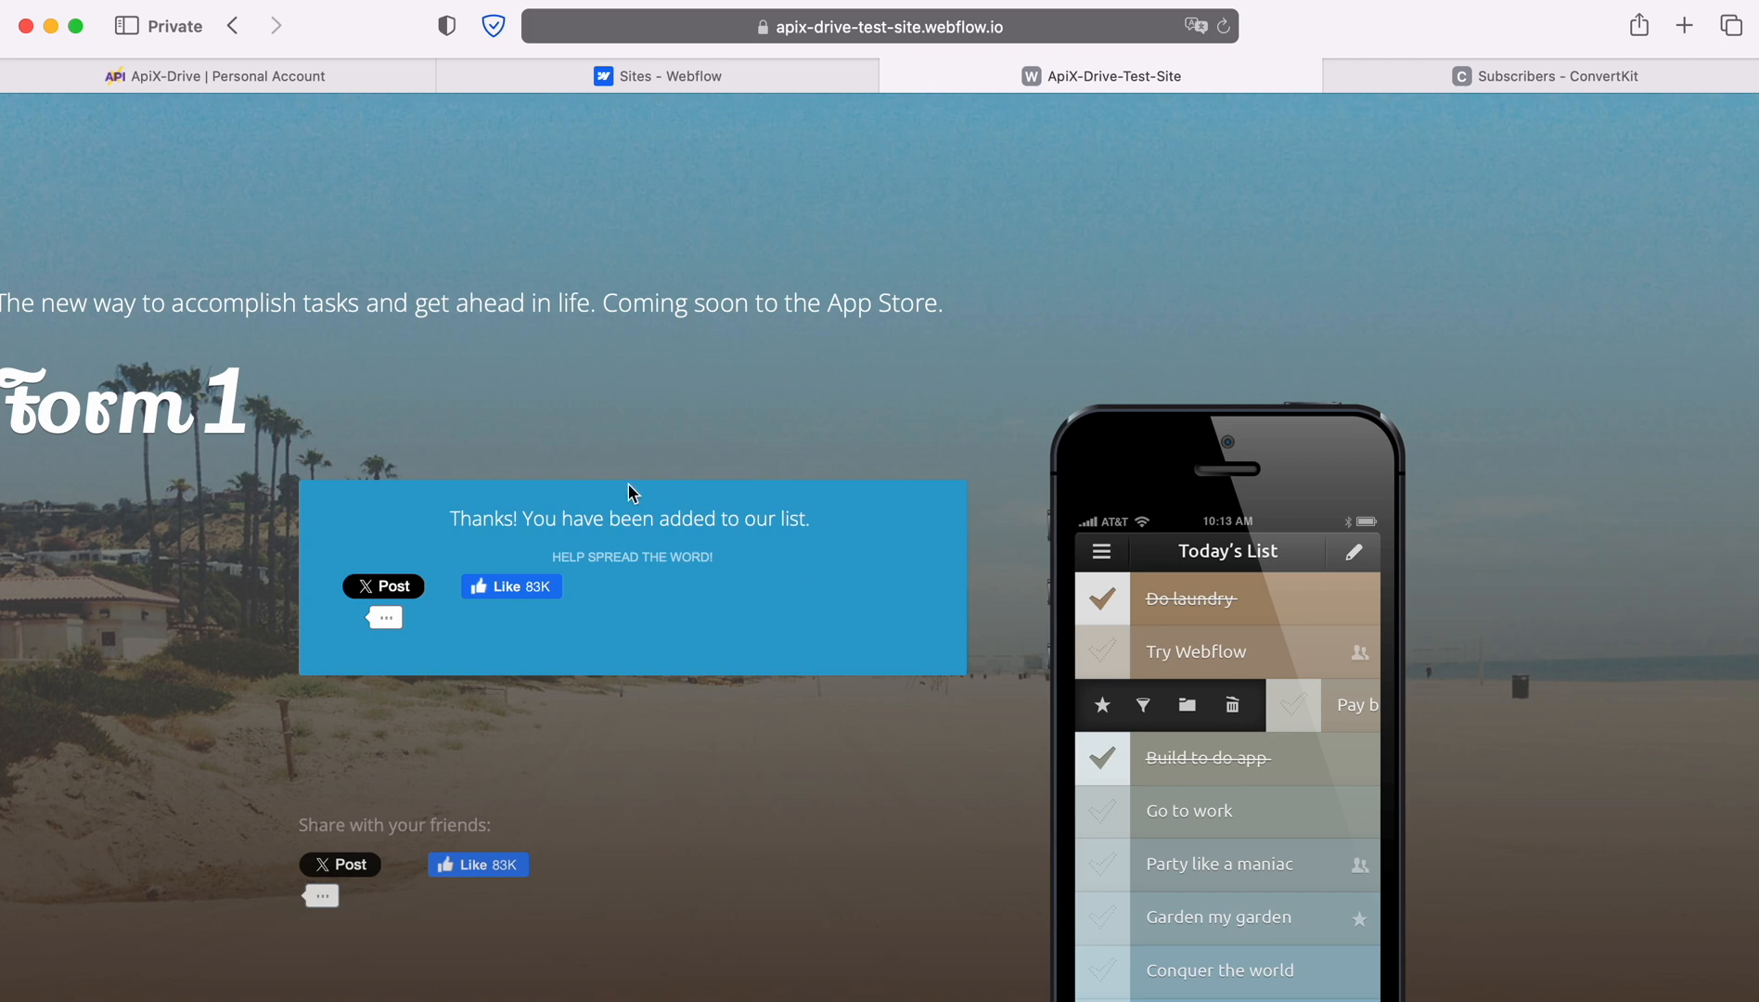
# Load the submitted Webflow form entry as test data and finish the source setup.
pyautogui.click(117, 82)
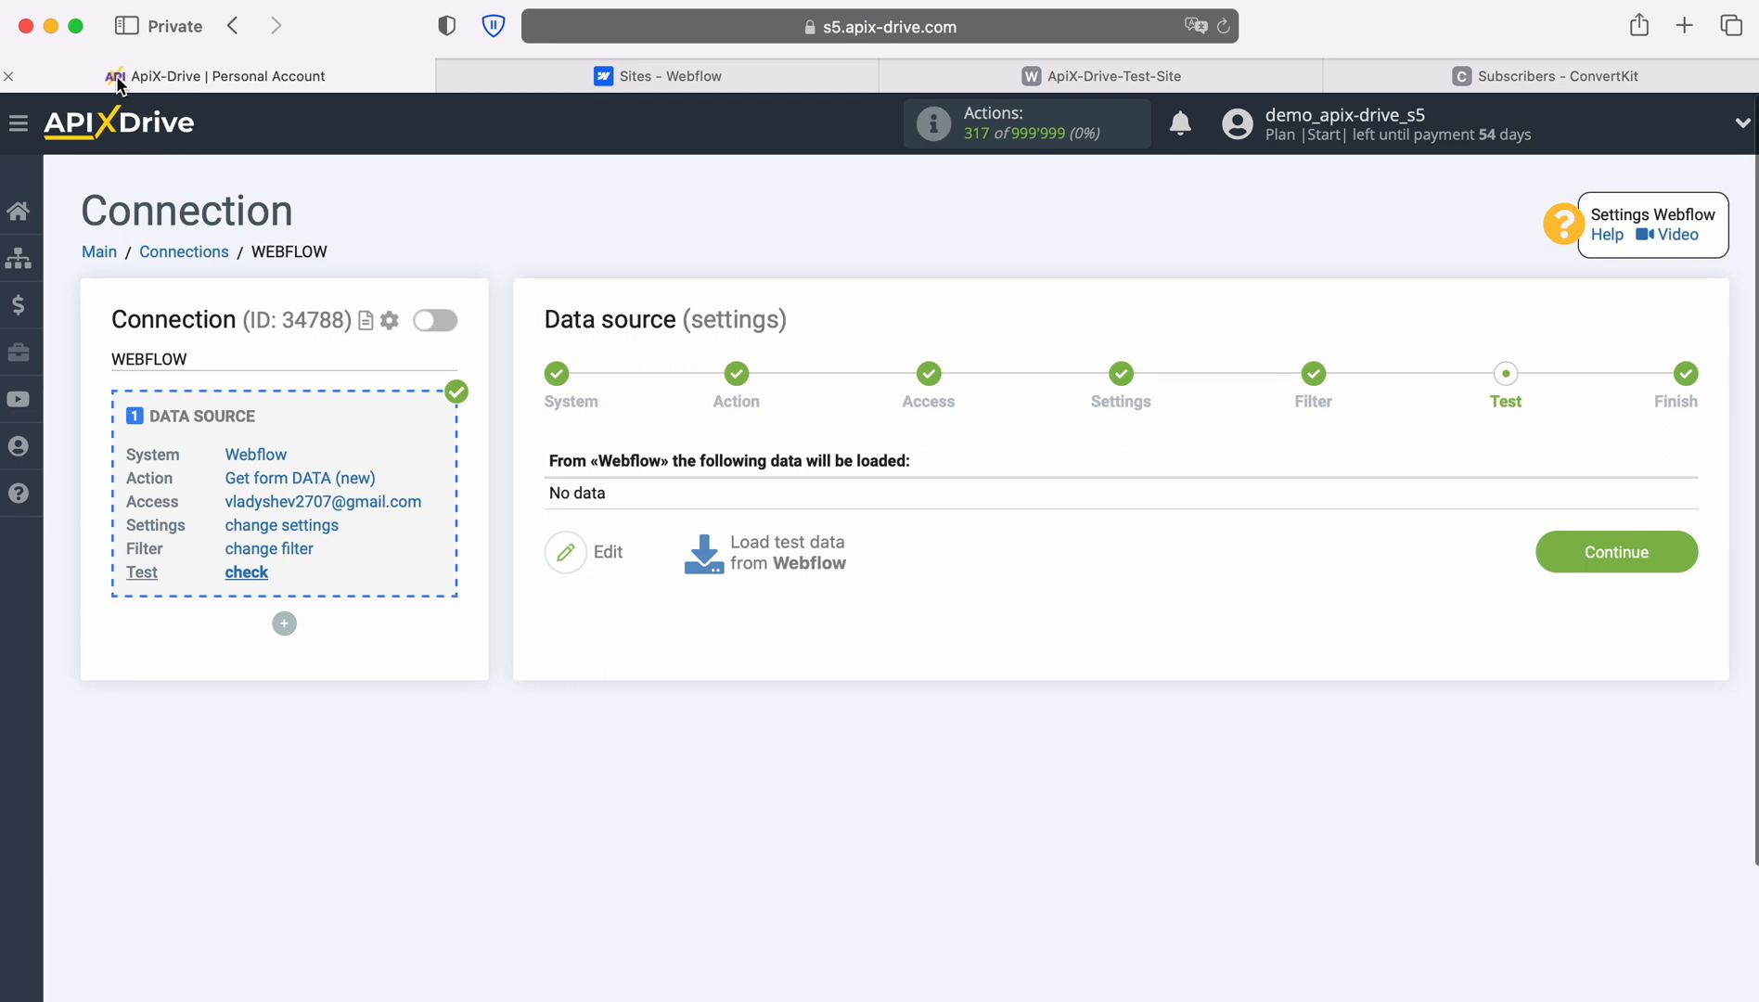
pyautogui.click(786, 550)
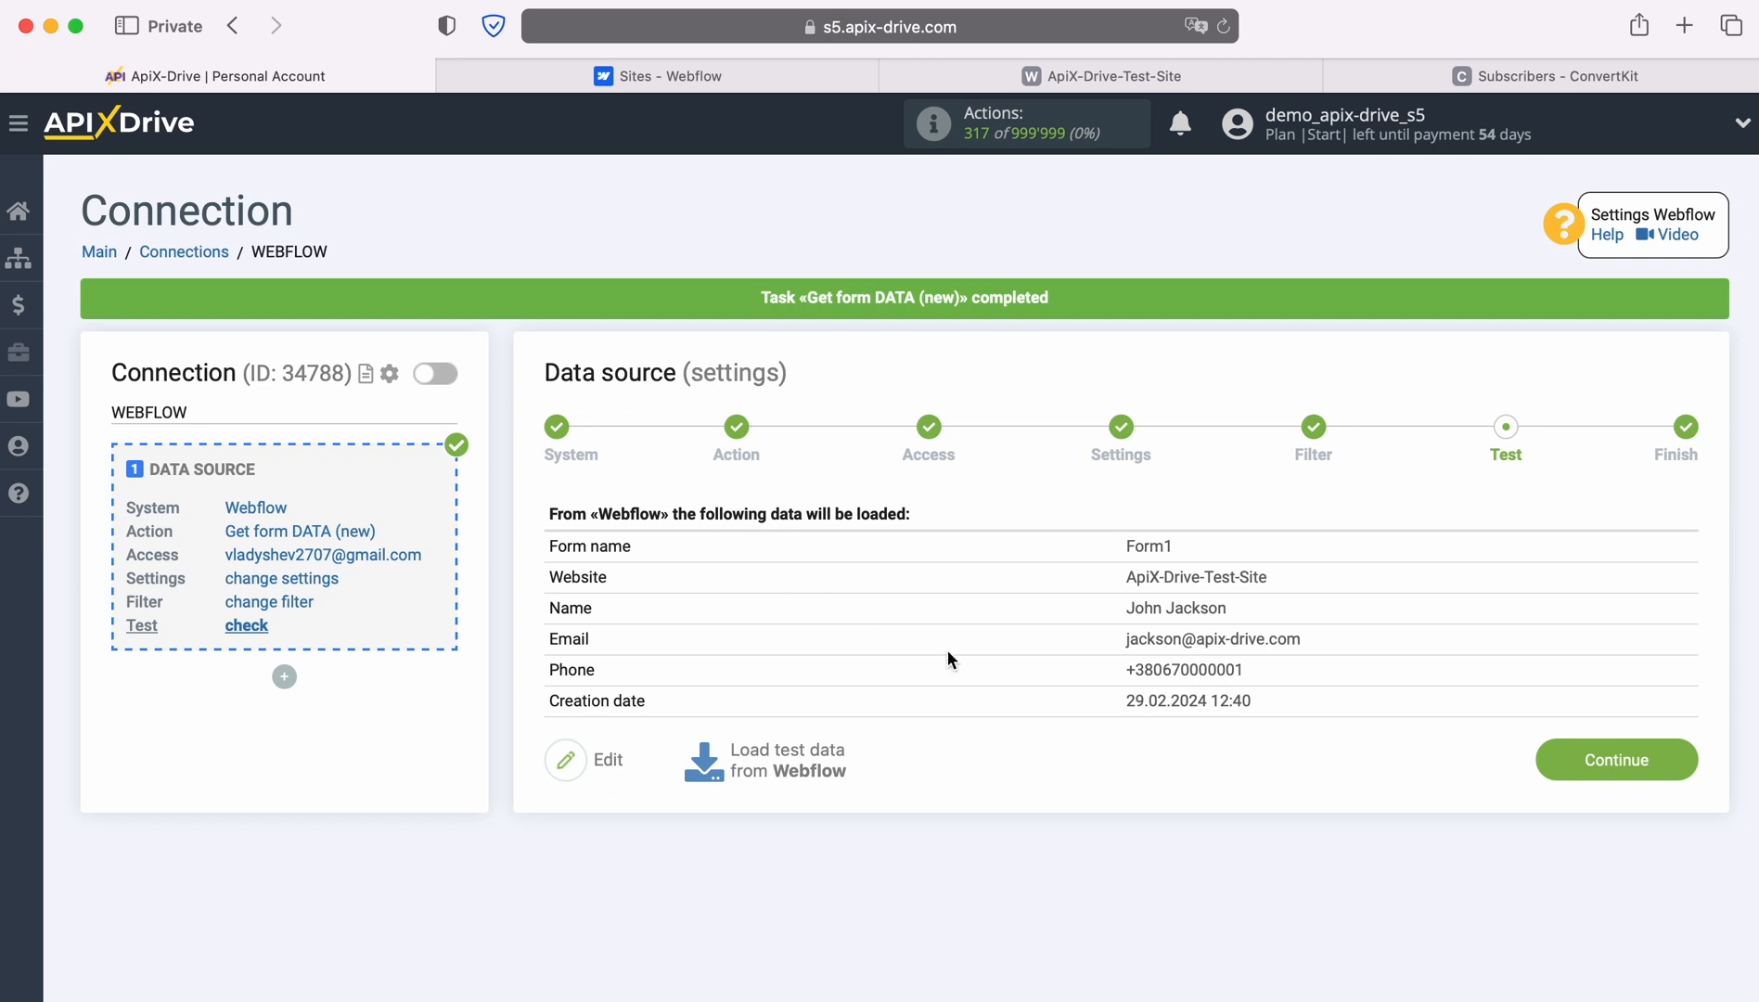
pyautogui.click(1677, 759)
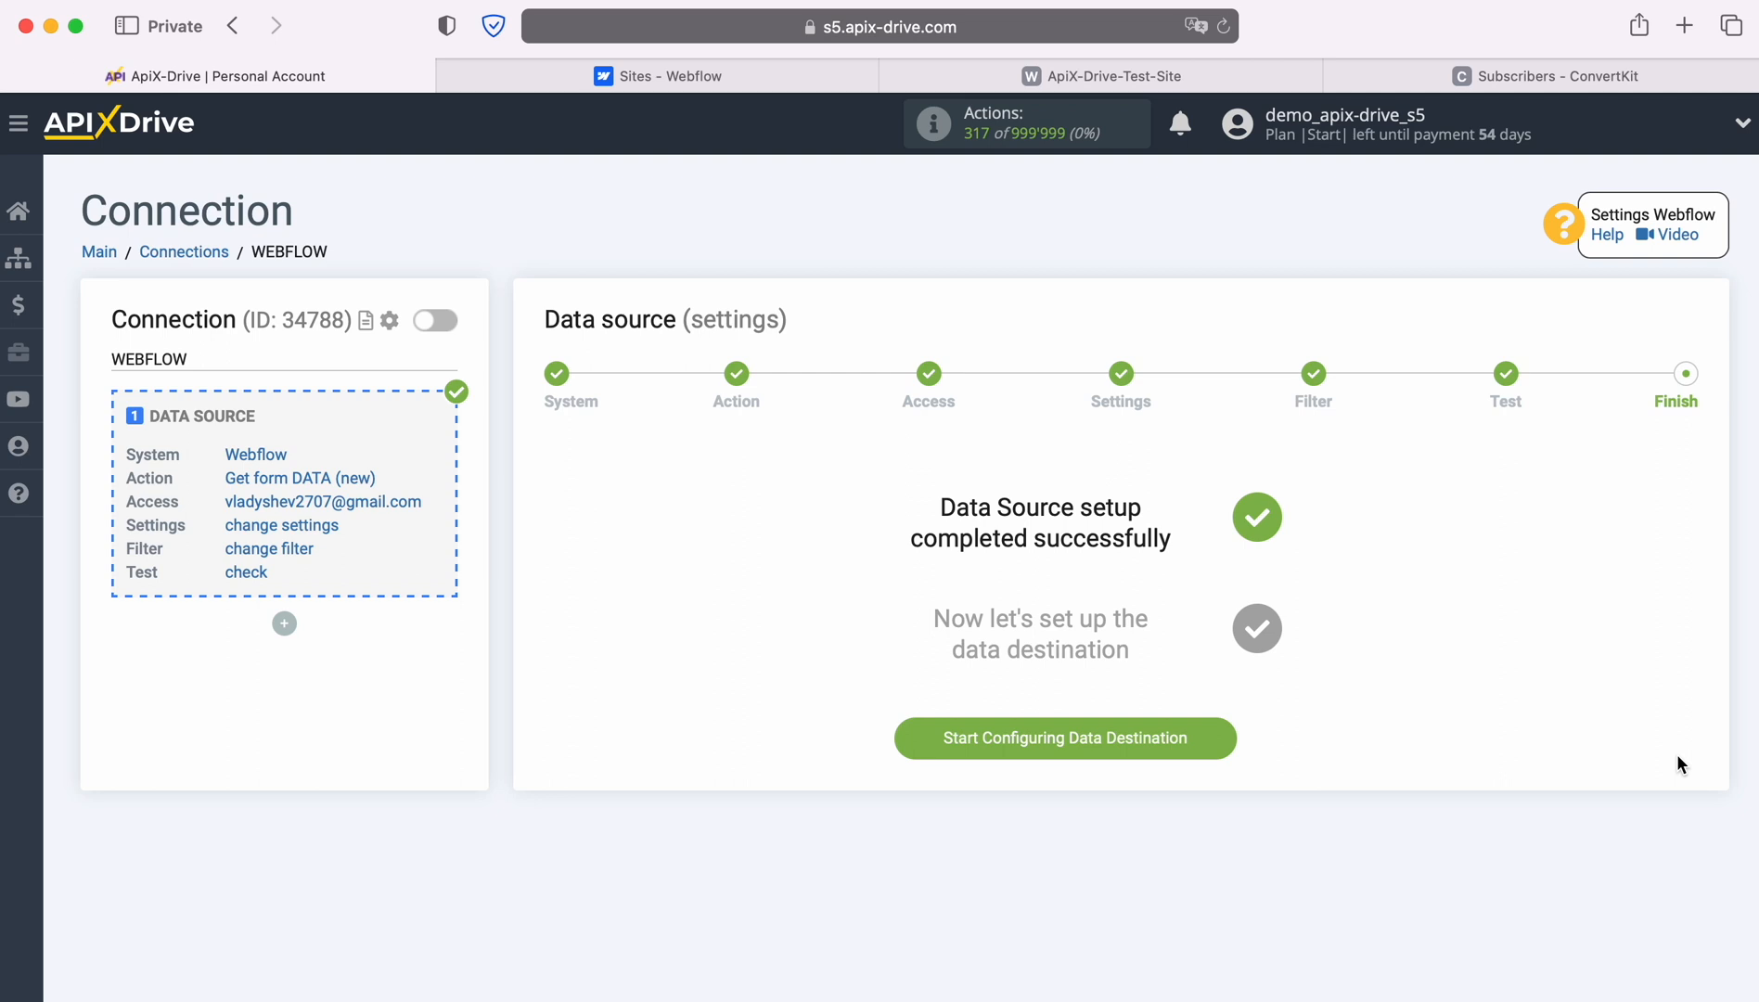
# Choose ConvertKit as the data destination system.
pyautogui.click(1223, 739)
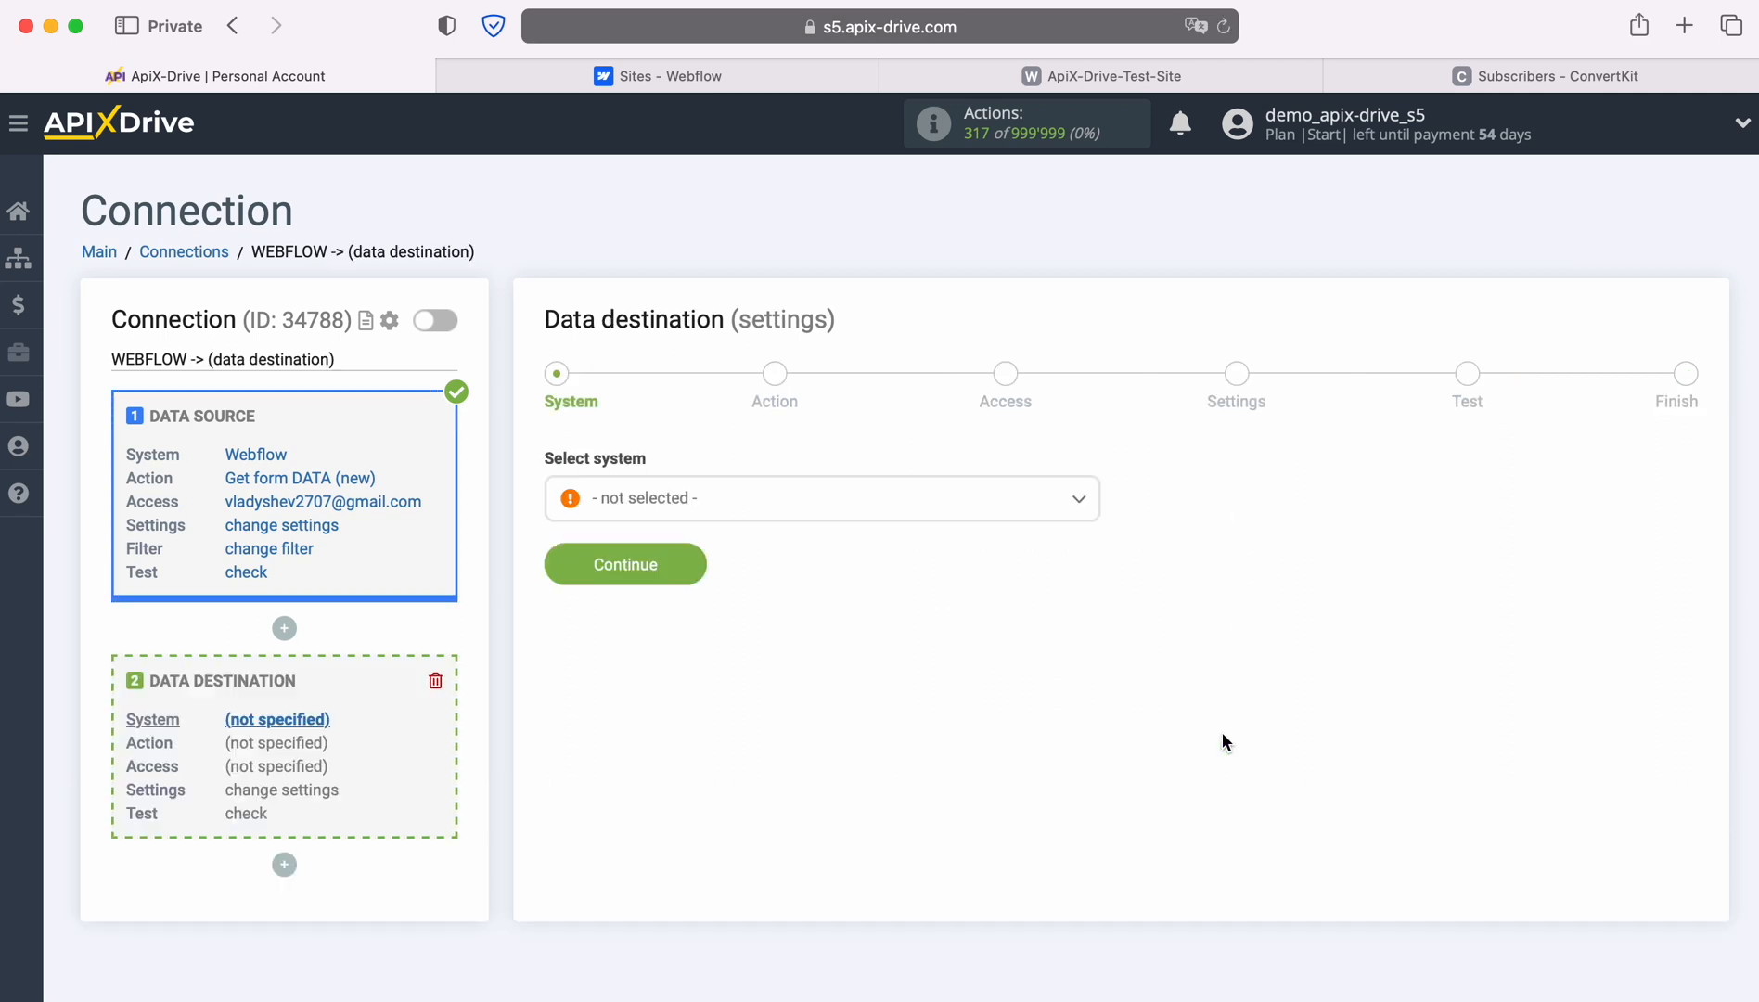
pyautogui.click(1013, 510)
pyautogui.scroll(-3, 962, 722)
pyautogui.scroll(-10, 963, 721)
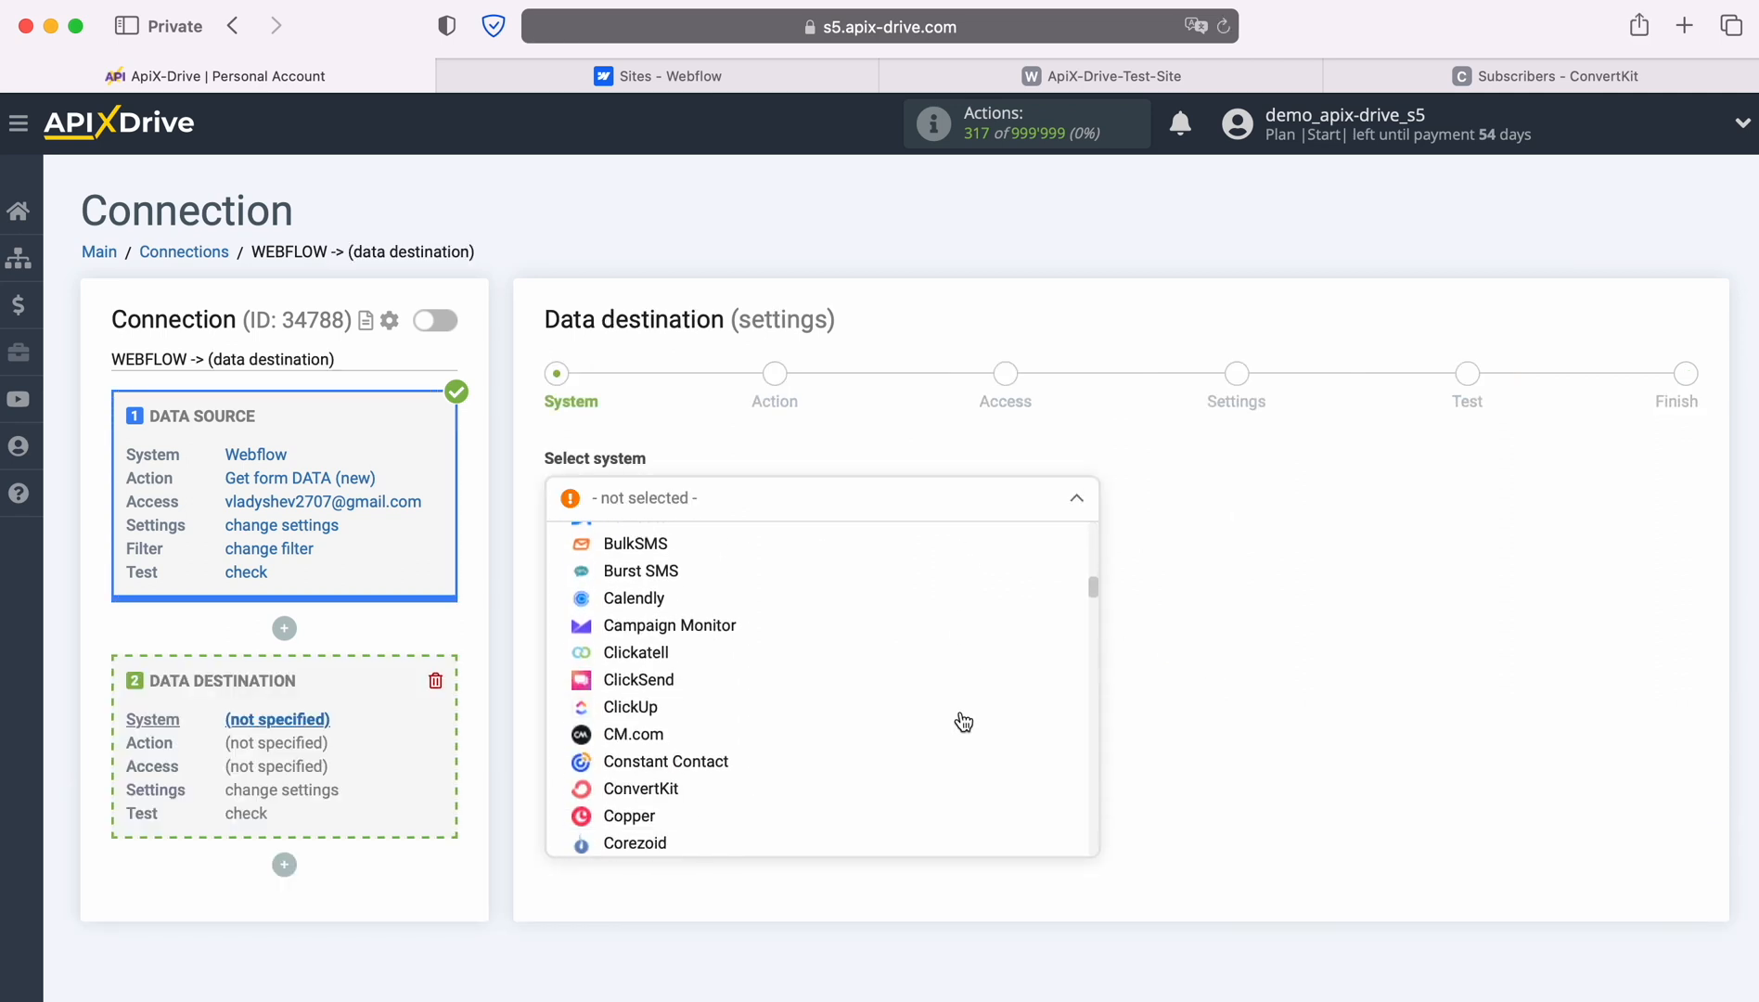
pyautogui.click(962, 738)
pyautogui.click(691, 572)
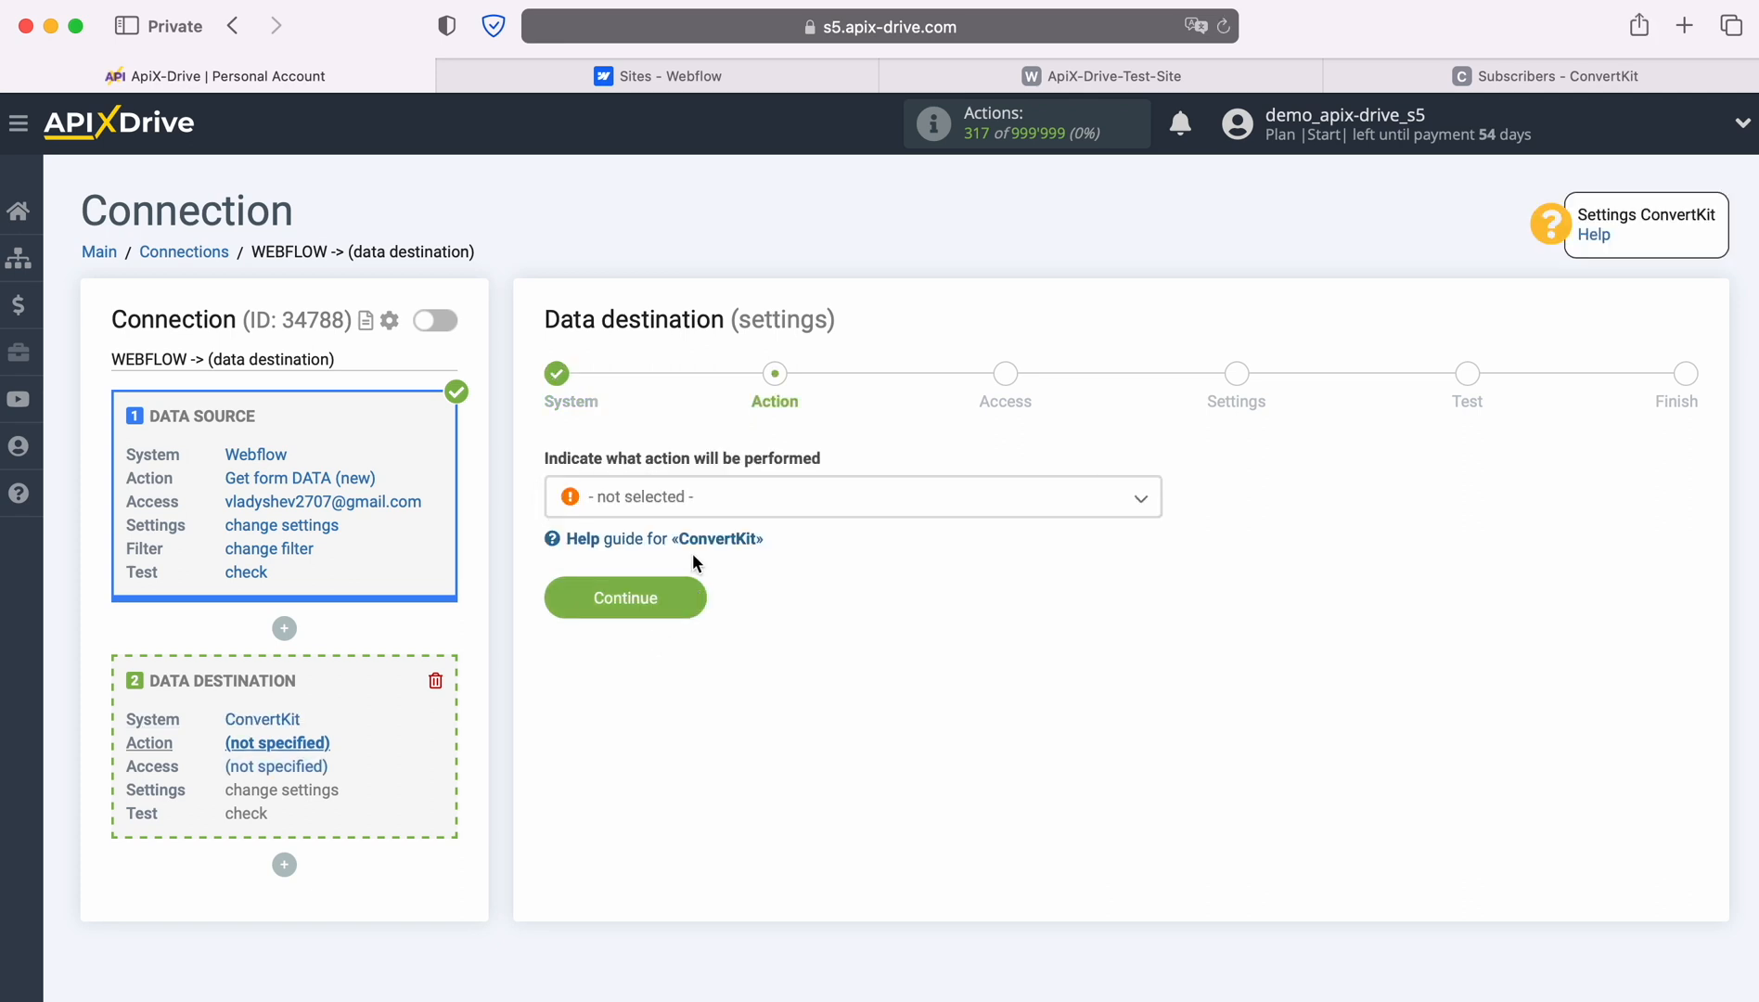
# Set the ConvertKit action to Add SUBSCRIBER and begin connecting a ConvertKit account.
pyautogui.click(778, 501)
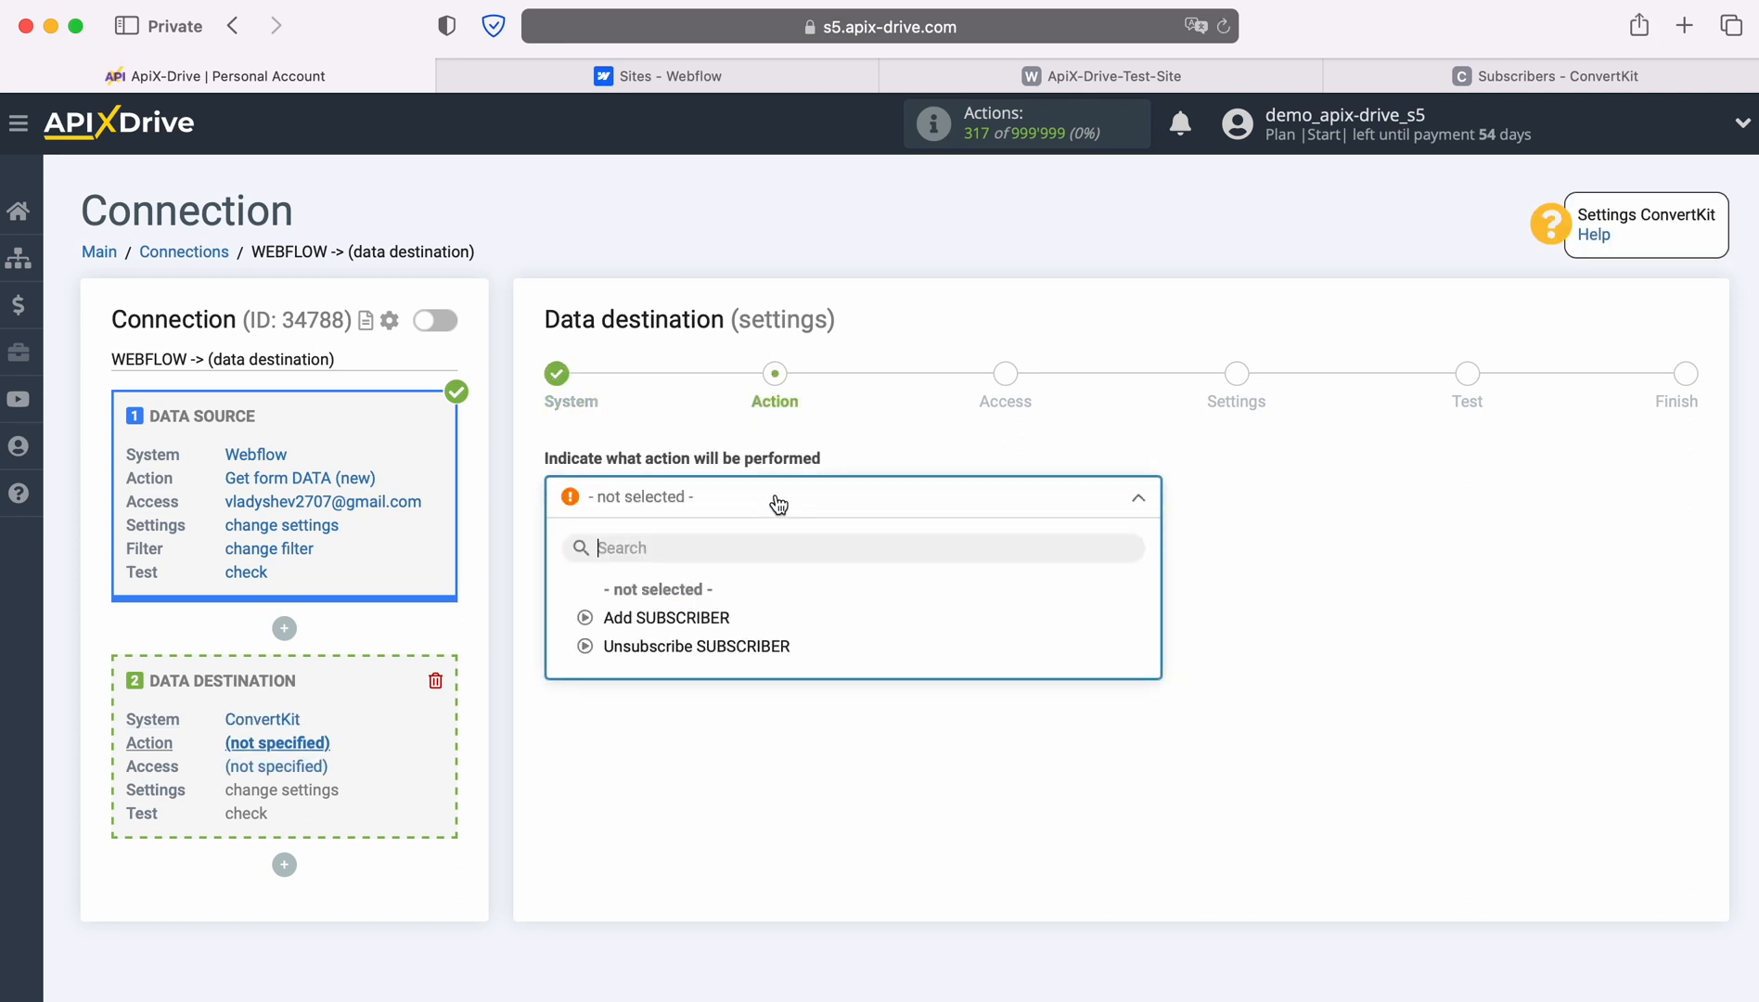
pyautogui.click(718, 616)
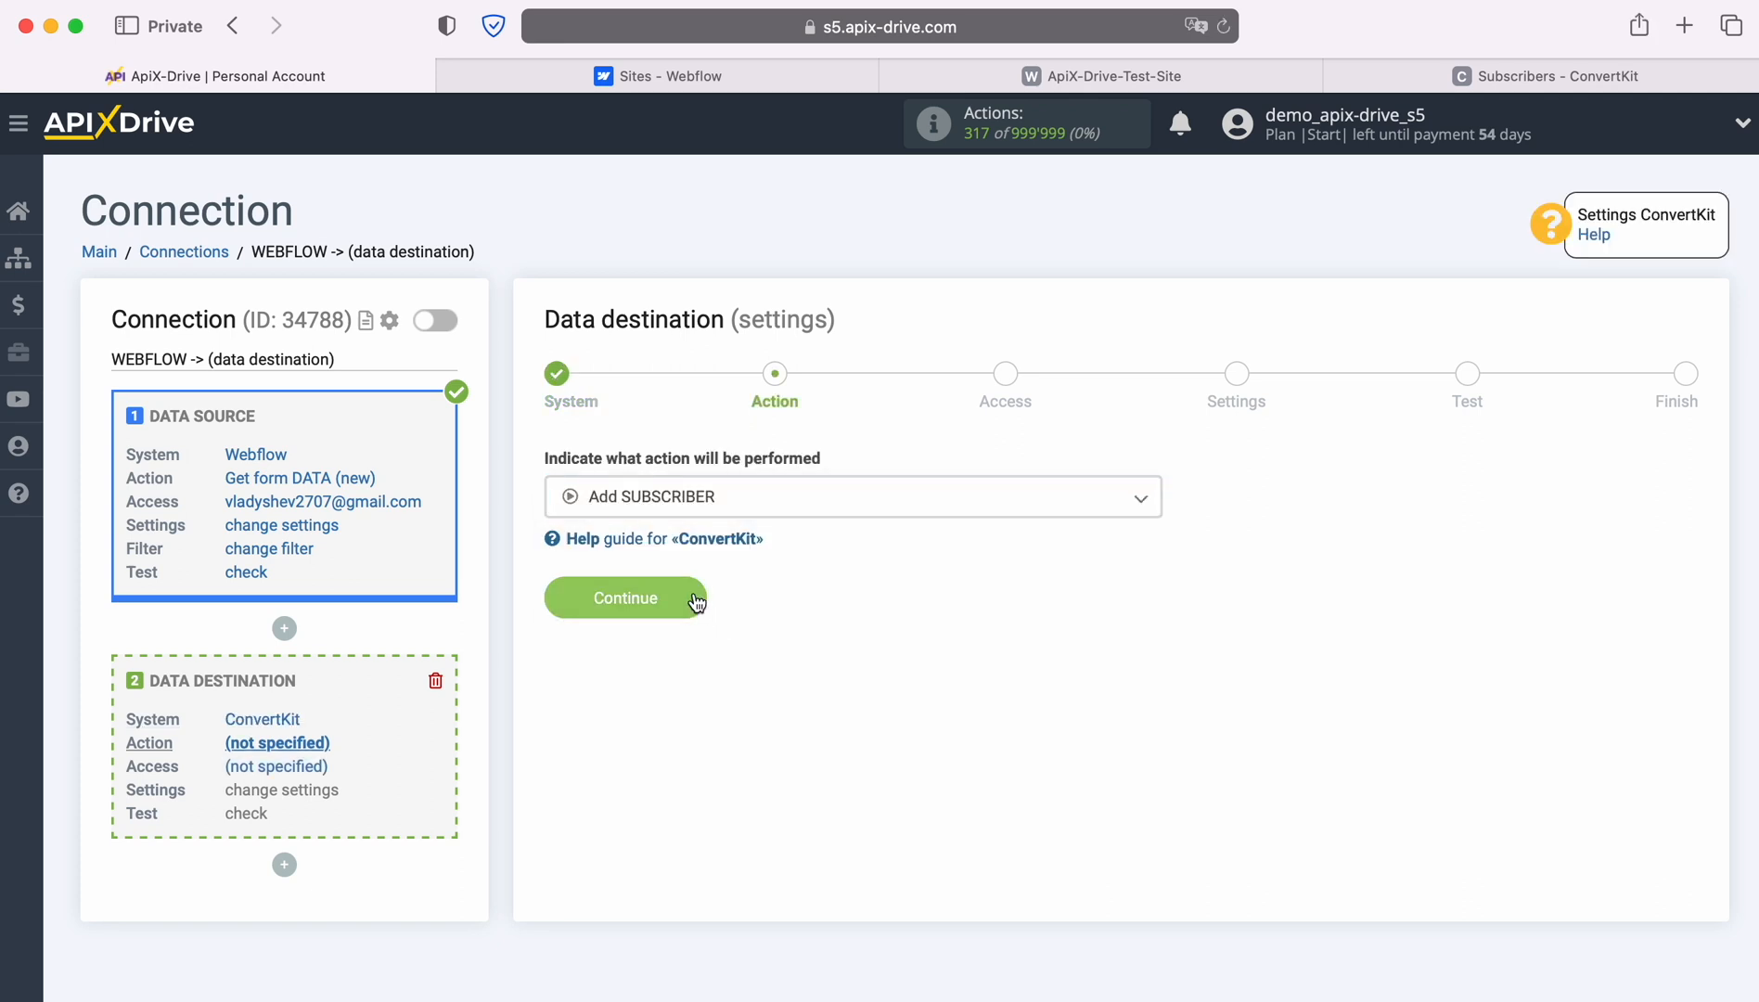
pyautogui.click(694, 597)
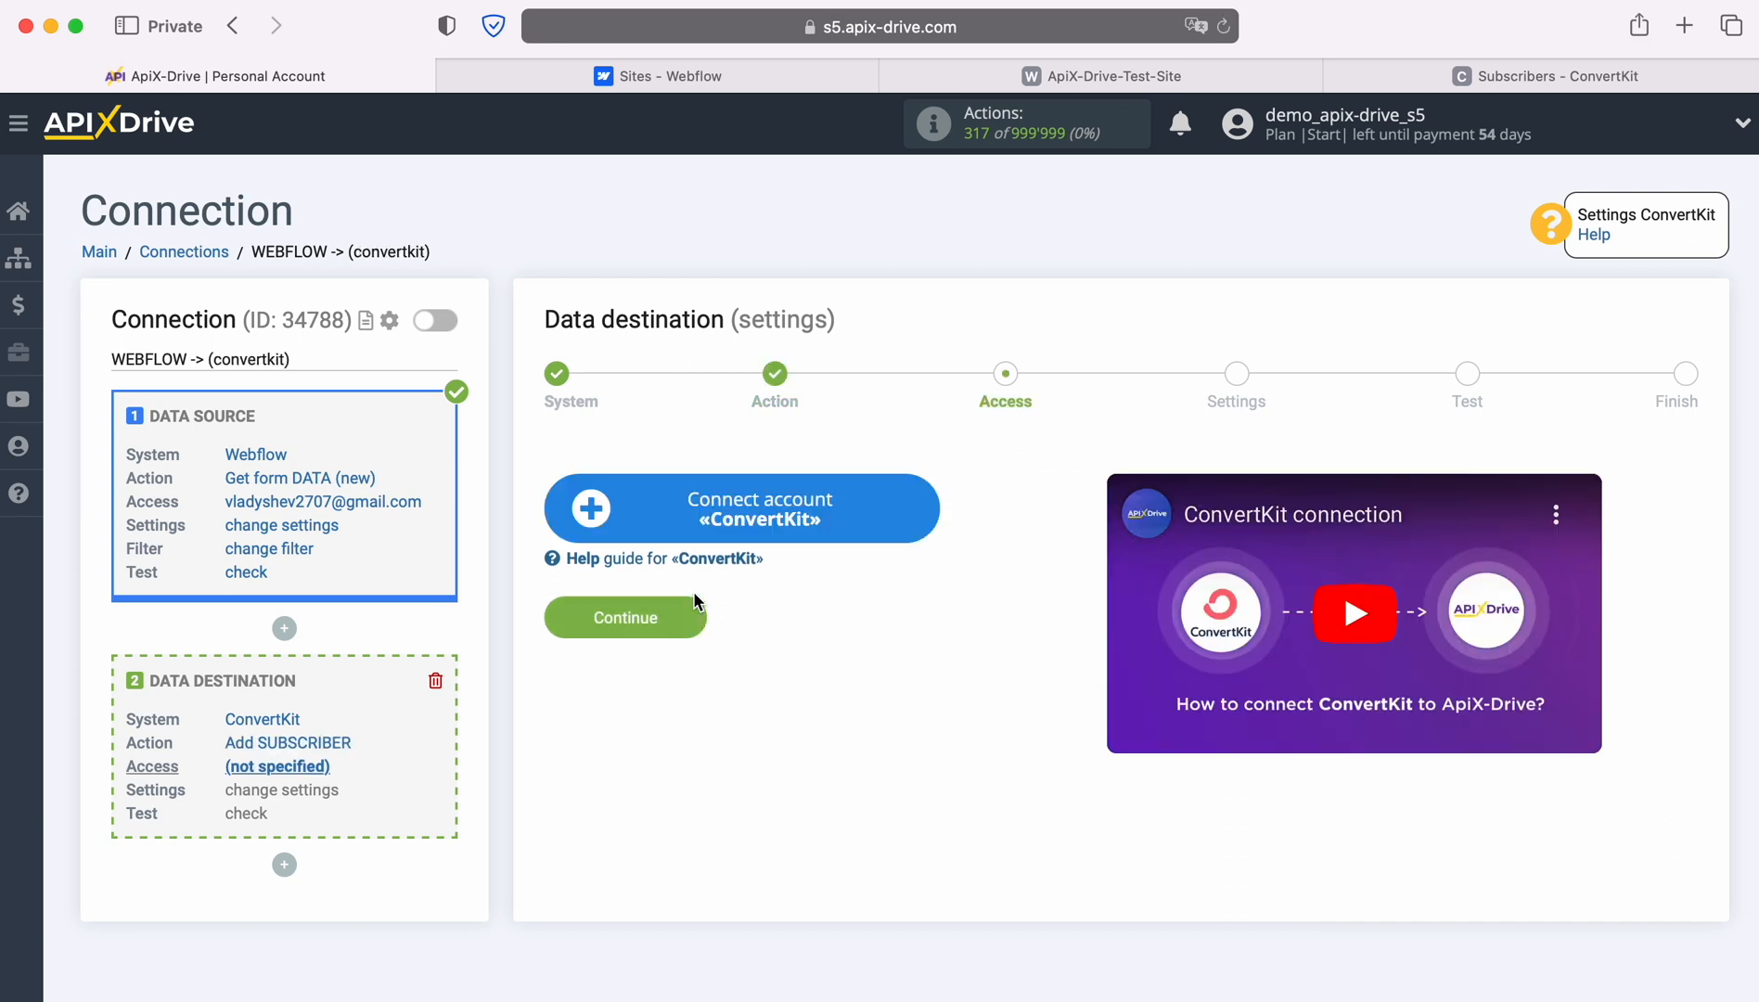
pyautogui.click(921, 506)
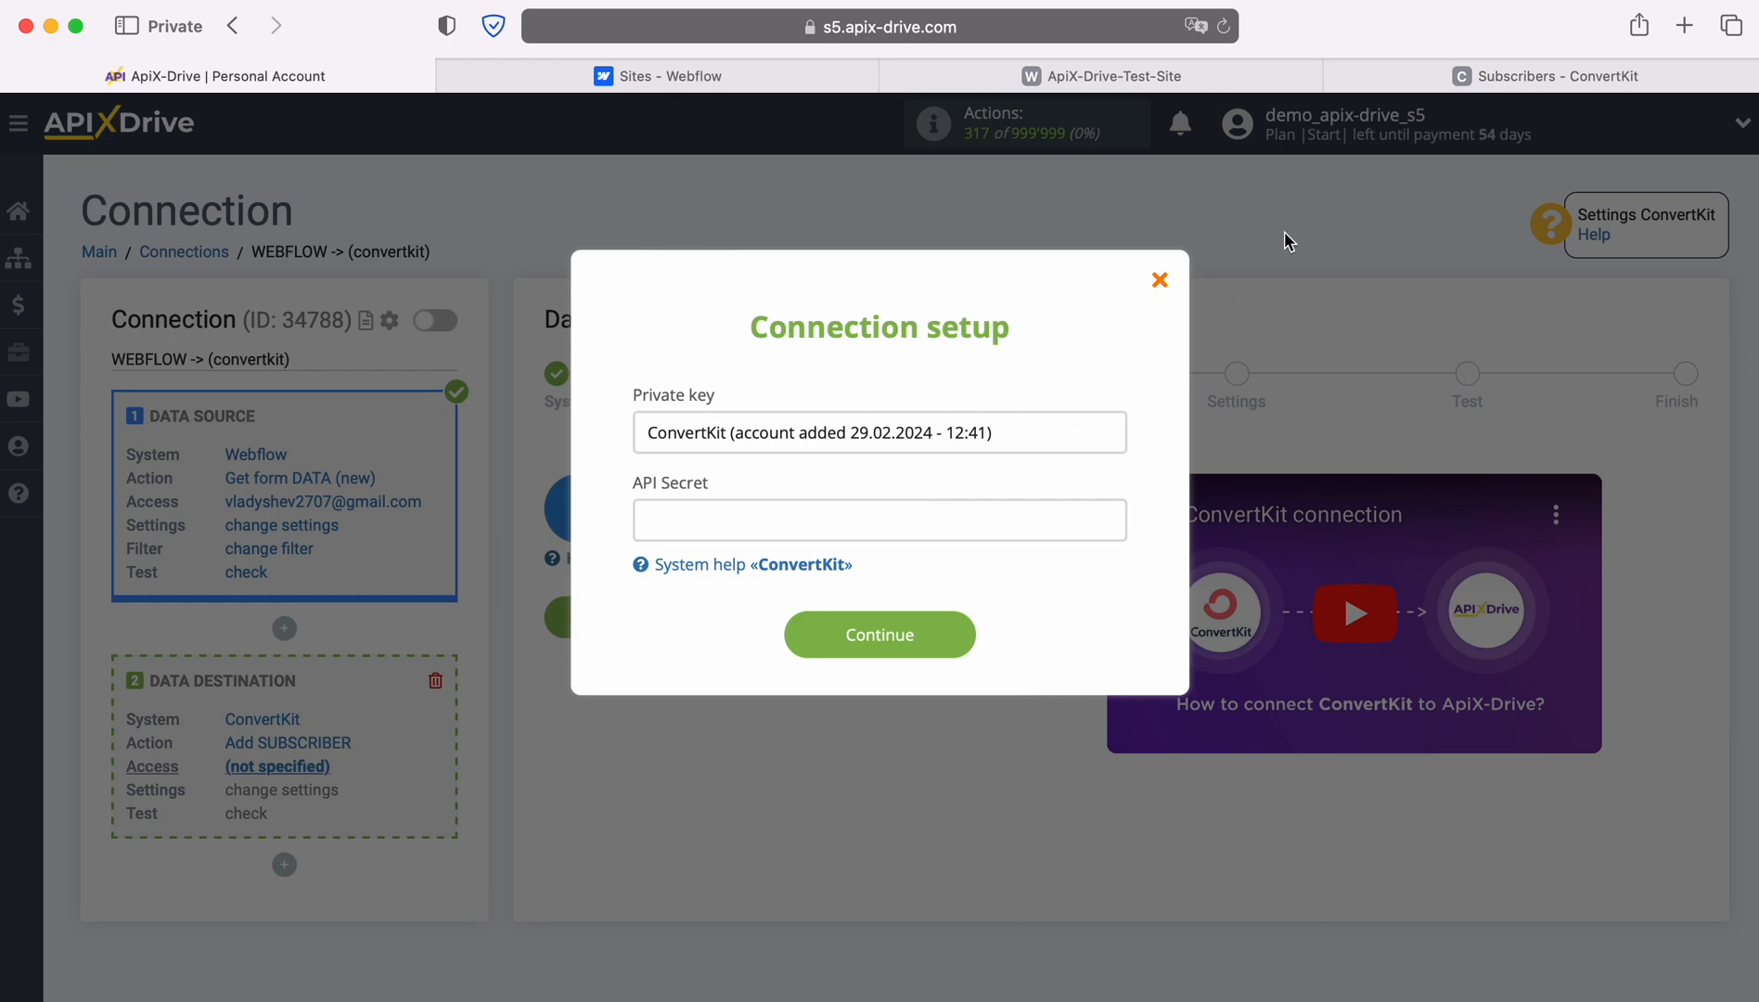
pyautogui.click(1457, 81)
# In ConvertKit's account Settings > Advanced, show the API Secret and copy it.
pyautogui.click(1710, 128)
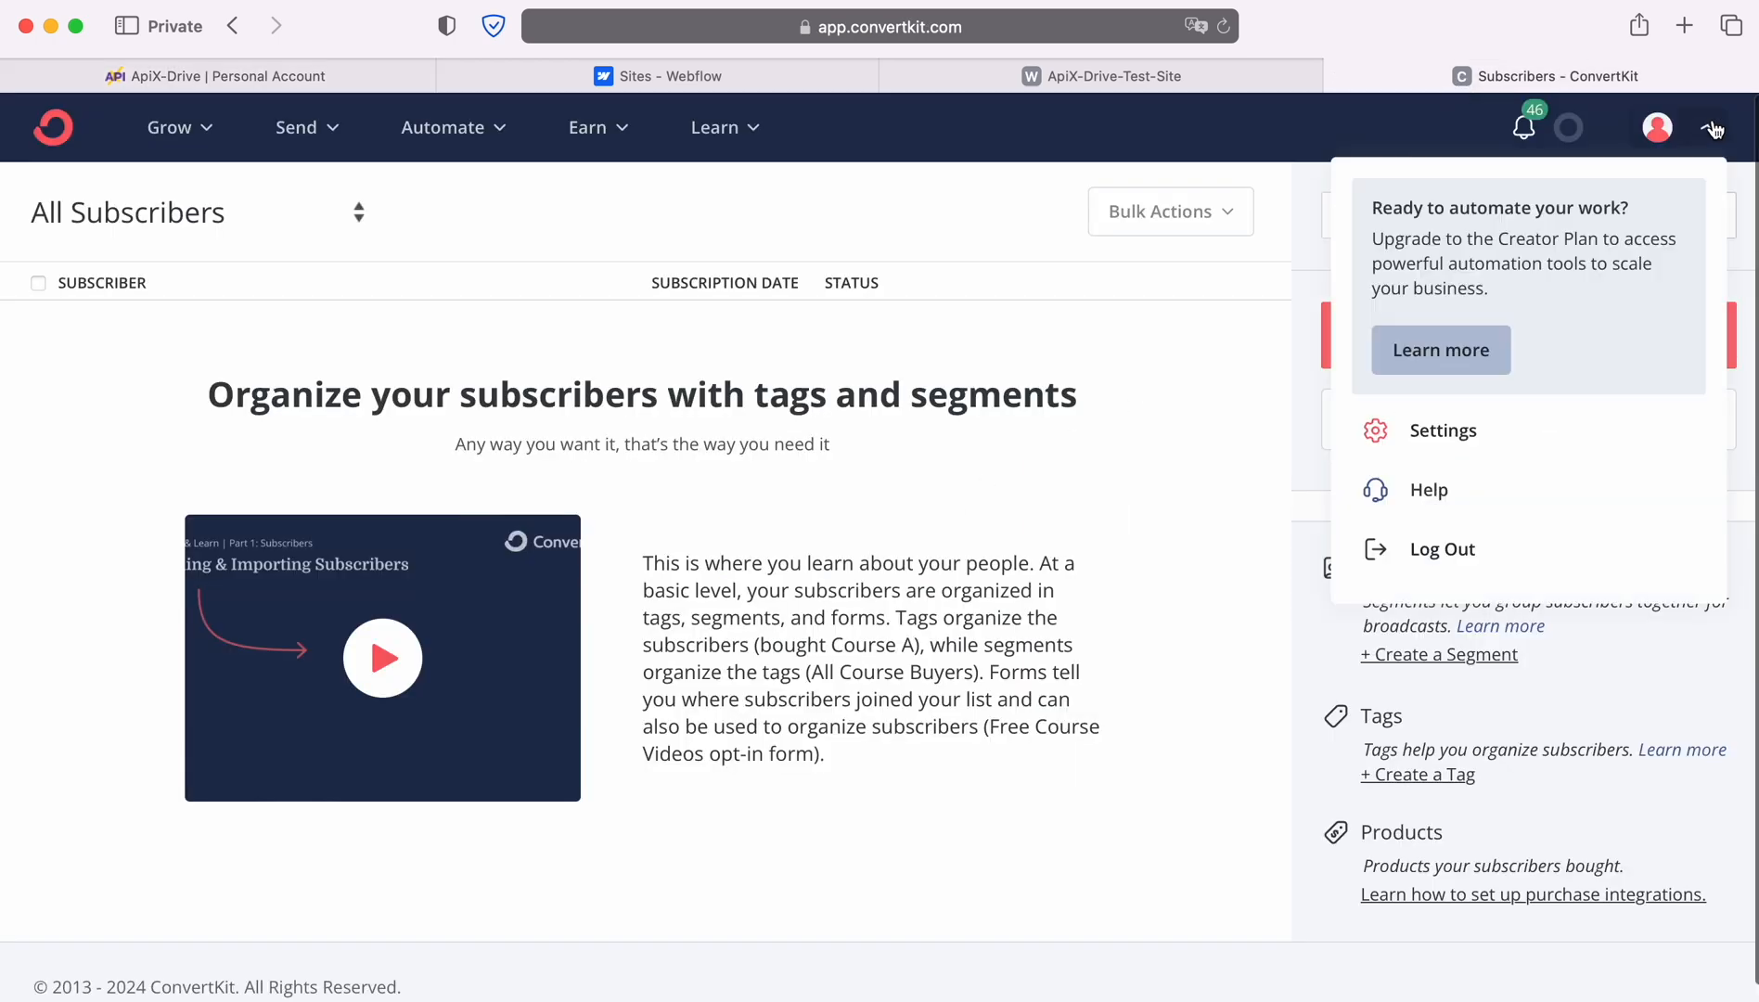
pyautogui.click(1440, 434)
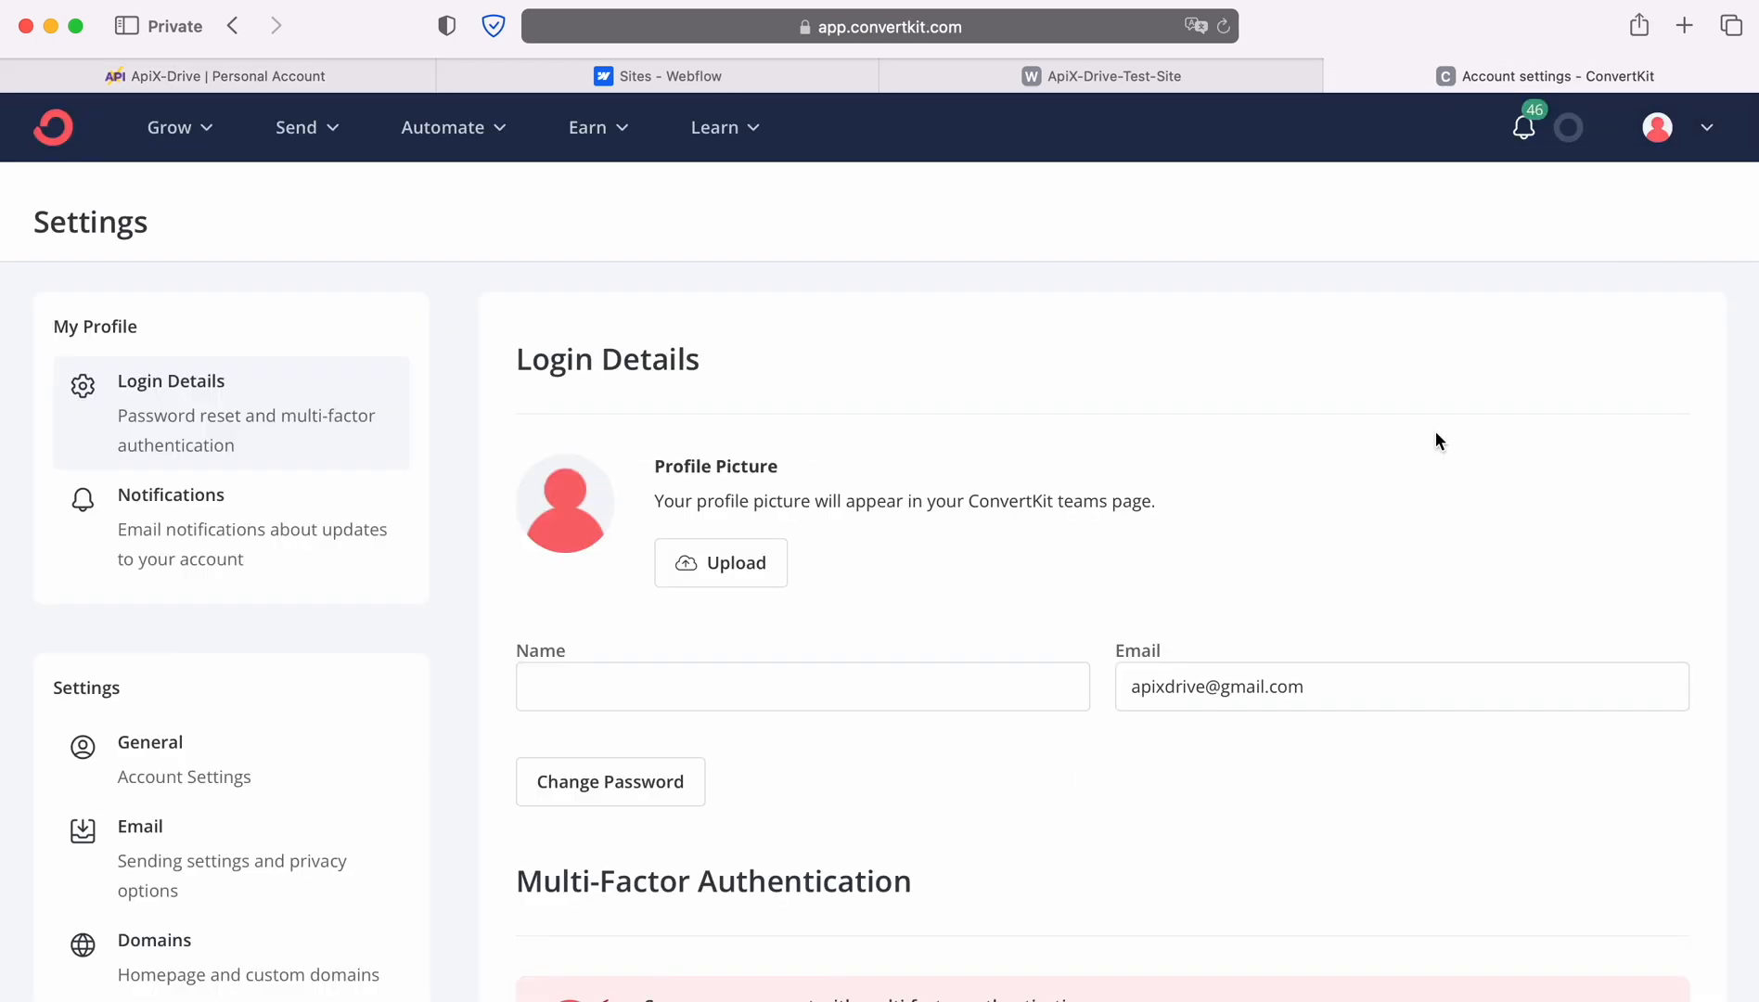
pyautogui.scroll(-5, 320, 696)
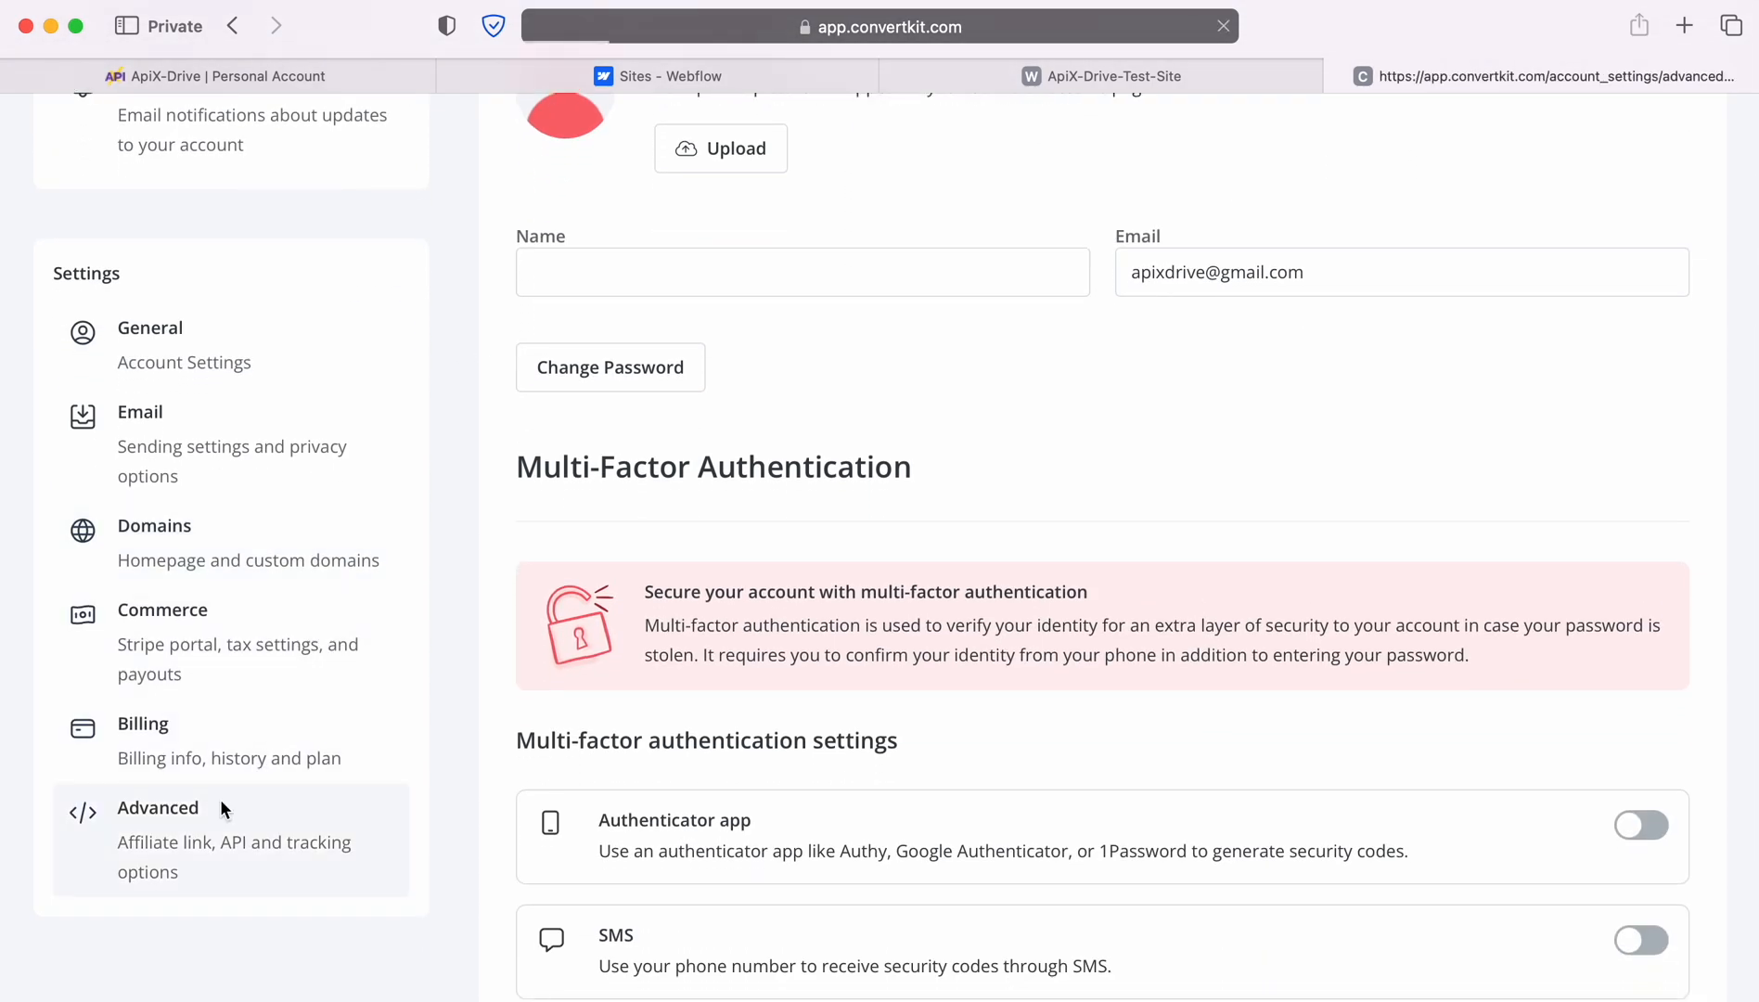
pyautogui.click(220, 798)
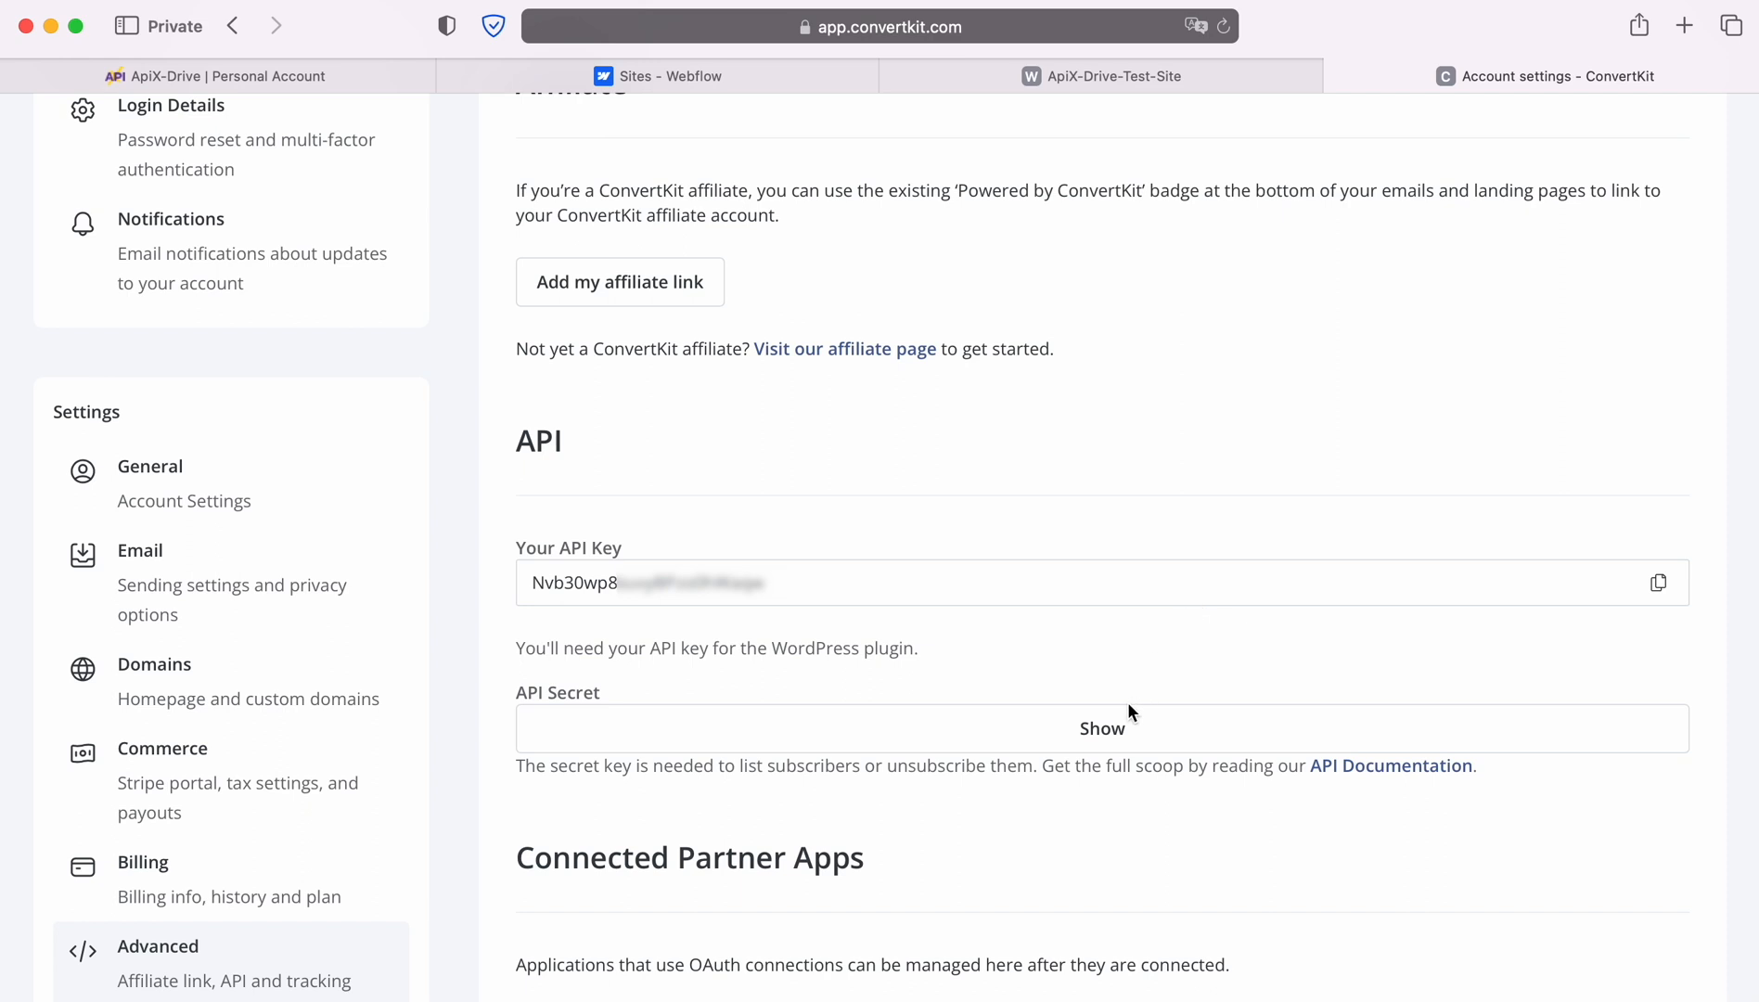
pyautogui.click(1109, 727)
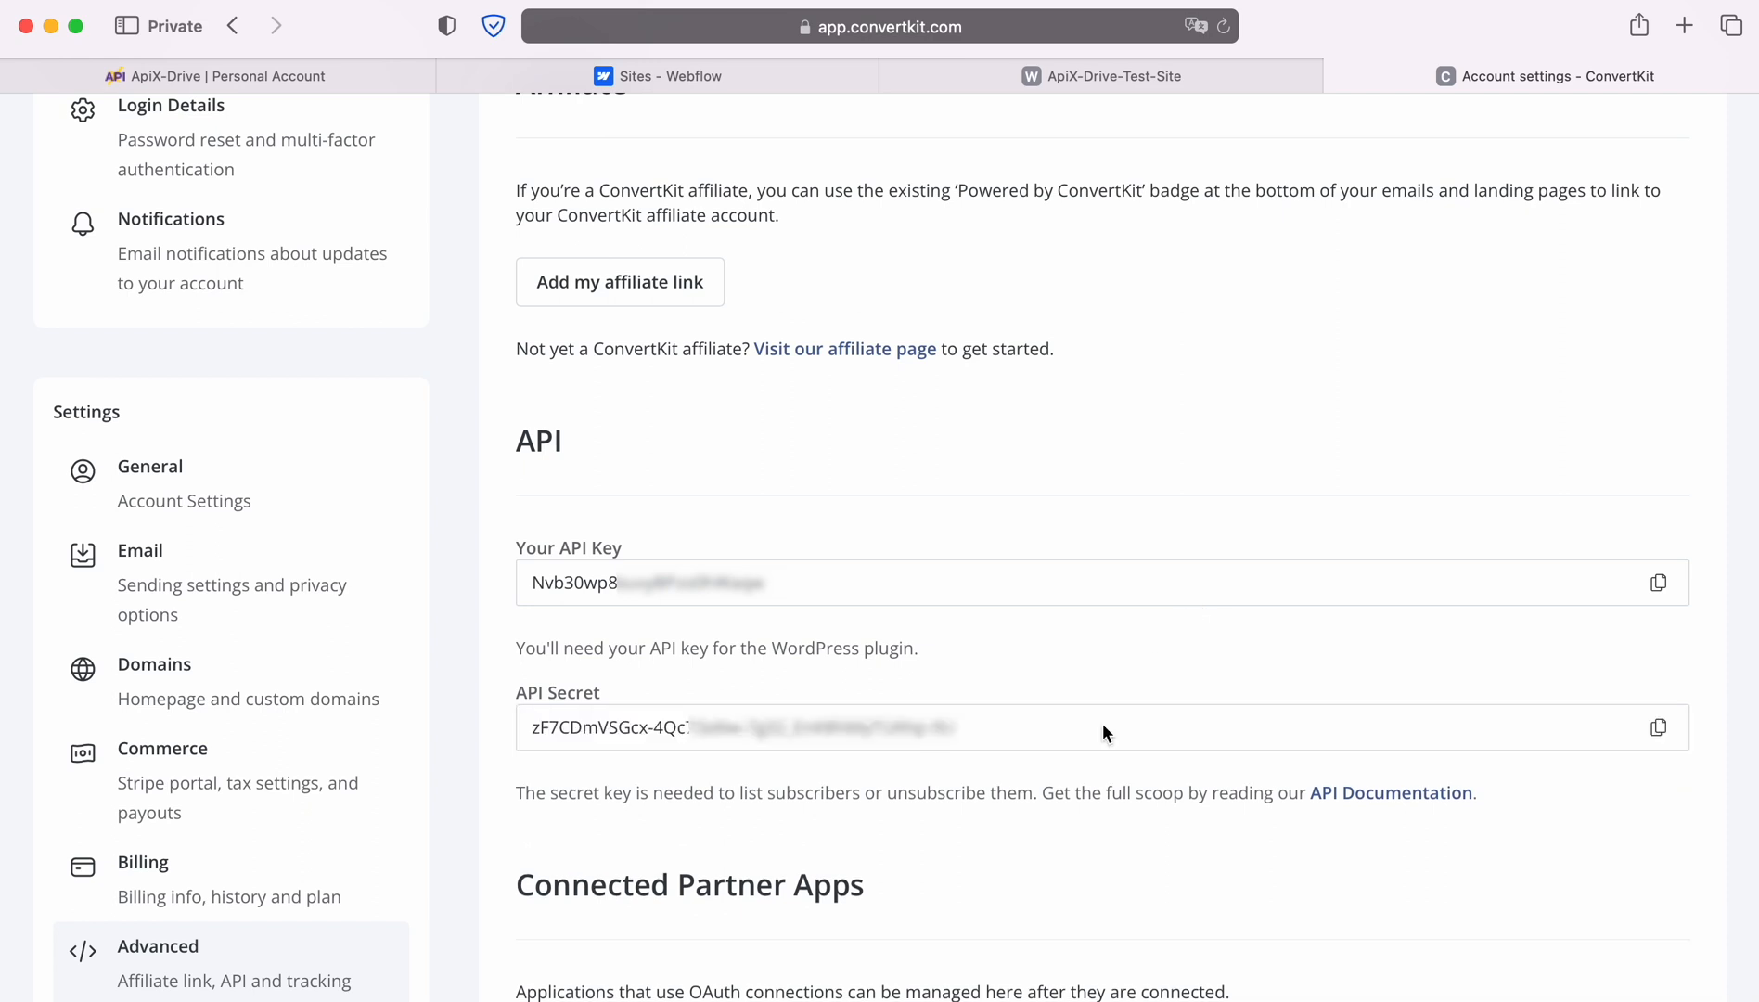
pyautogui.click(1659, 727)
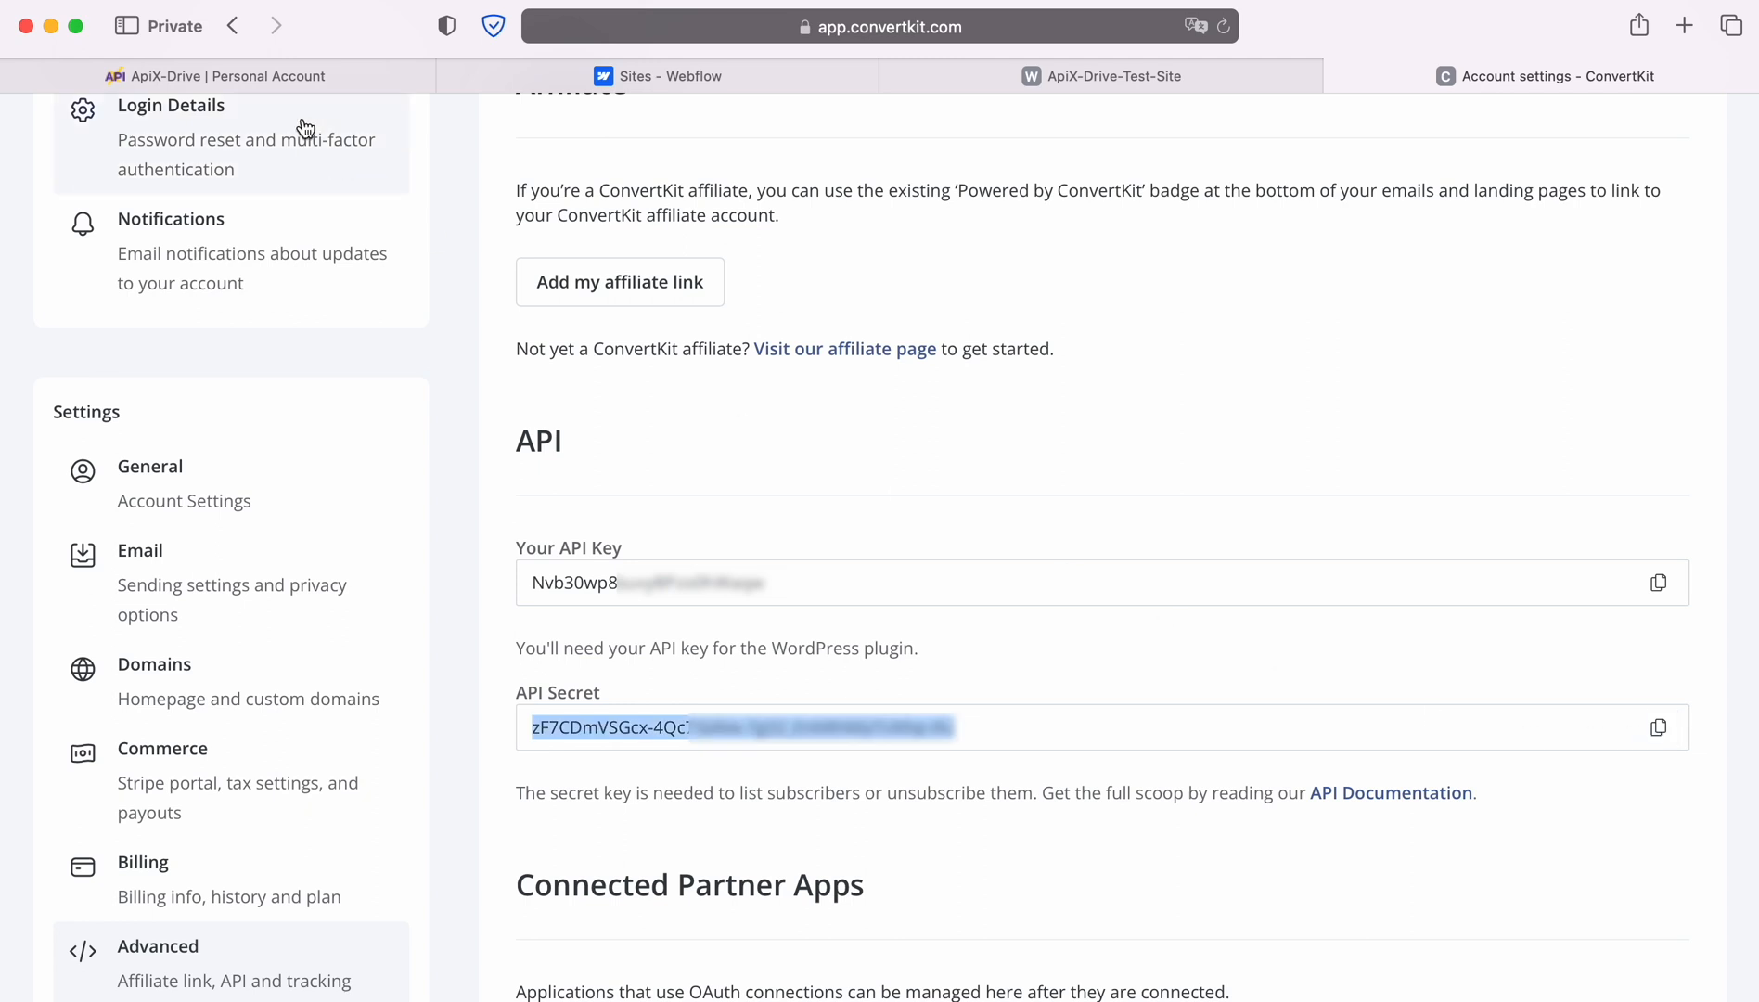
pyautogui.click(274, 79)
# Paste the copied API Secret and save the ConvertKit account connection.
pyautogui.rightClick(709, 529)
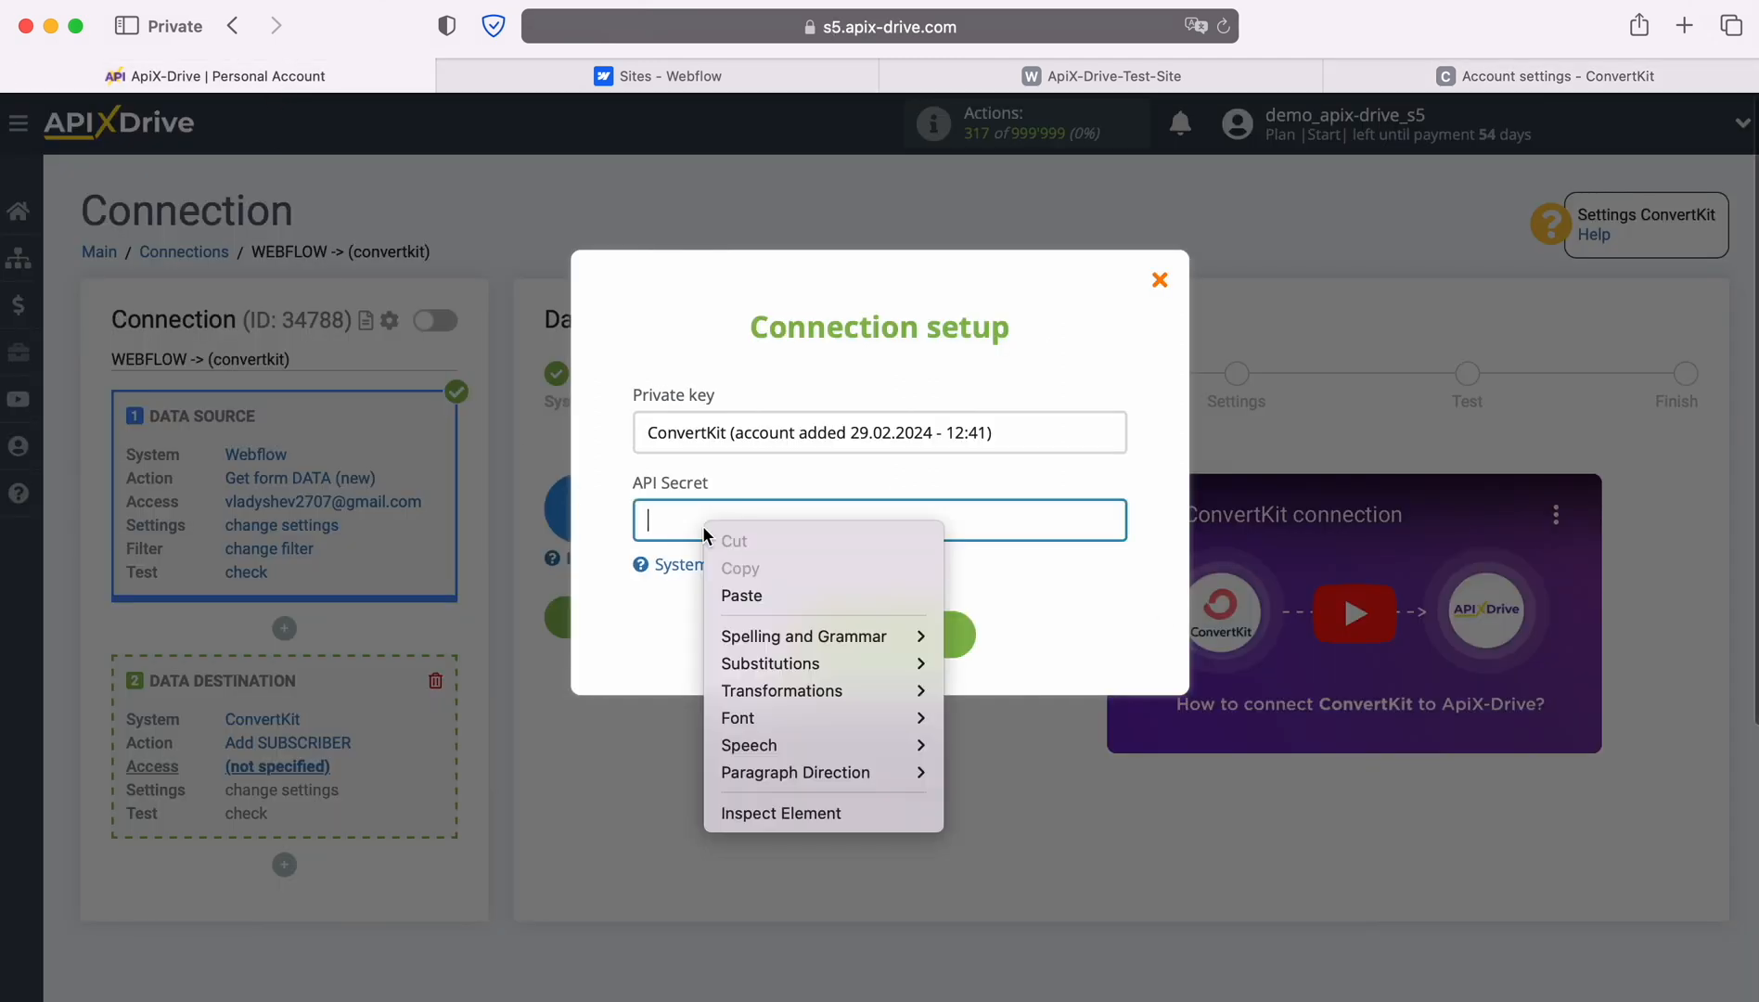
pyautogui.click(732, 594)
pyautogui.click(730, 606)
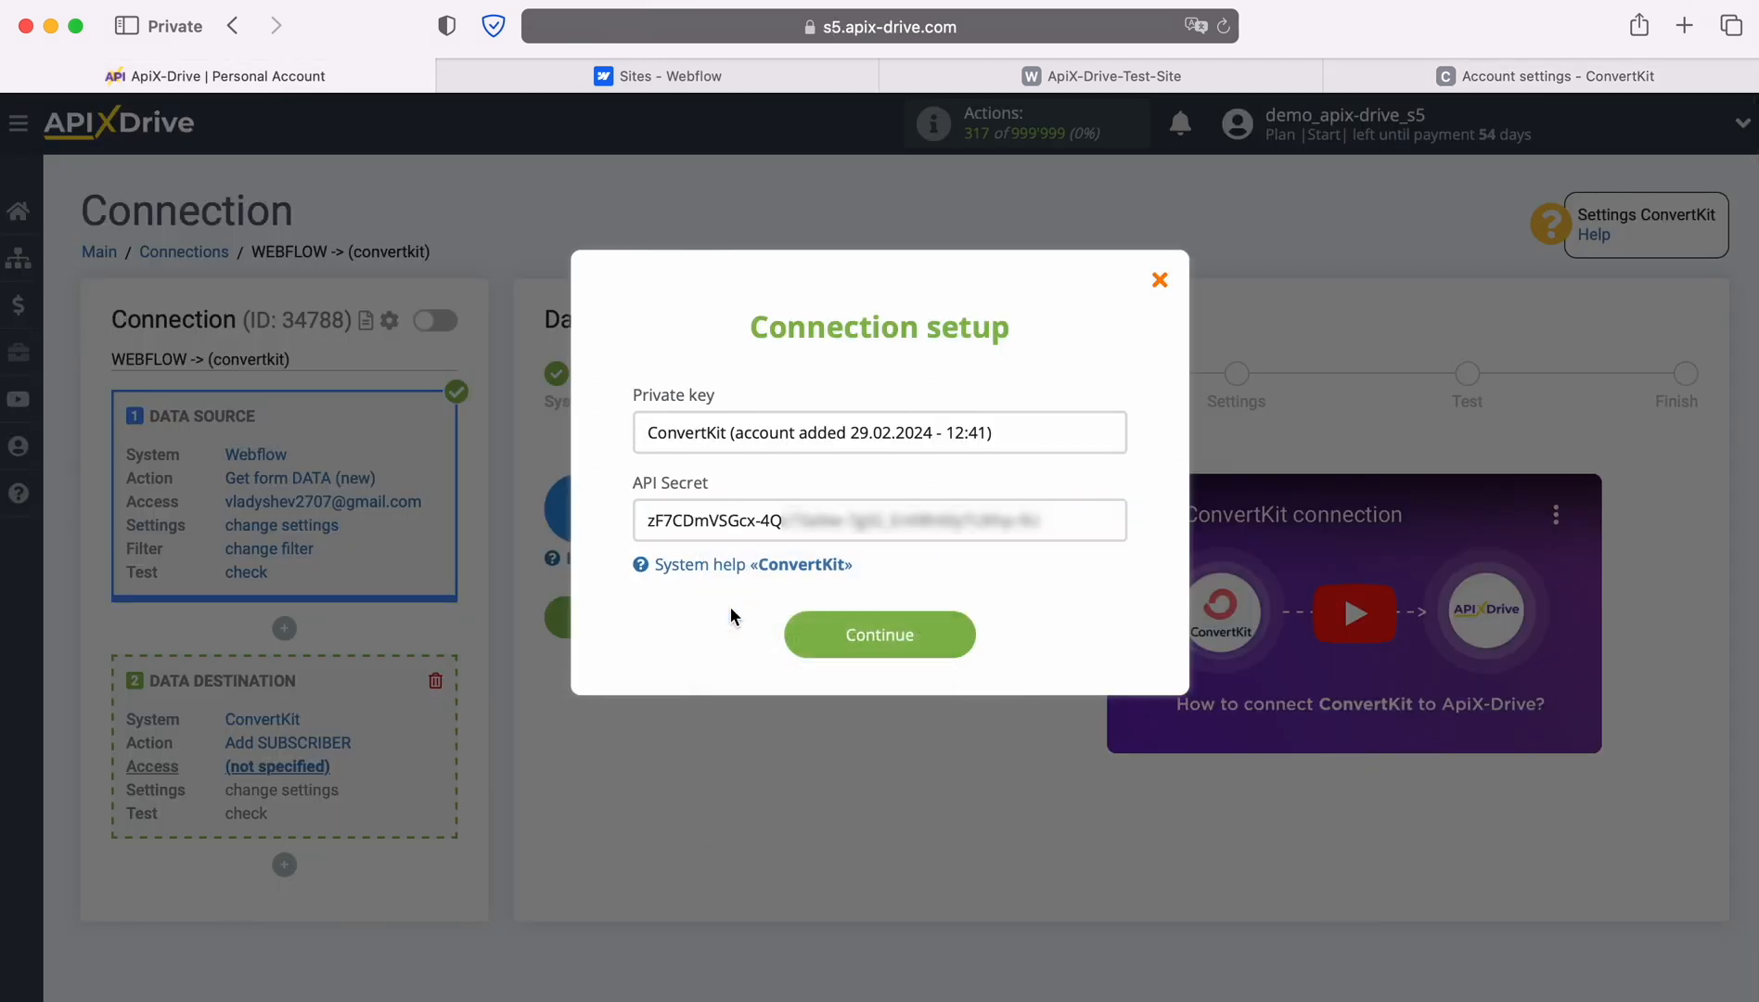
pyautogui.click(961, 634)
# Select the newly added ConvertKit login and continue to destination settings.
pyautogui.click(970, 554)
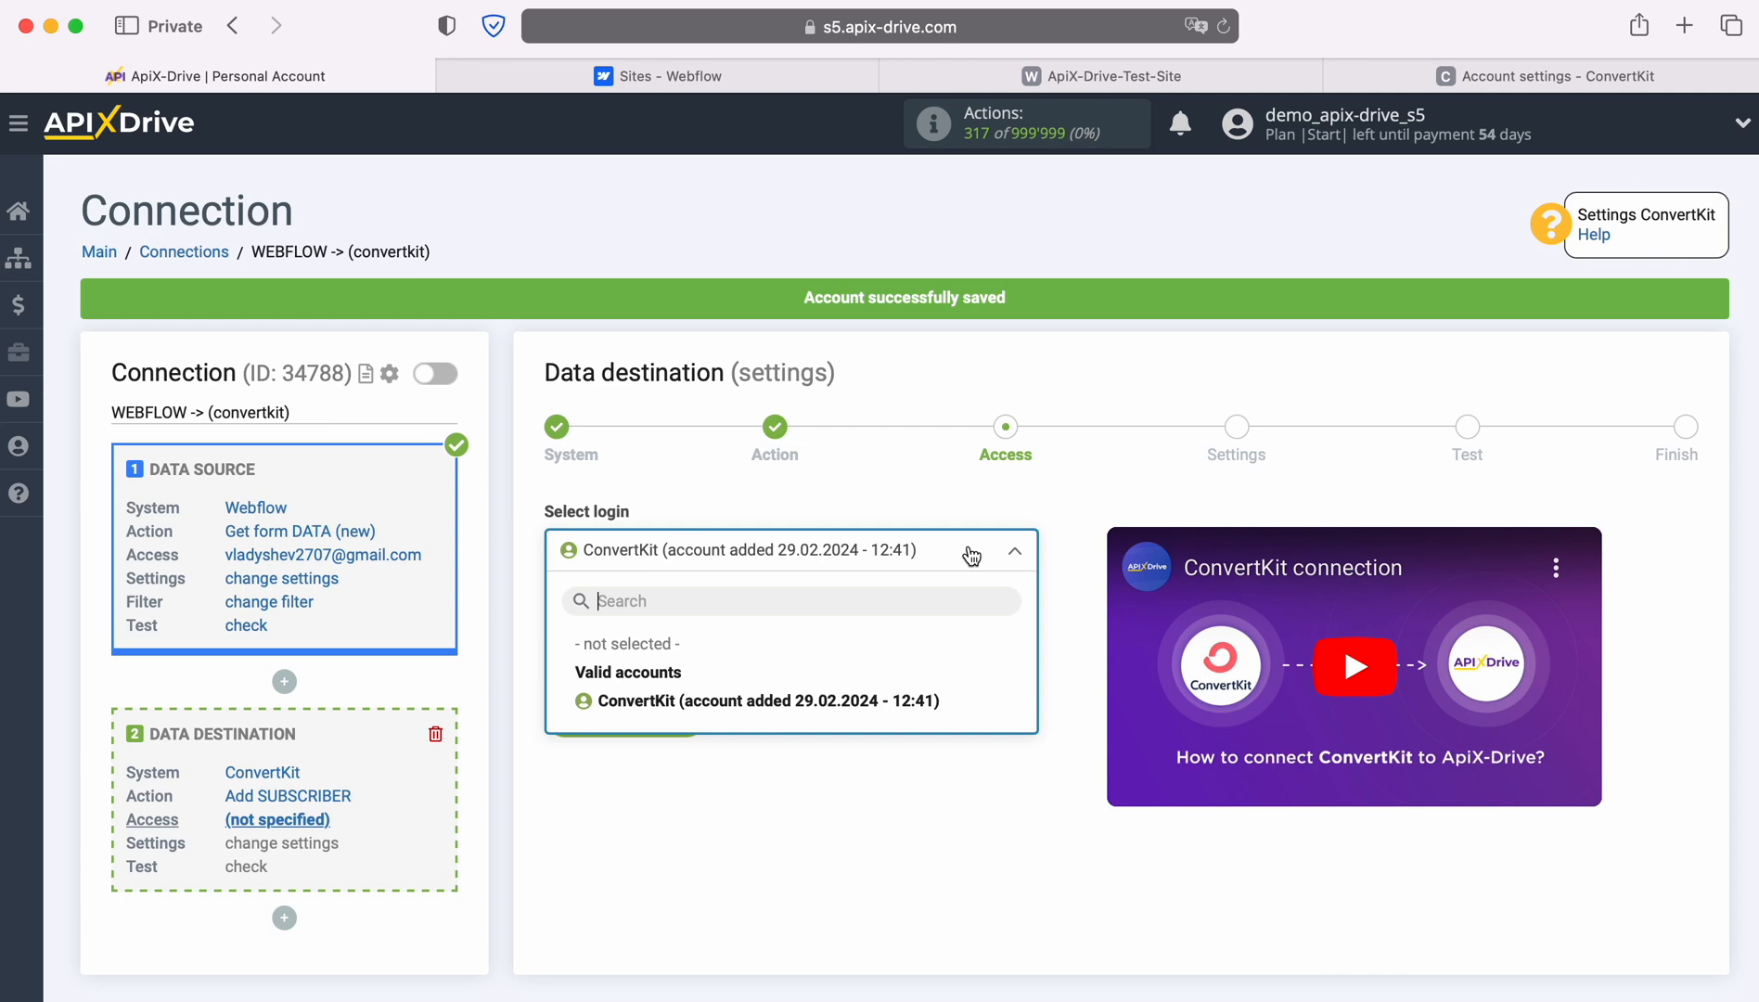
pyautogui.click(826, 702)
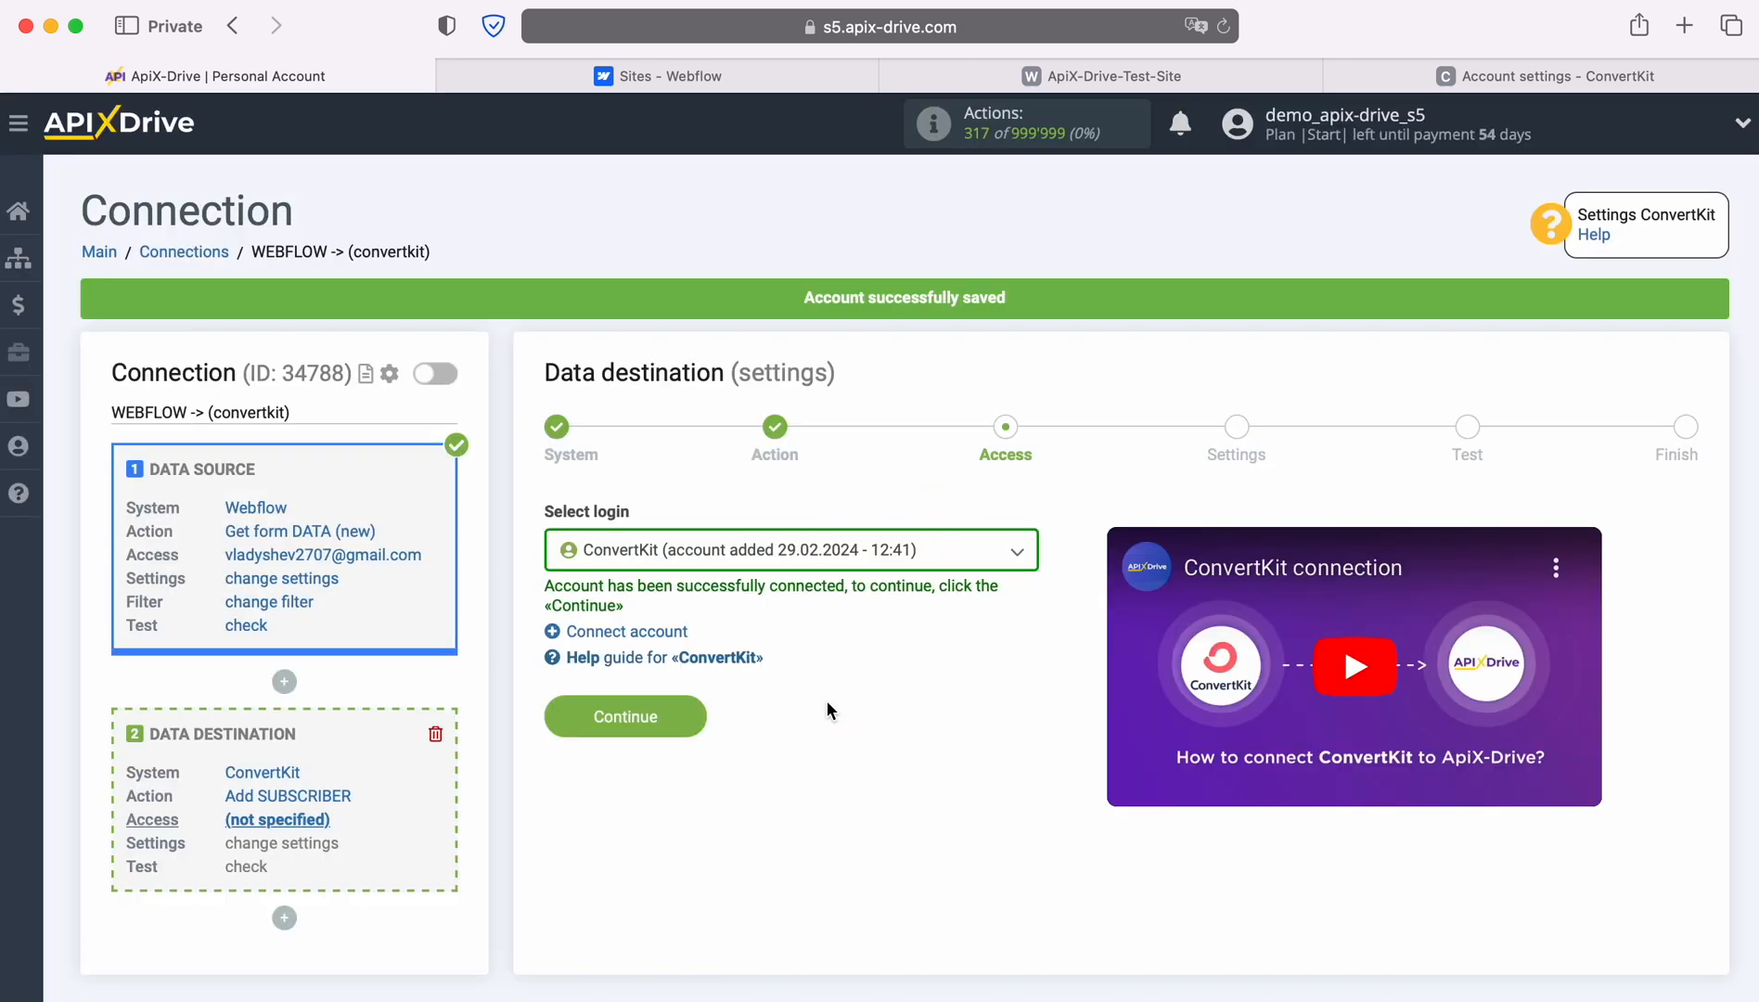
pyautogui.click(692, 710)
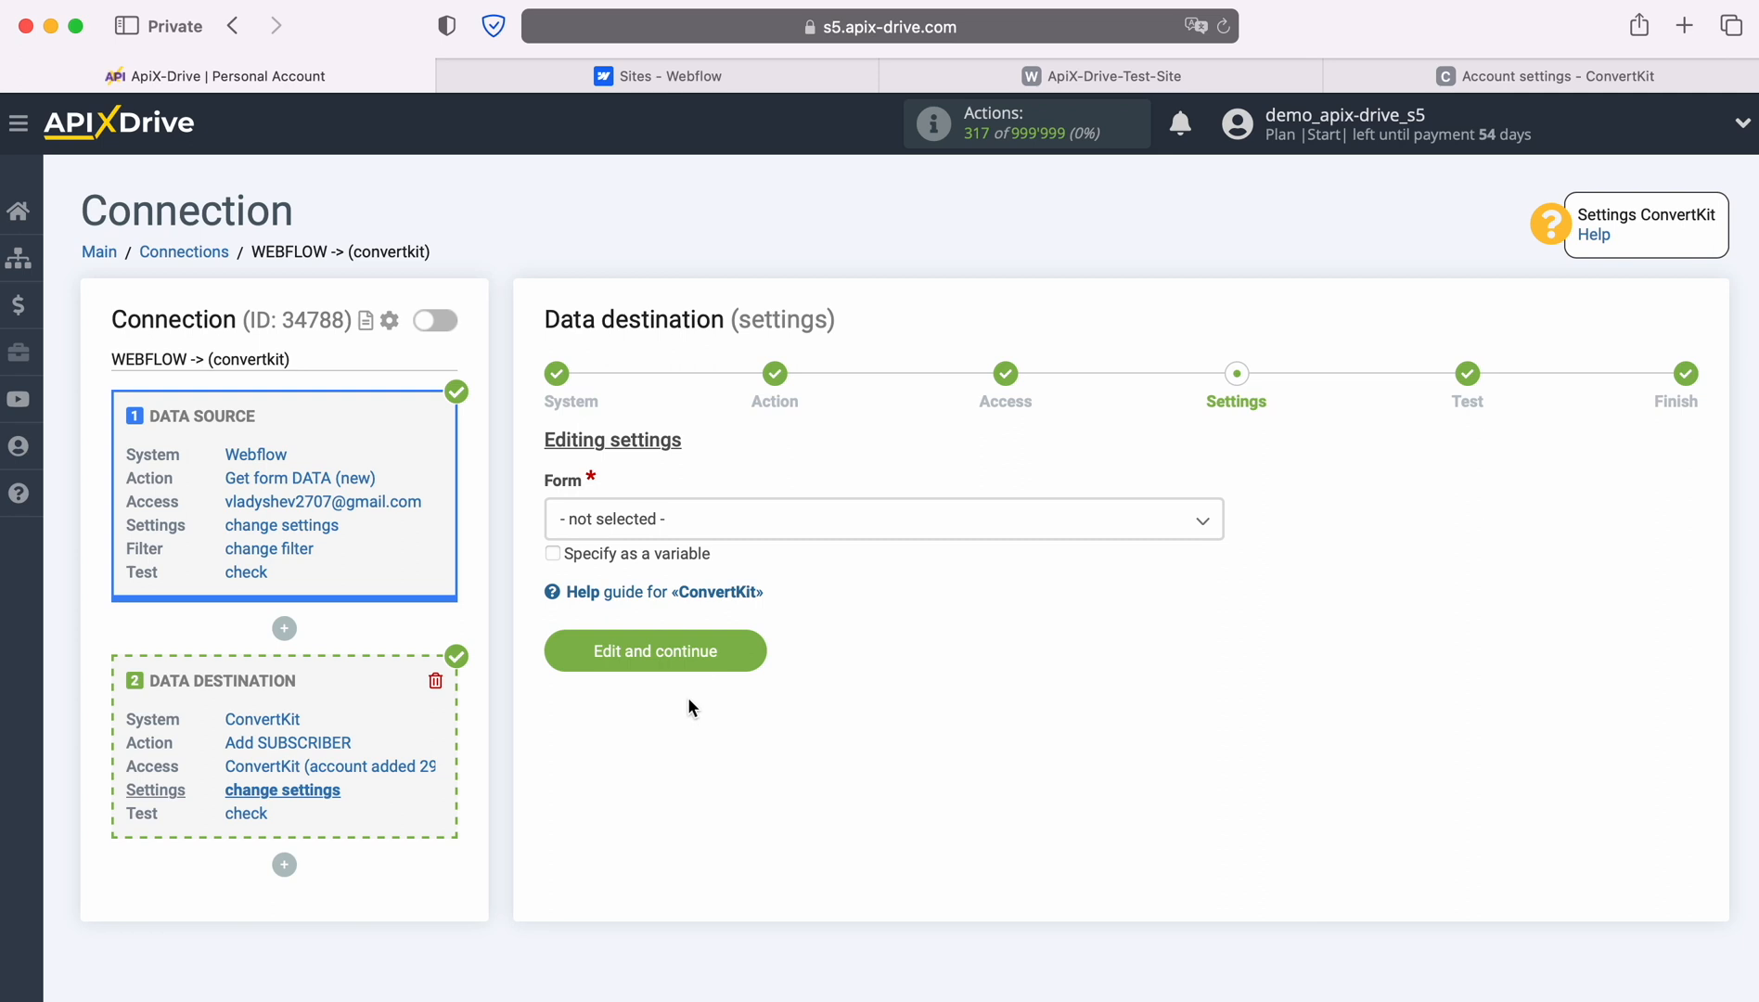
# Choose Charlotte form and map E-mail to Webflow's Email variable.
pyautogui.click(689, 526)
pyautogui.click(652, 643)
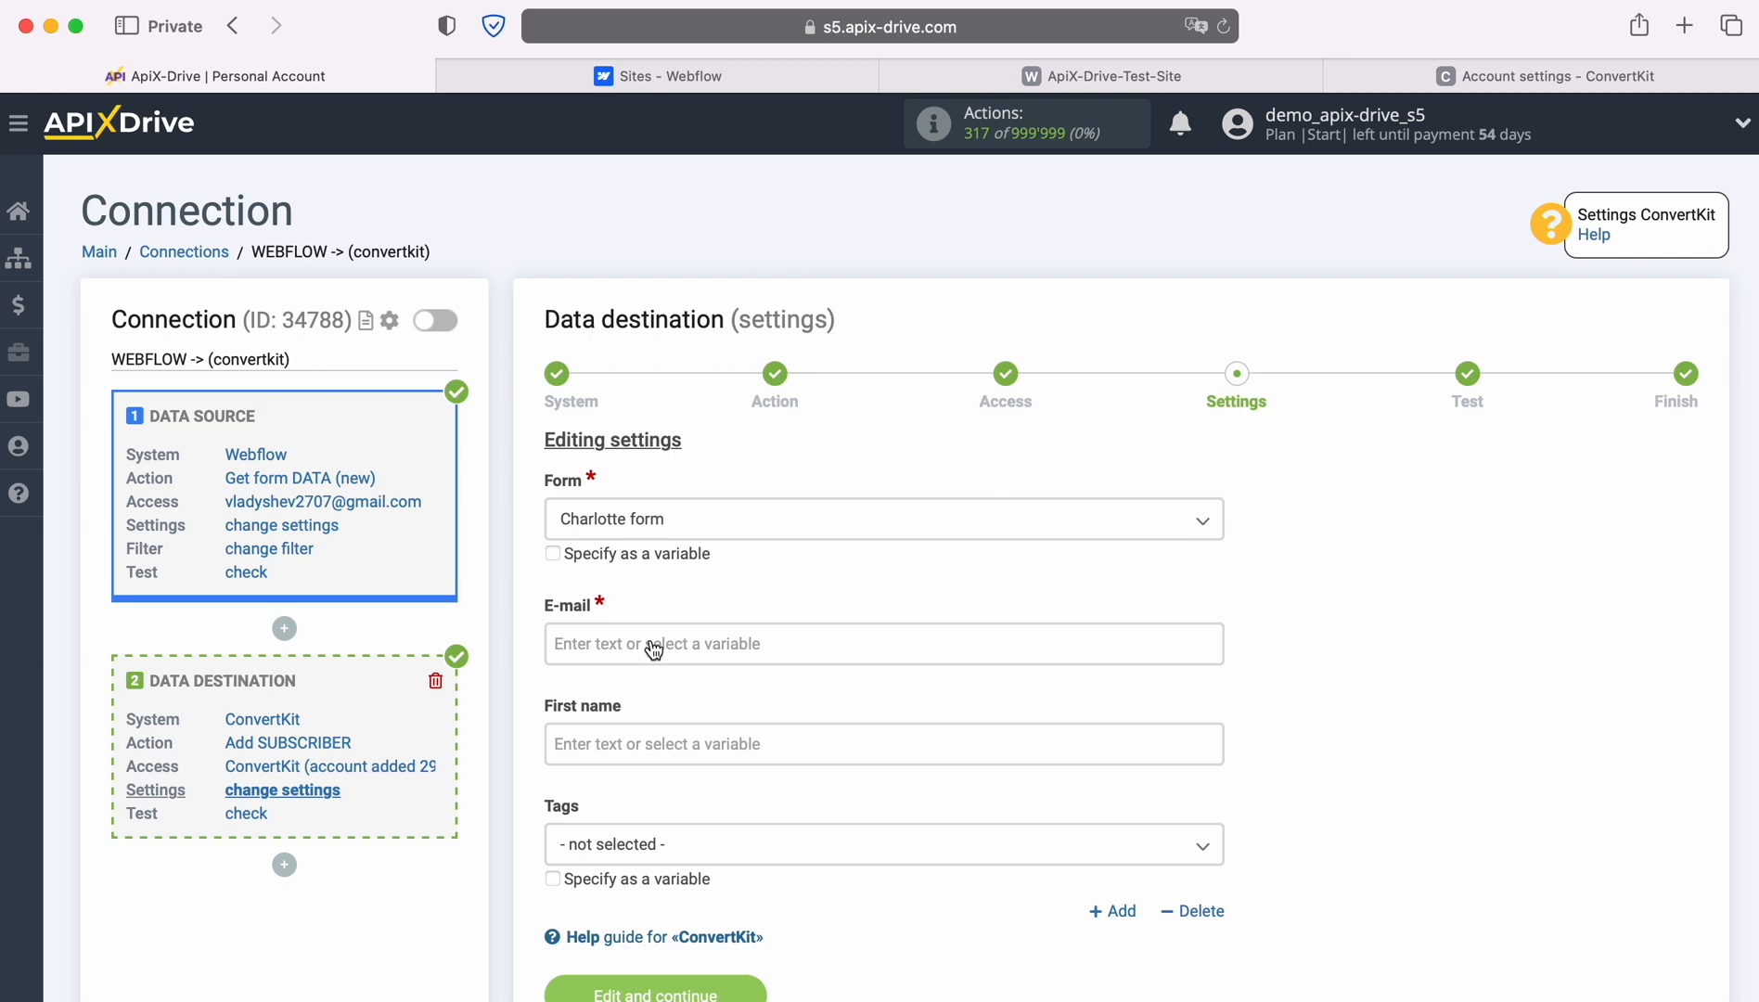
pyautogui.click(654, 647)
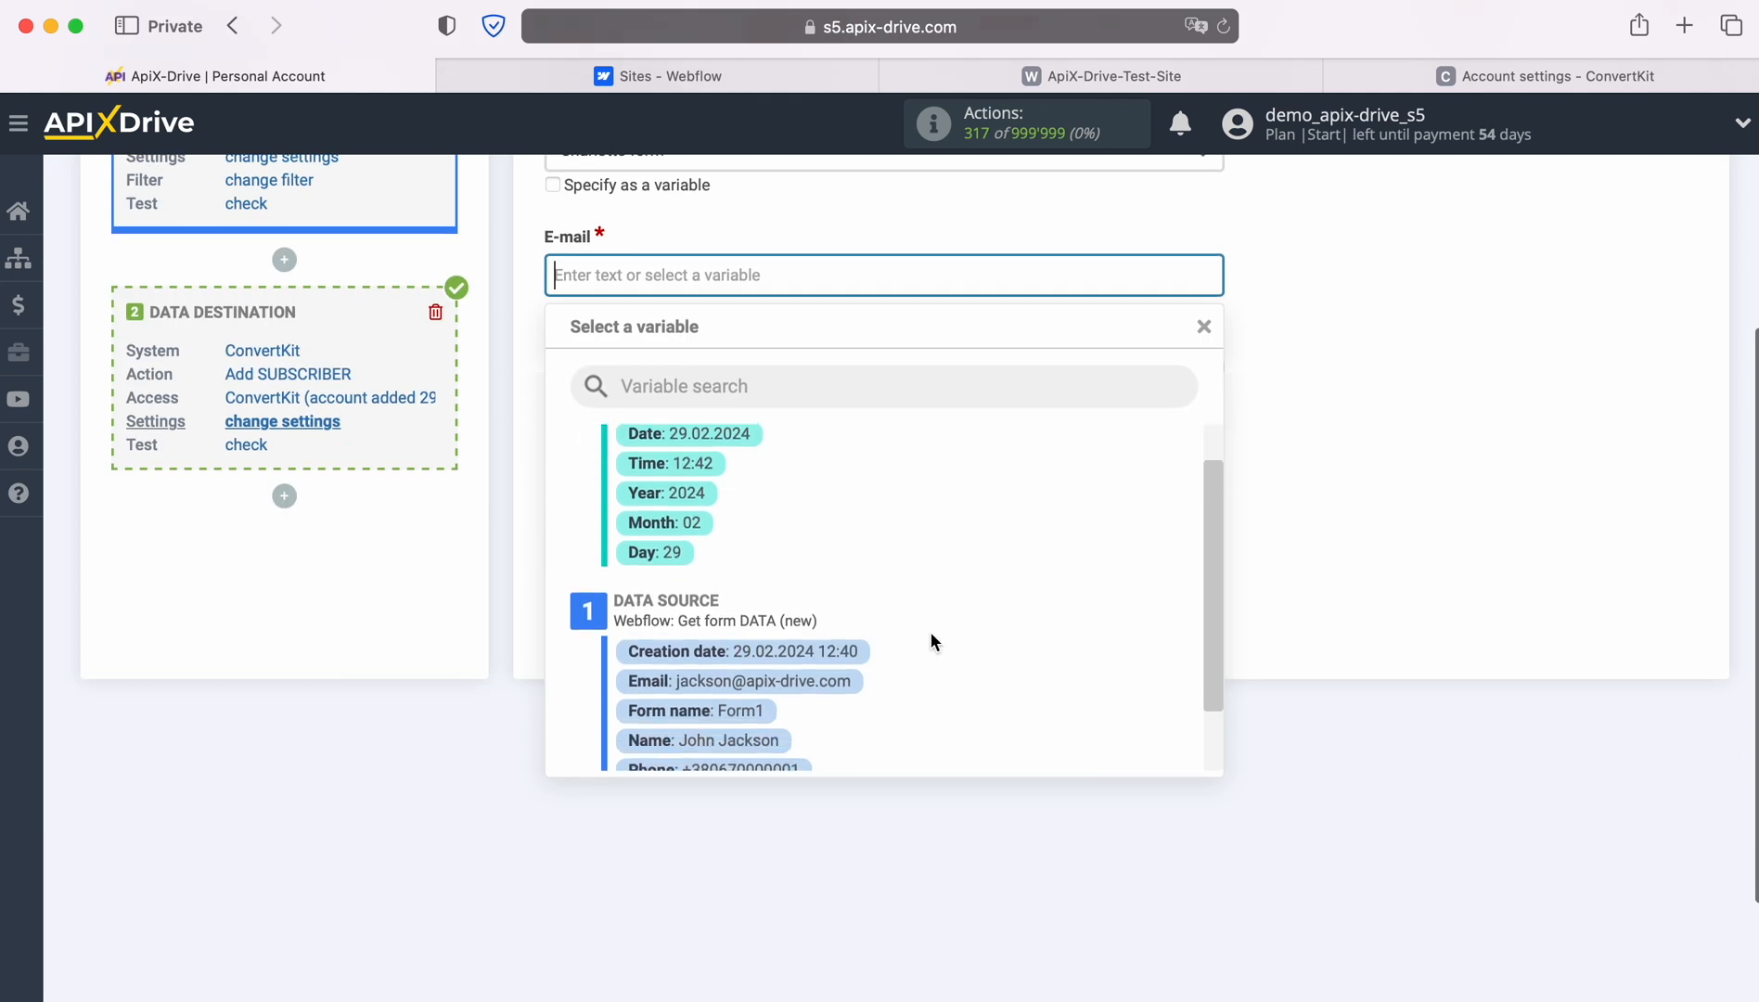
pyautogui.click(836, 679)
# Map First name to Webflow's Name variable and save to preview the test data.
pyautogui.click(614, 384)
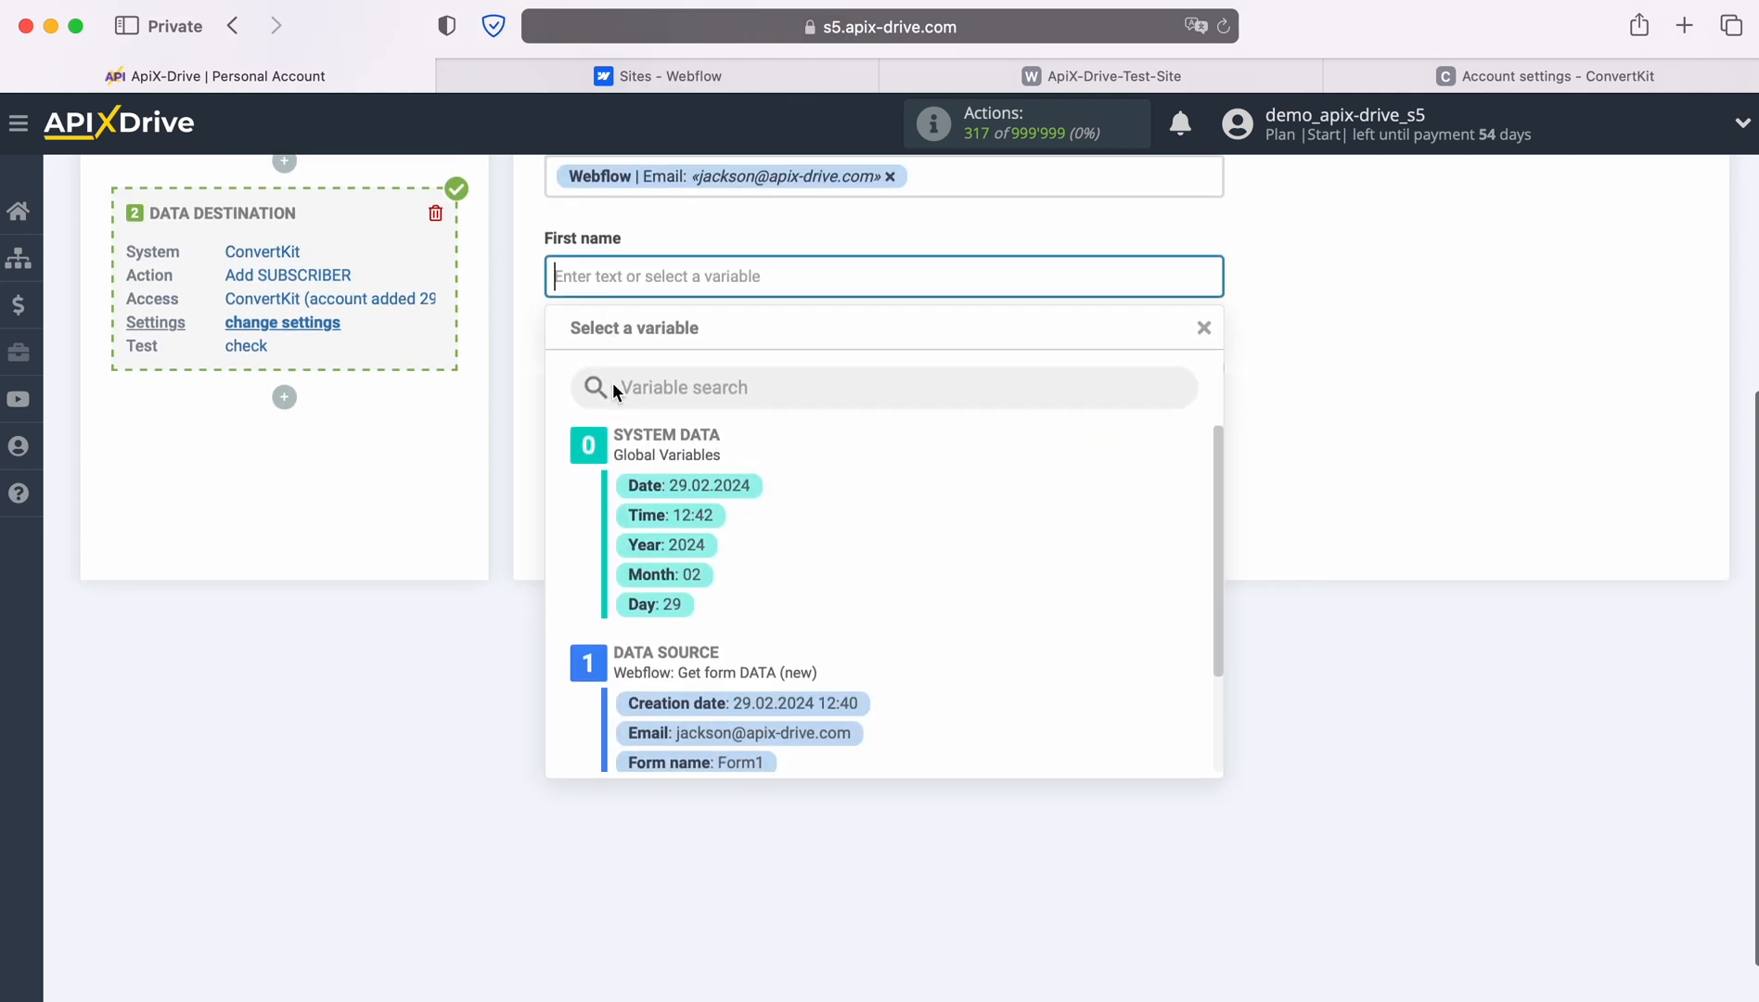
pyautogui.scroll(-2, 951, 563)
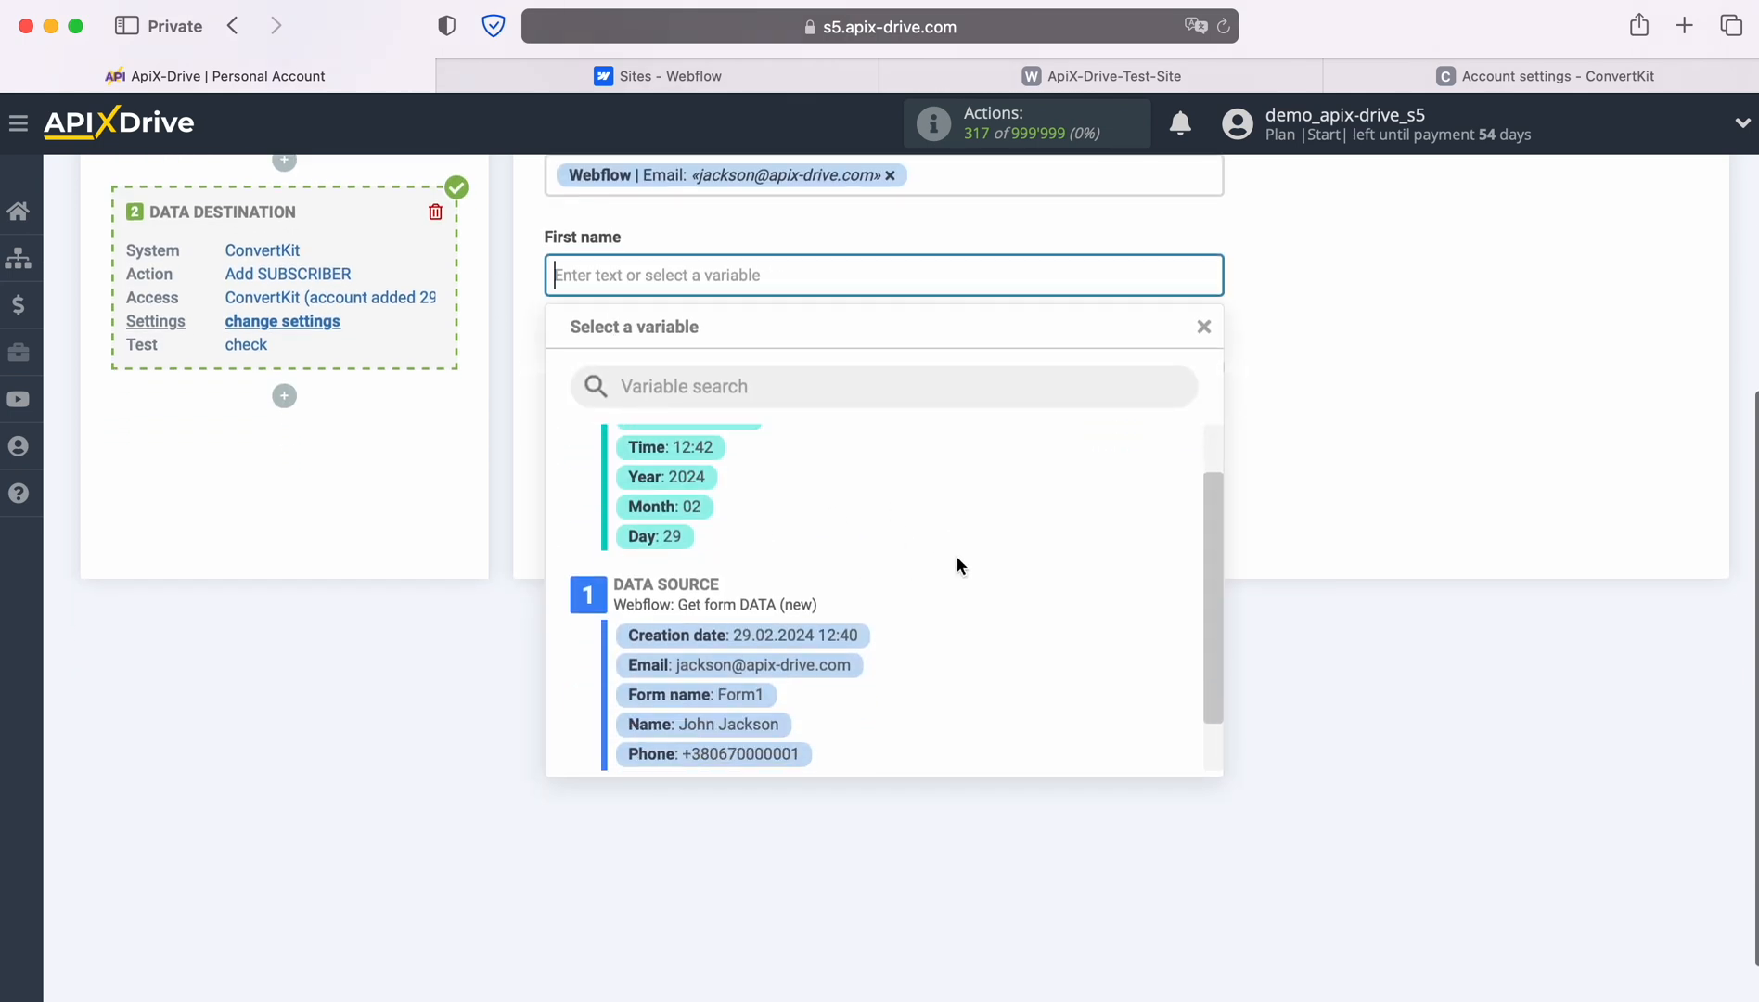
pyautogui.click(781, 724)
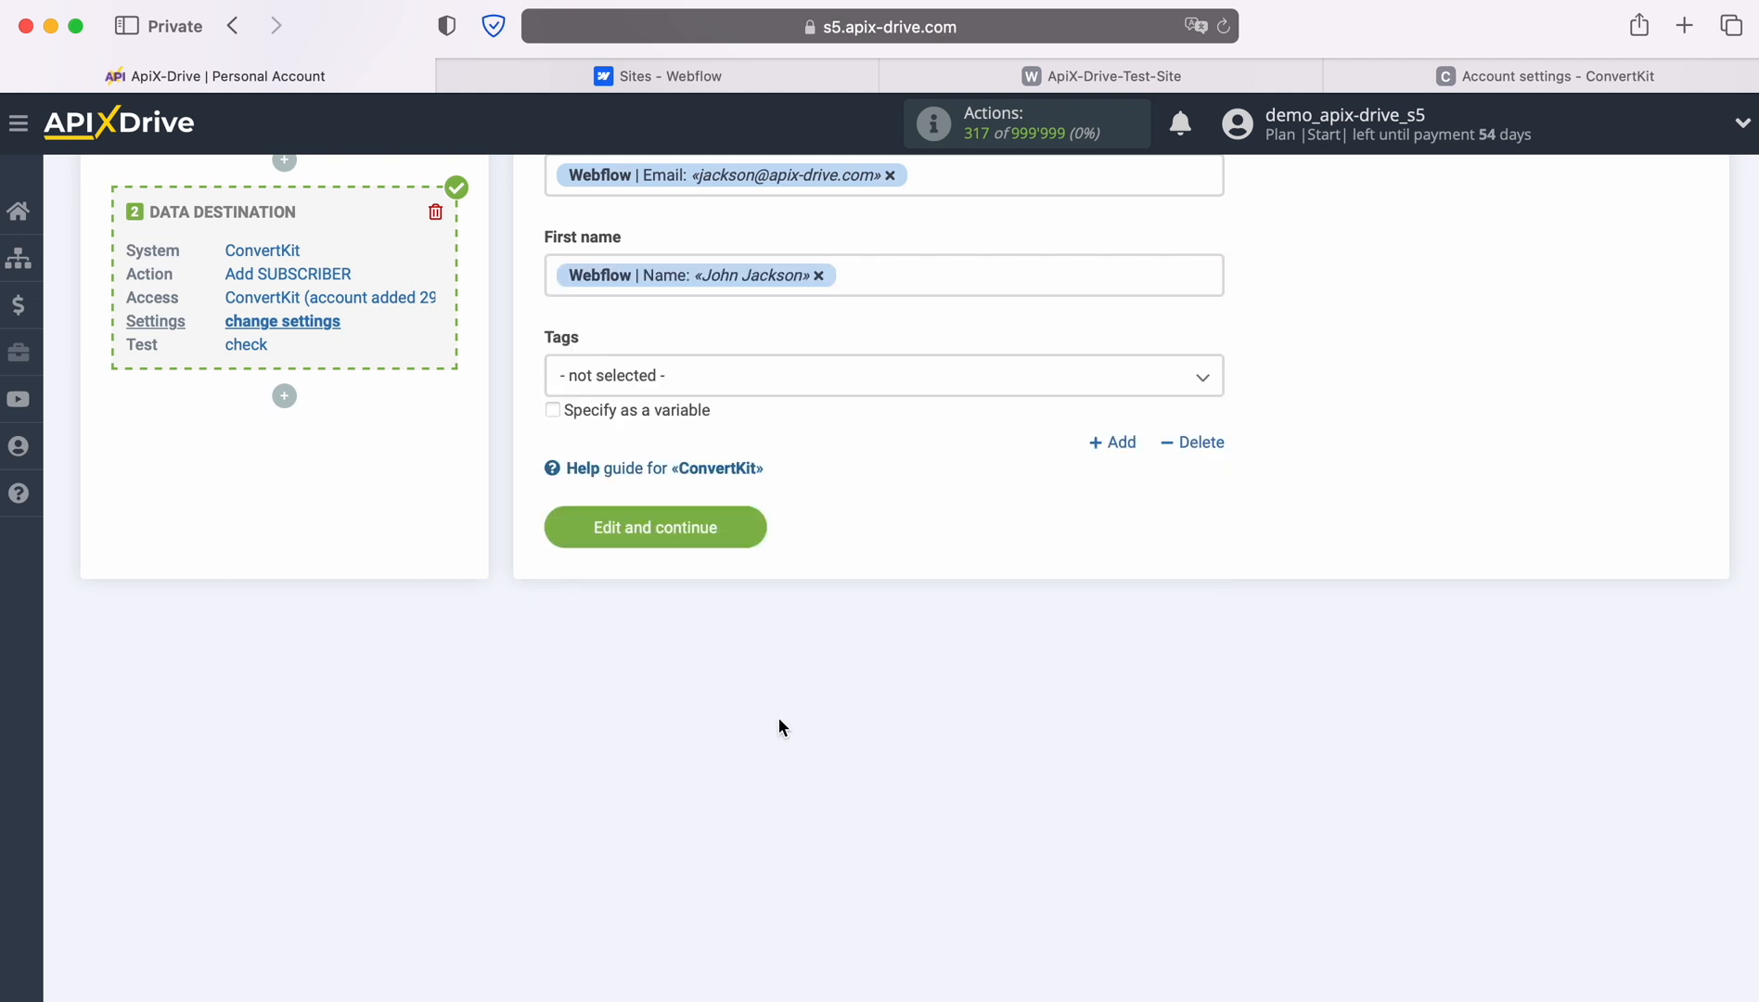
pyautogui.click(754, 531)
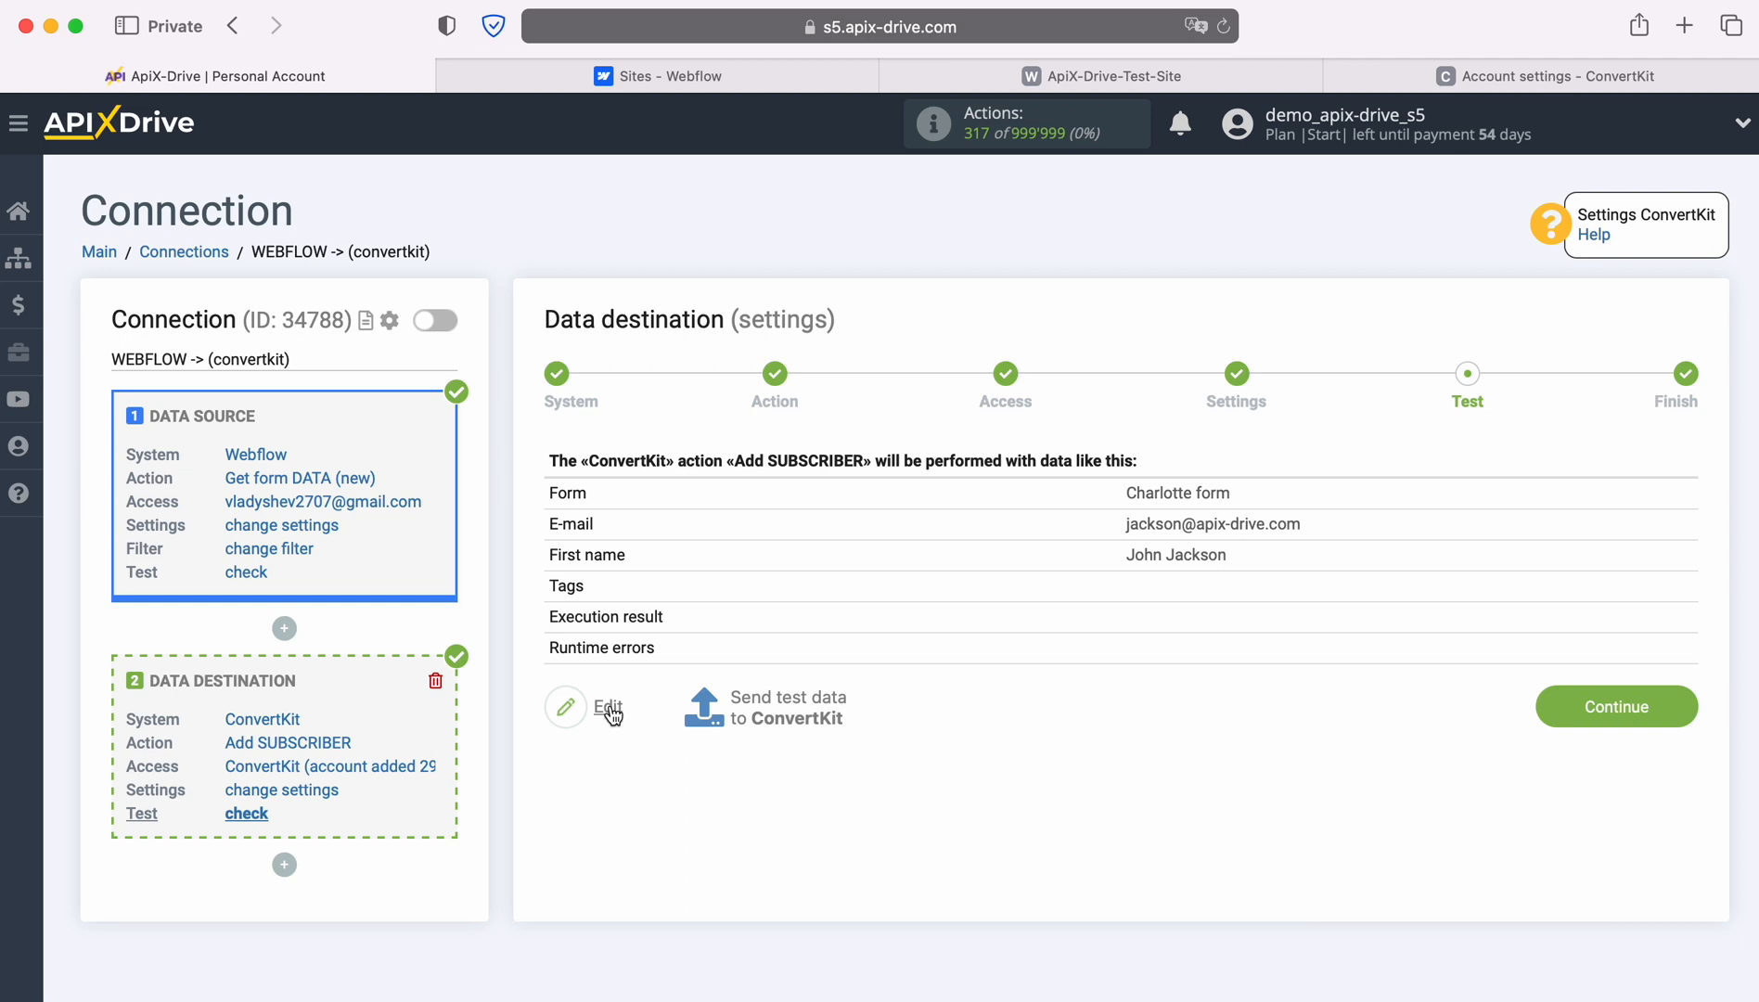
# Send the test subscriber and check ConvertKit's All Subscribers list shows a total of 1.
pyautogui.click(785, 704)
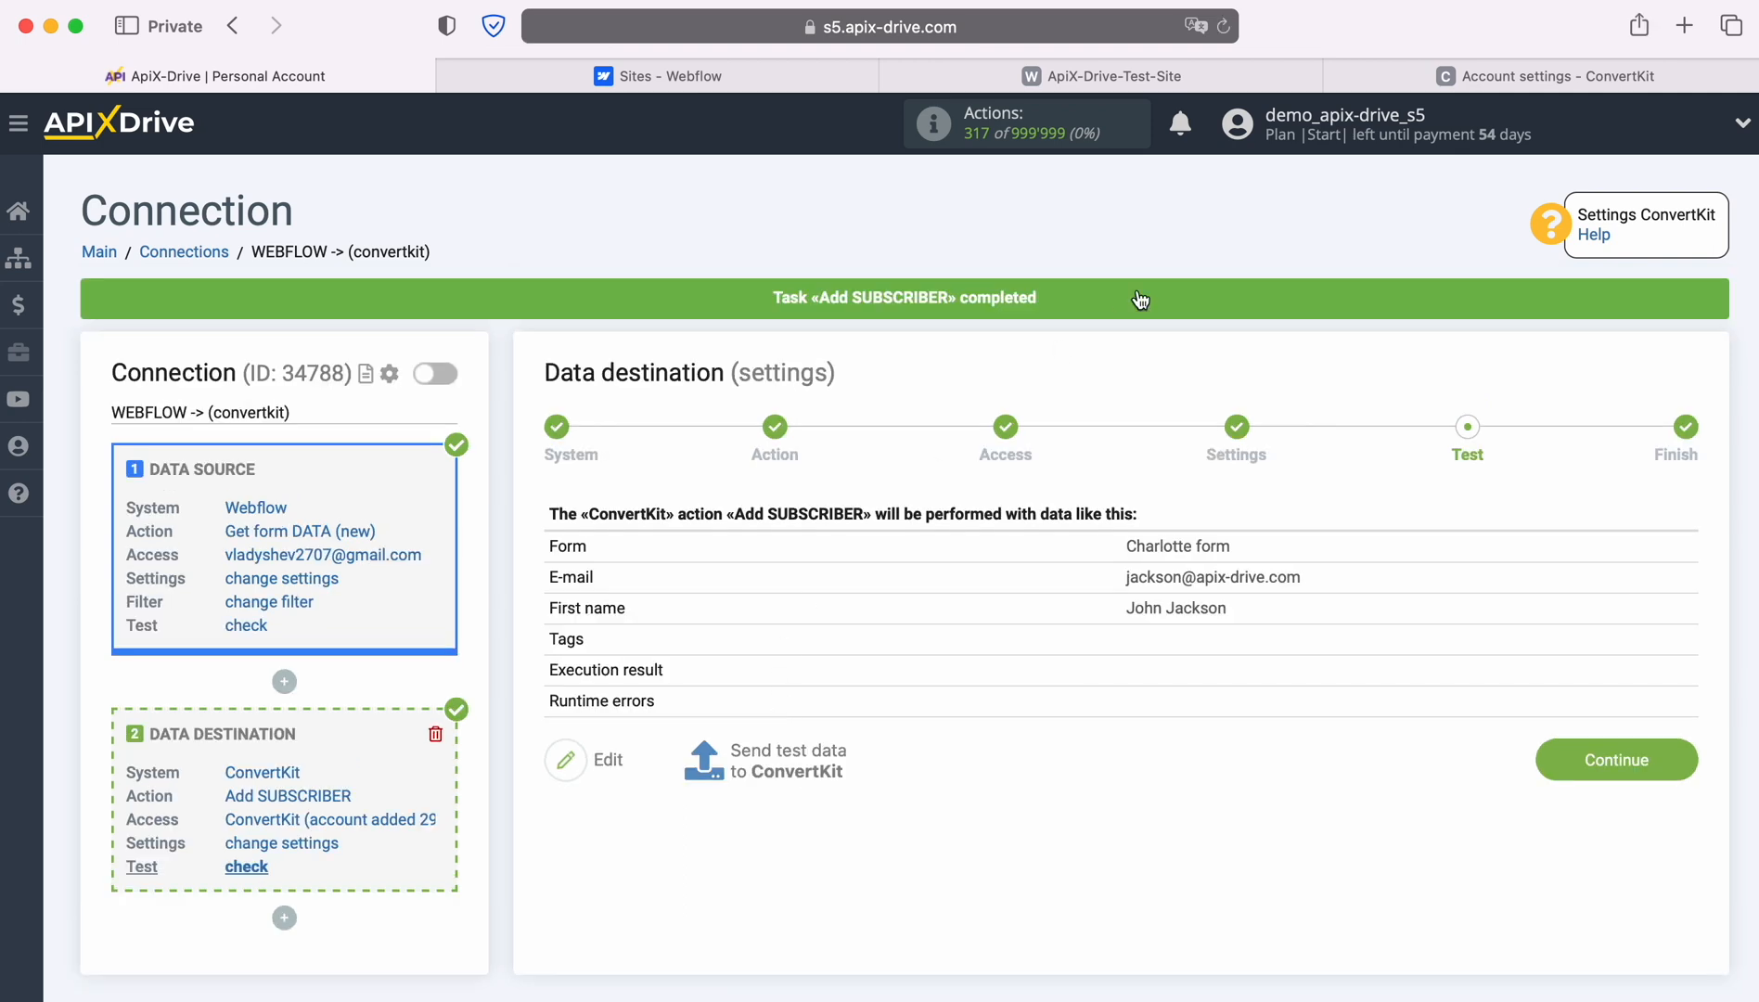
pyautogui.click(1452, 76)
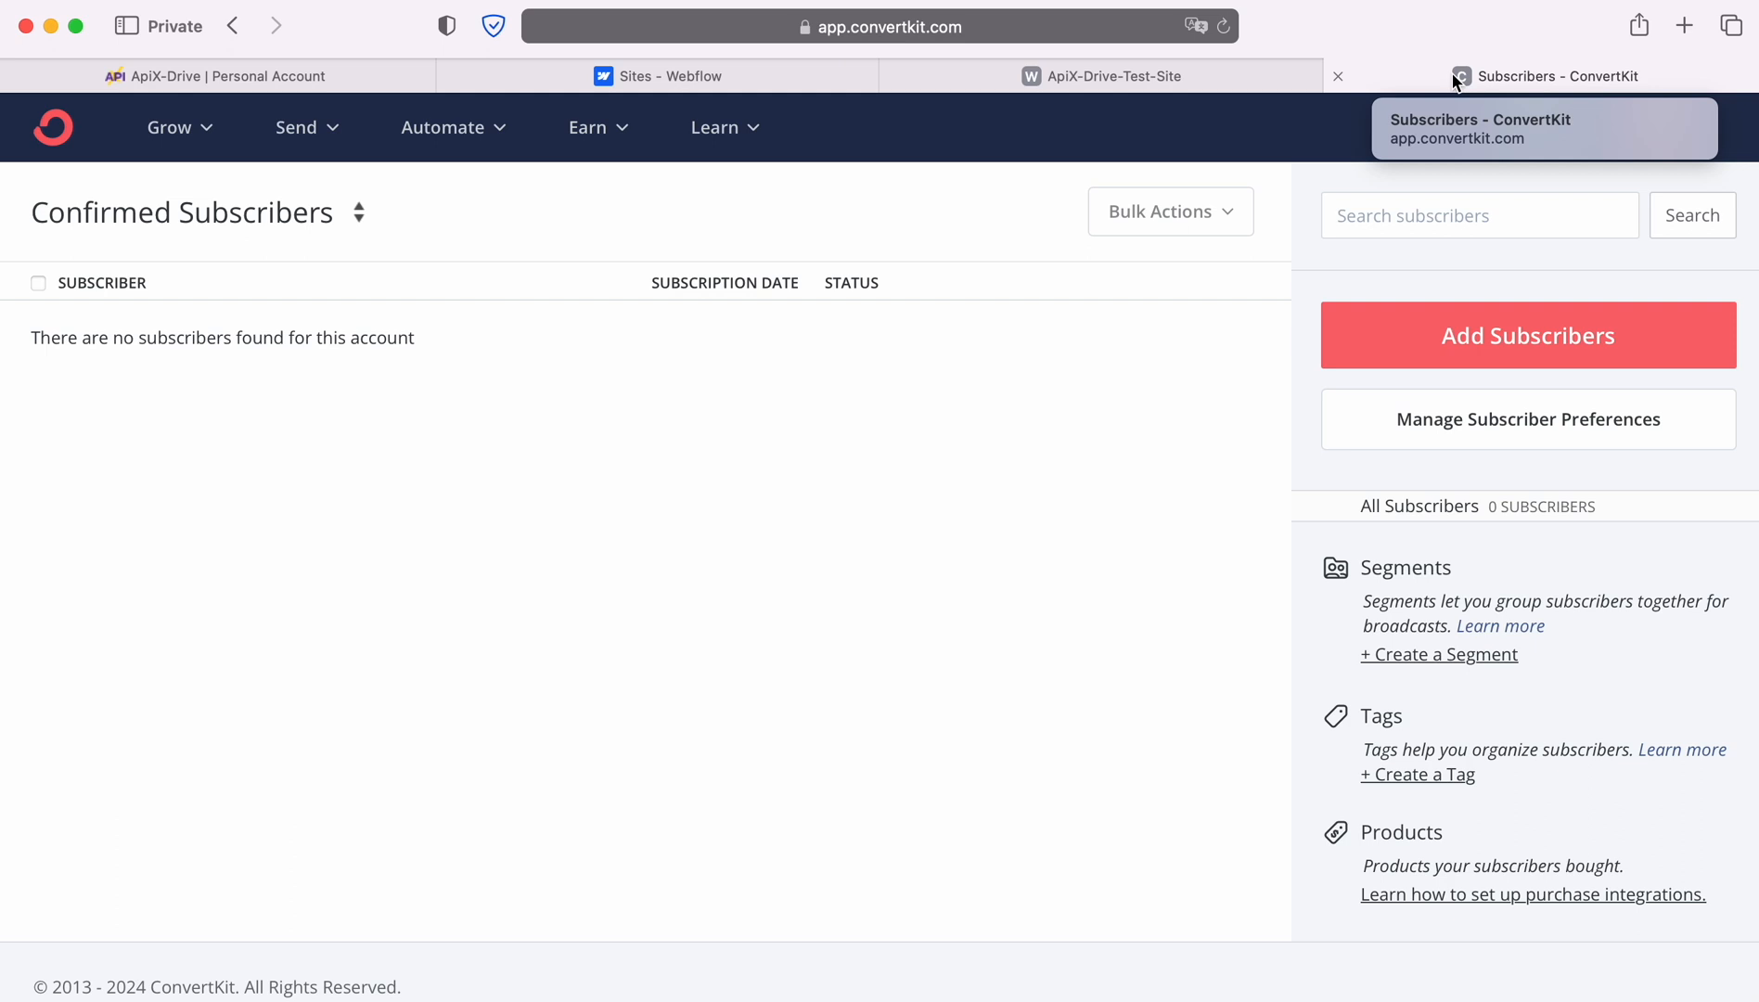
pyautogui.click(248, 217)
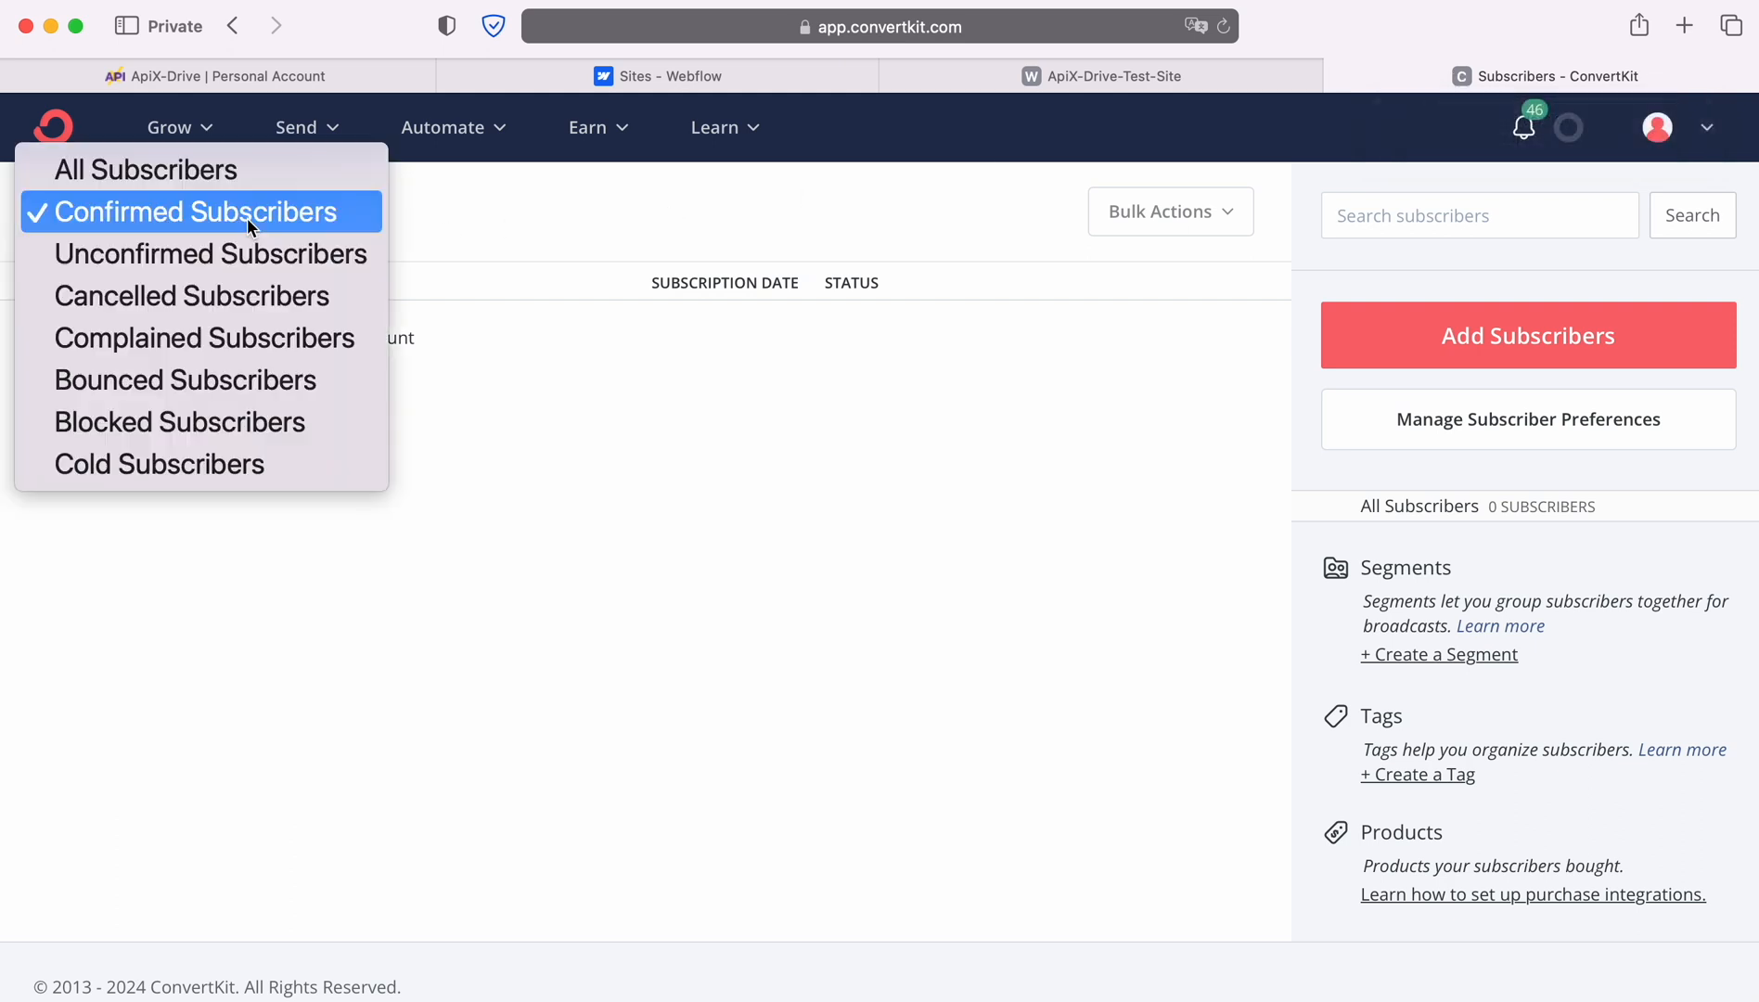
pyautogui.click(184, 171)
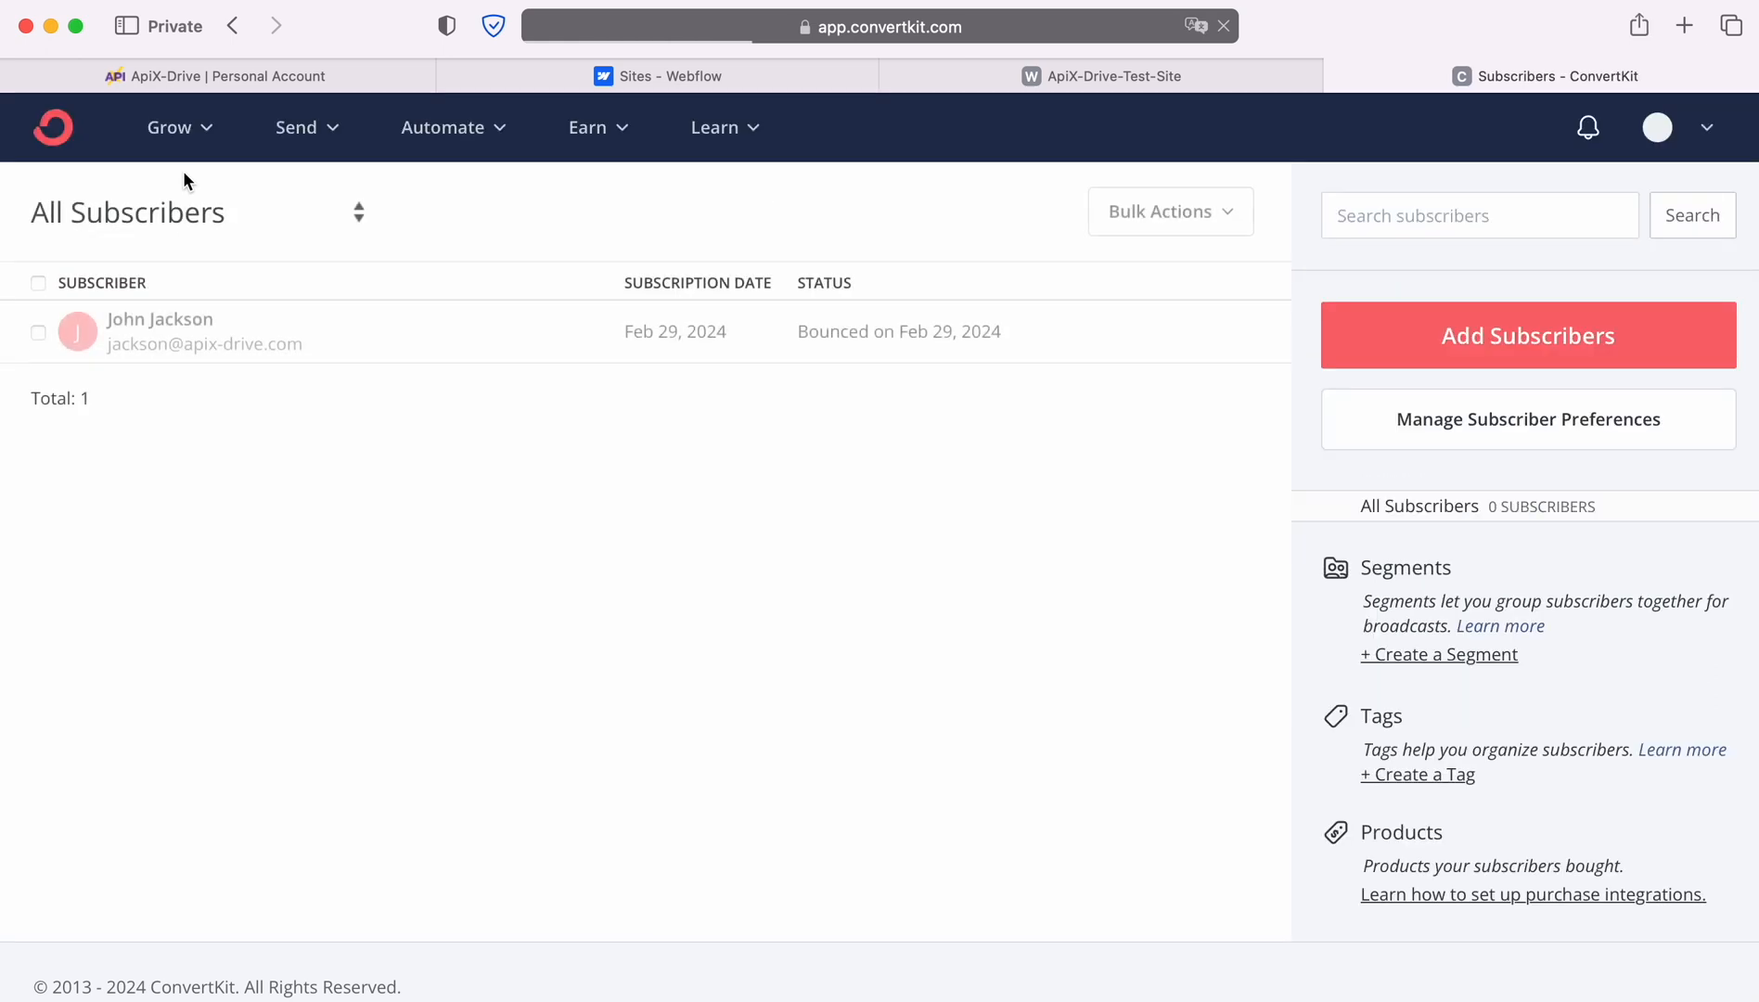